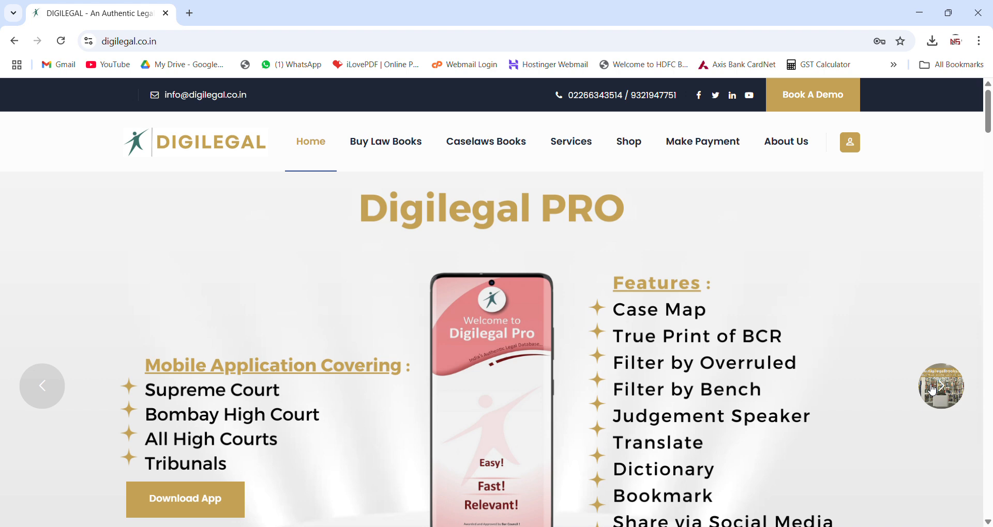
# - Browse the promotional banner slides on the Digilegal home page
pyautogui.click(933, 392)
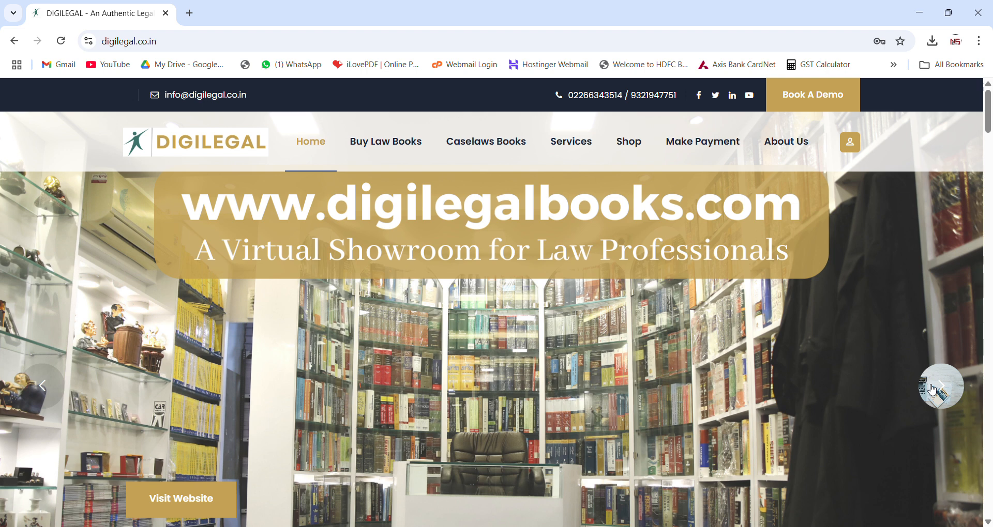
pyautogui.click(933, 391)
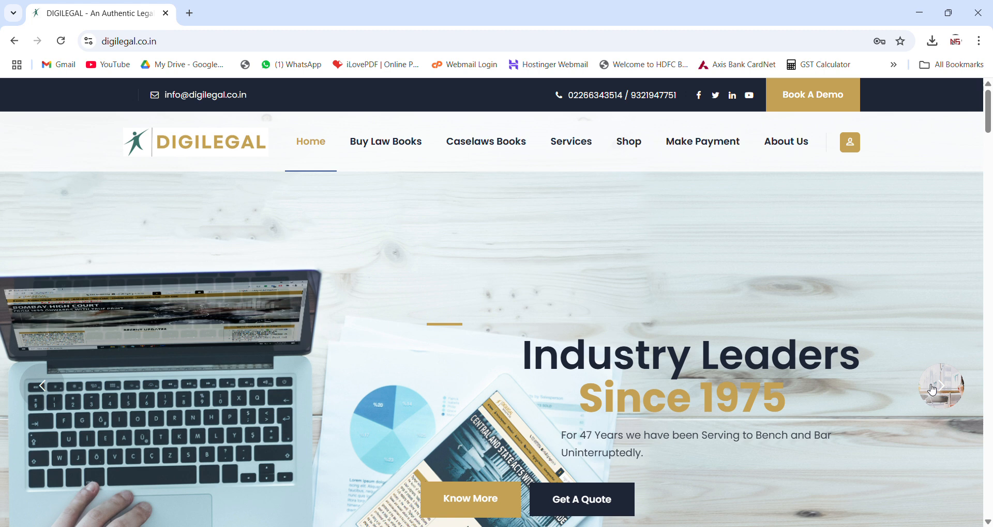
pyautogui.click(934, 391)
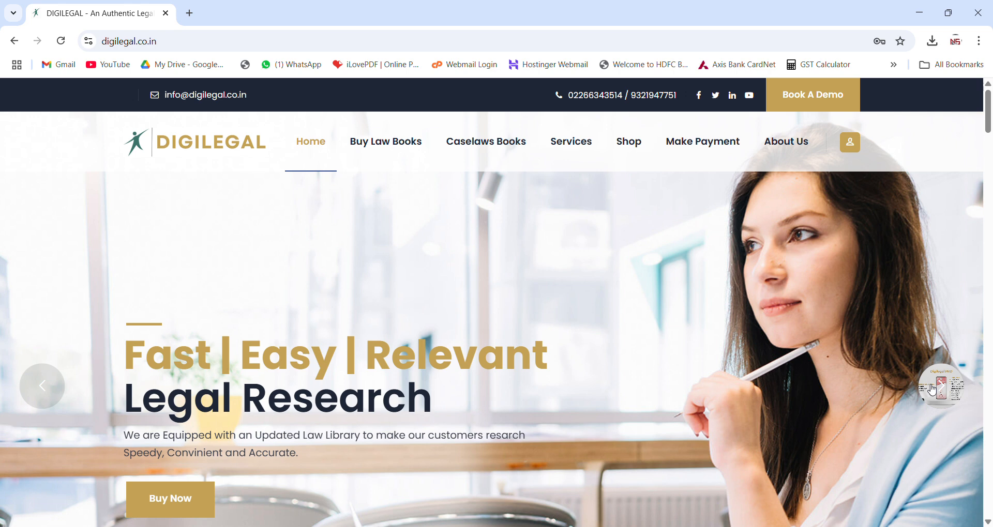
pyautogui.click(932, 390)
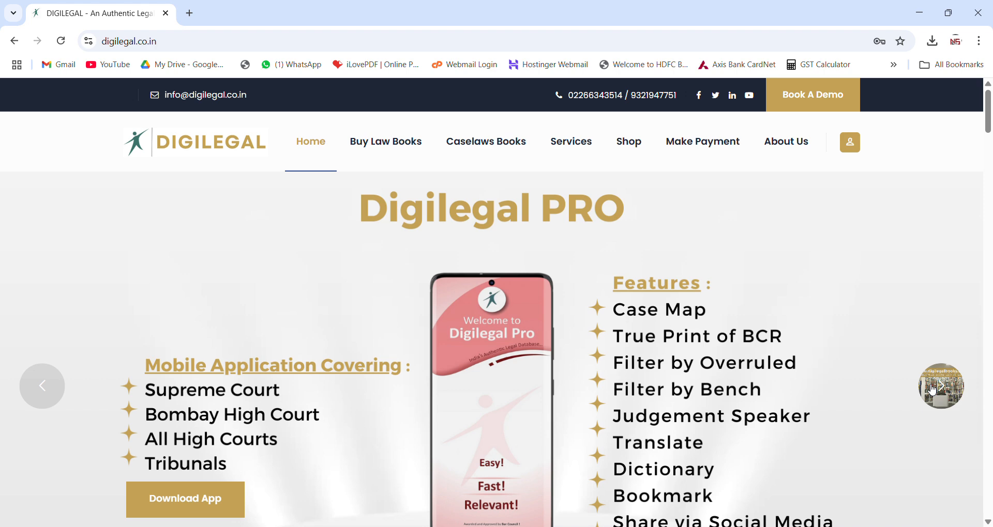
pyautogui.click(932, 390)
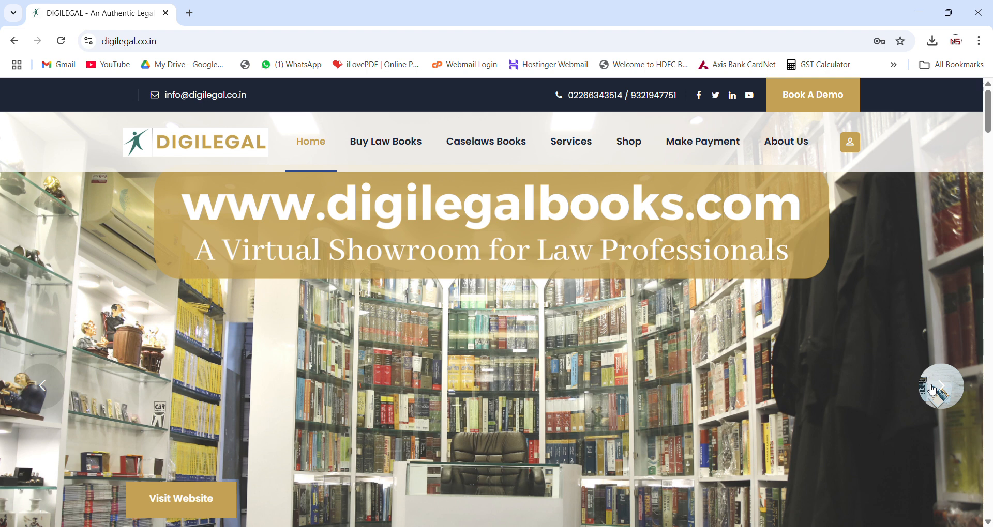
pyautogui.click(932, 390)
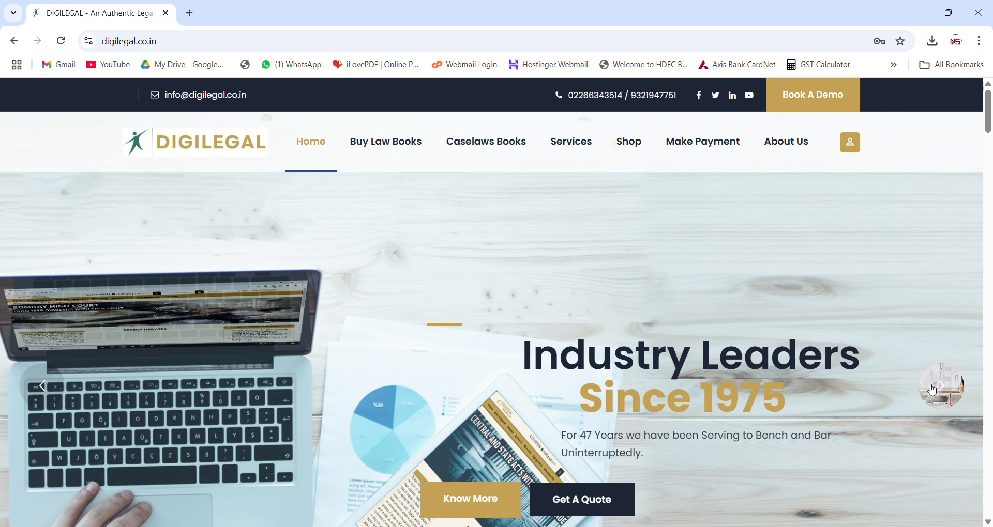
# - Log in to the account with the prefilled credentials and open the Dictator tool
pyautogui.click(853, 150)
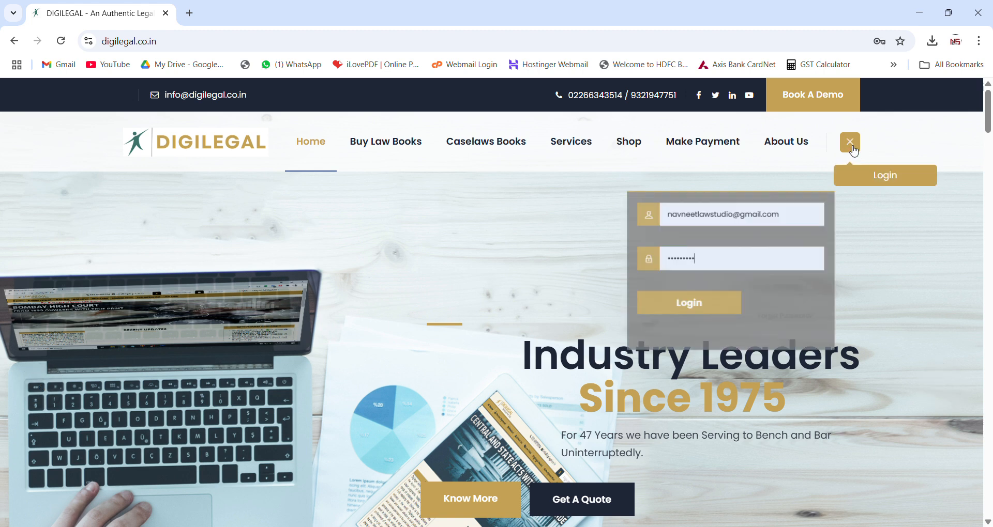
pyautogui.click(680, 311)
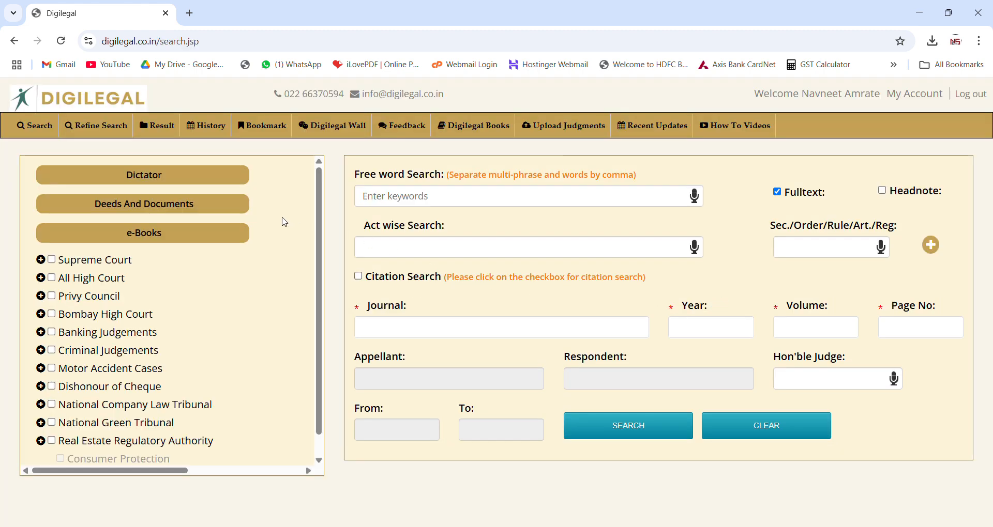
pyautogui.click(141, 178)
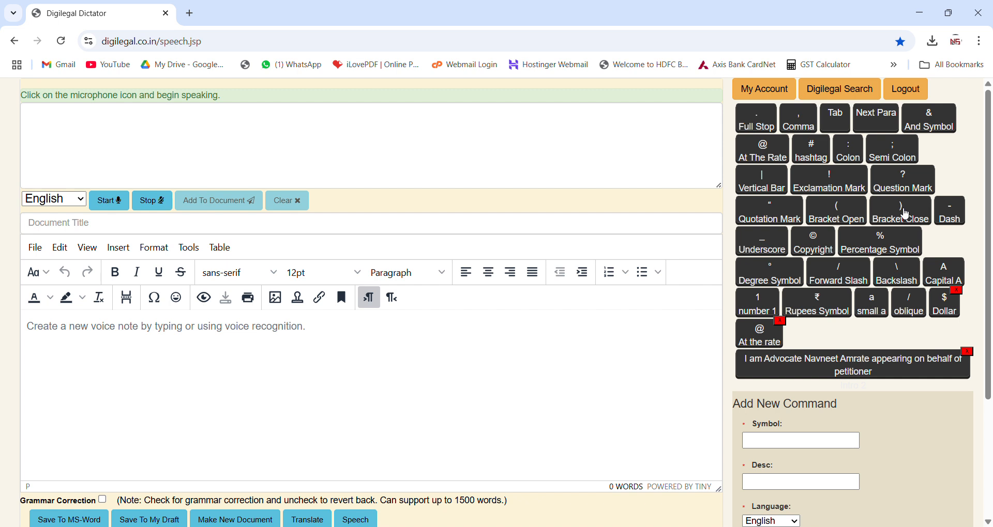
# - Dictate the Section 5 commutation of sentence passage in English, discarding the trial speech, and add it to the document
pyautogui.click(78, 200)
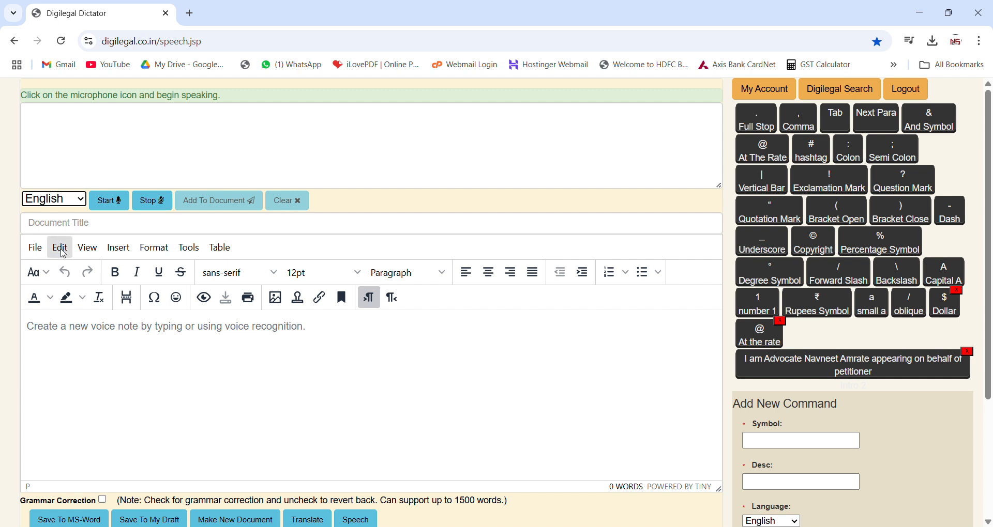
pyautogui.click(107, 202)
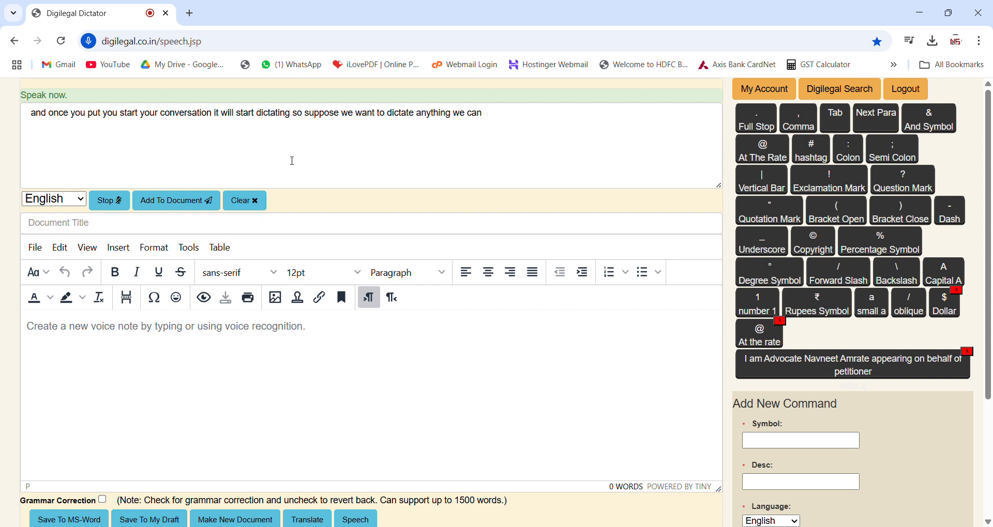
pyautogui.click(258, 203)
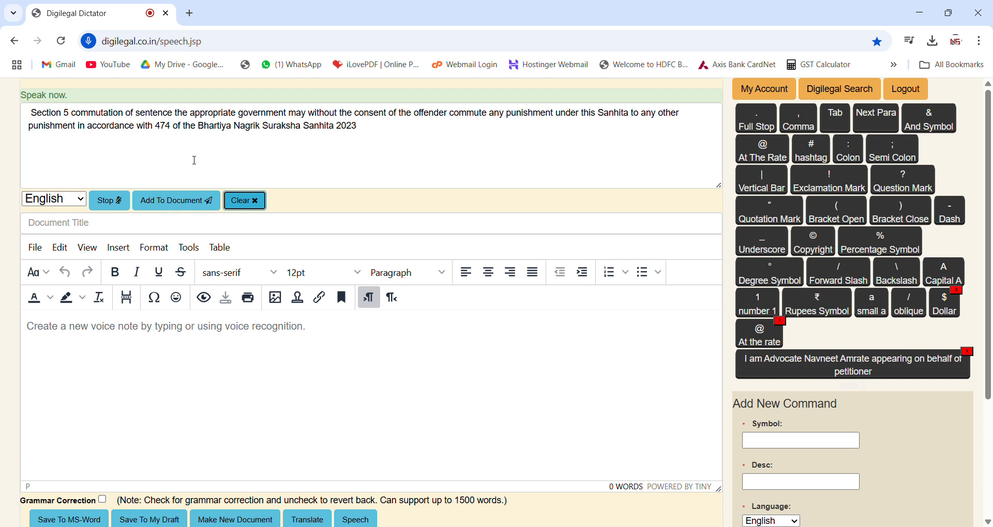
pyautogui.click(110, 199)
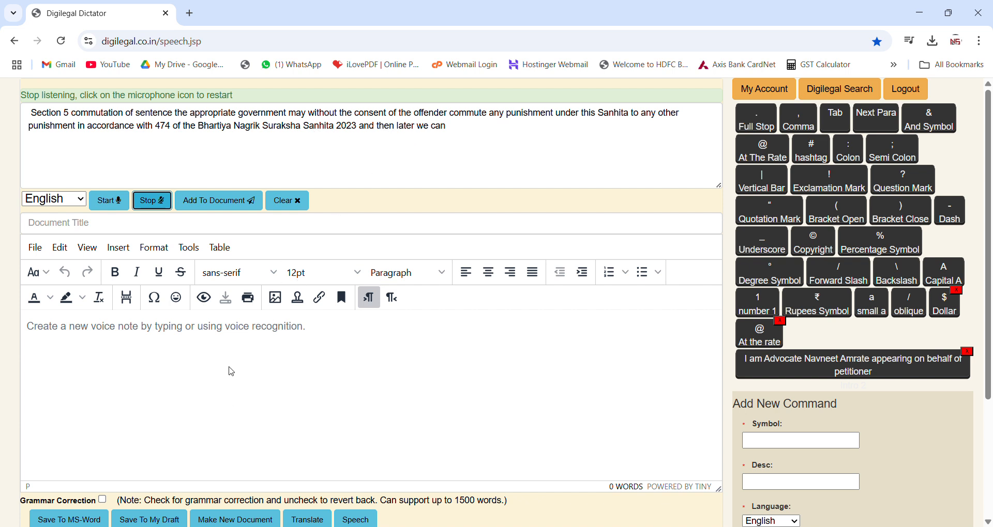
pyautogui.click(228, 202)
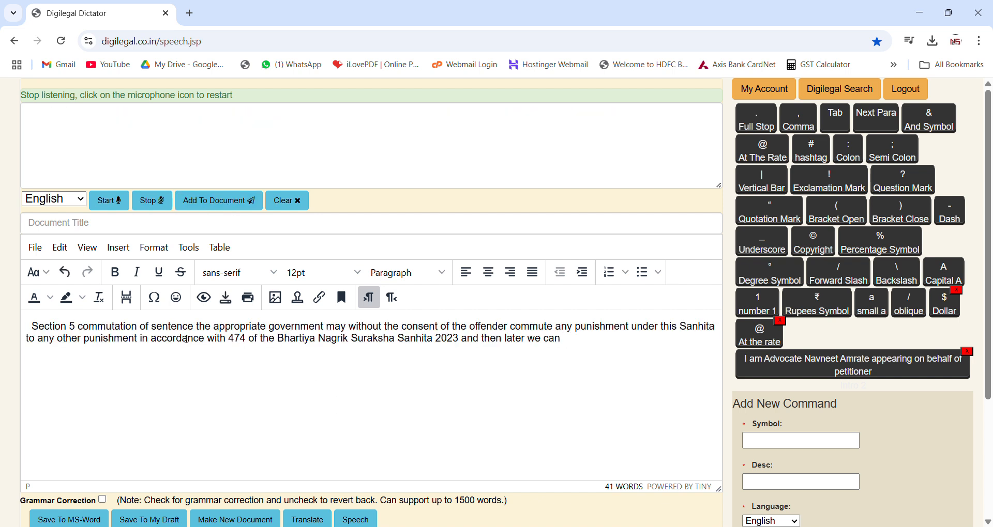
pyautogui.click(39, 253)
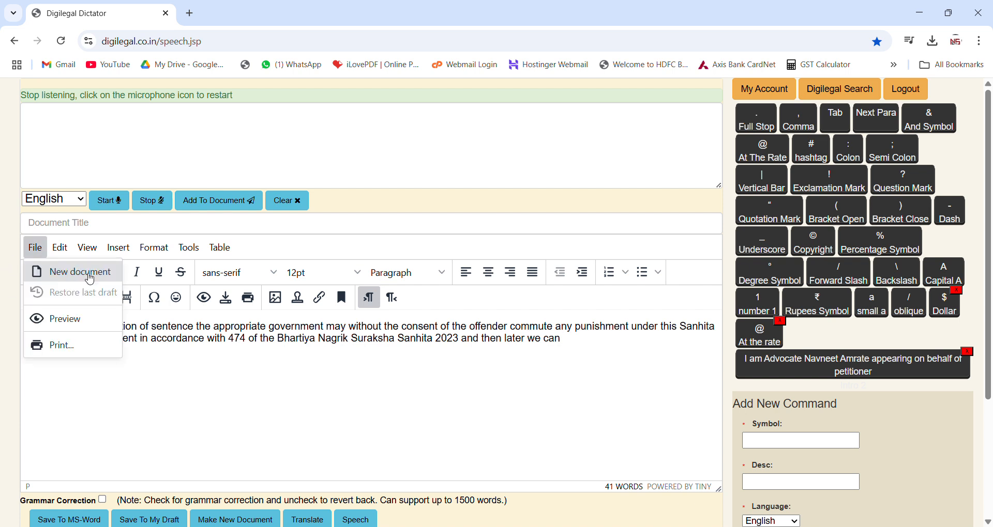
pyautogui.click(290, 392)
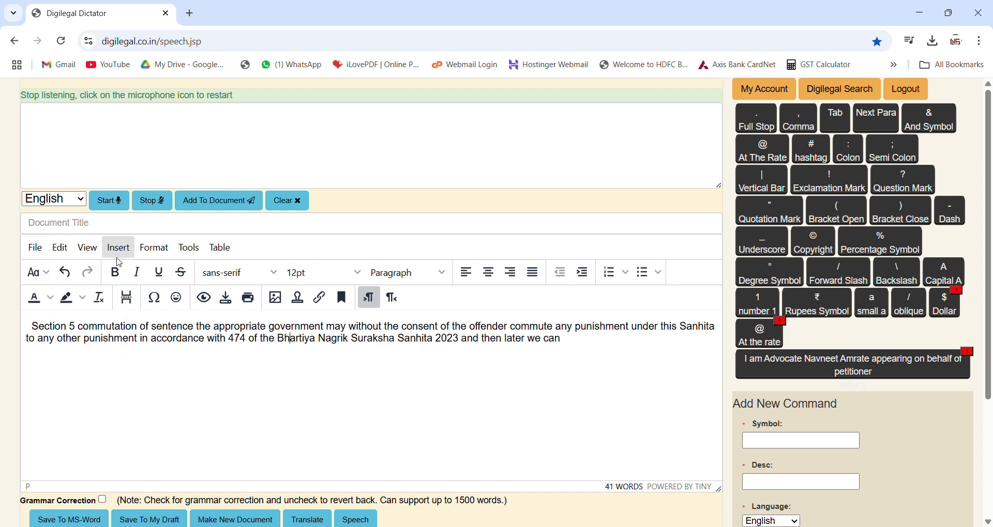
pyautogui.click(60, 248)
pyautogui.moveTo(87, 247)
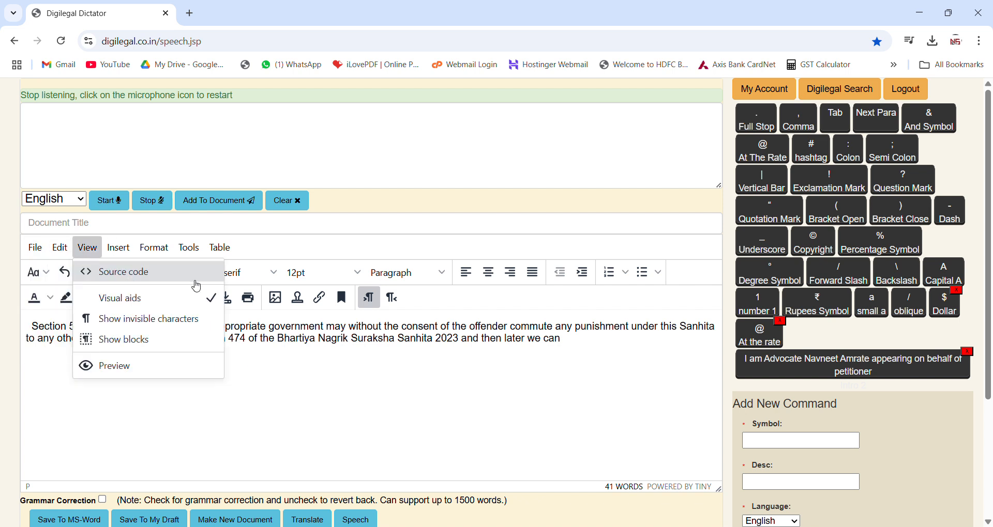
pyautogui.click(364, 383)
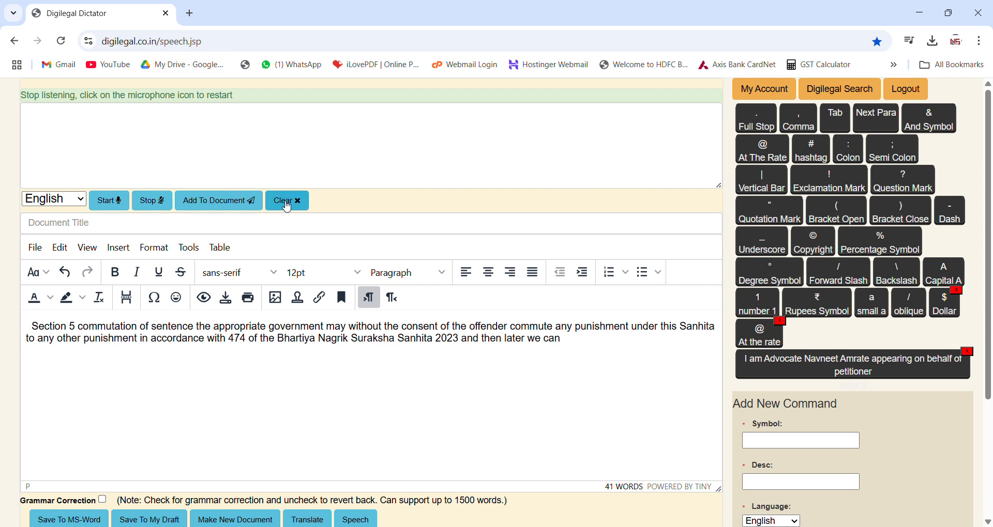
# - Clear the dictation box and try to save the untitled document to the drafts
pyautogui.click(287, 205)
pyautogui.scroll(-2, 373, 408)
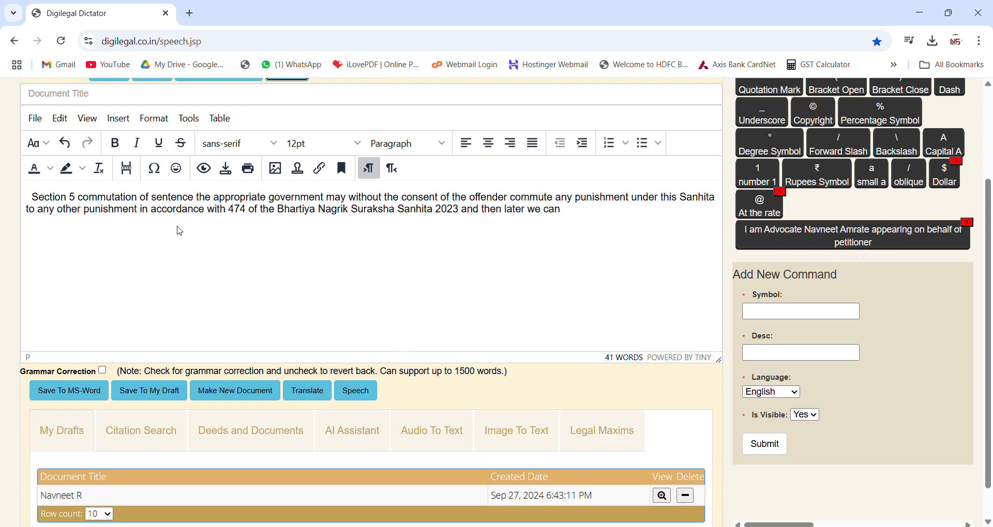
pyautogui.scroll(3, 372, 271)
pyautogui.scroll(-4, 381, 279)
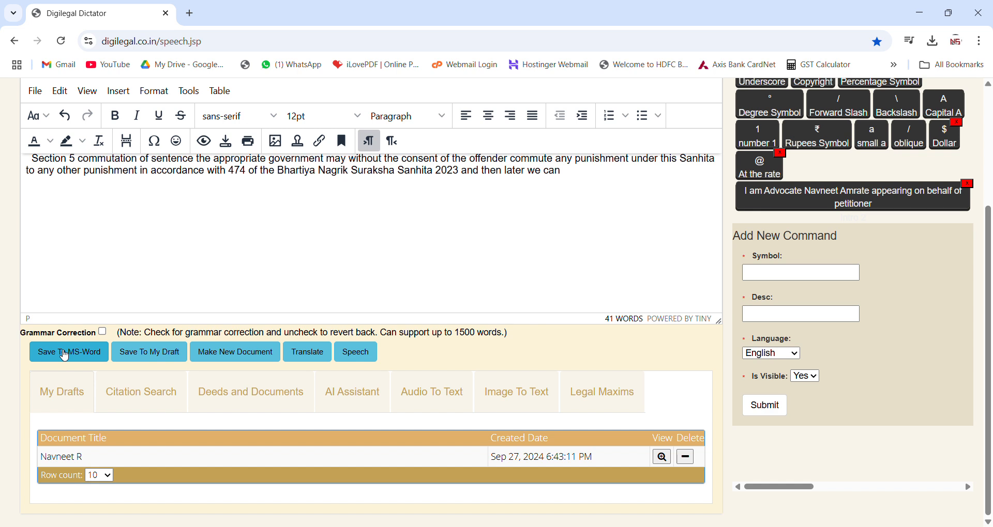
pyautogui.click(140, 353)
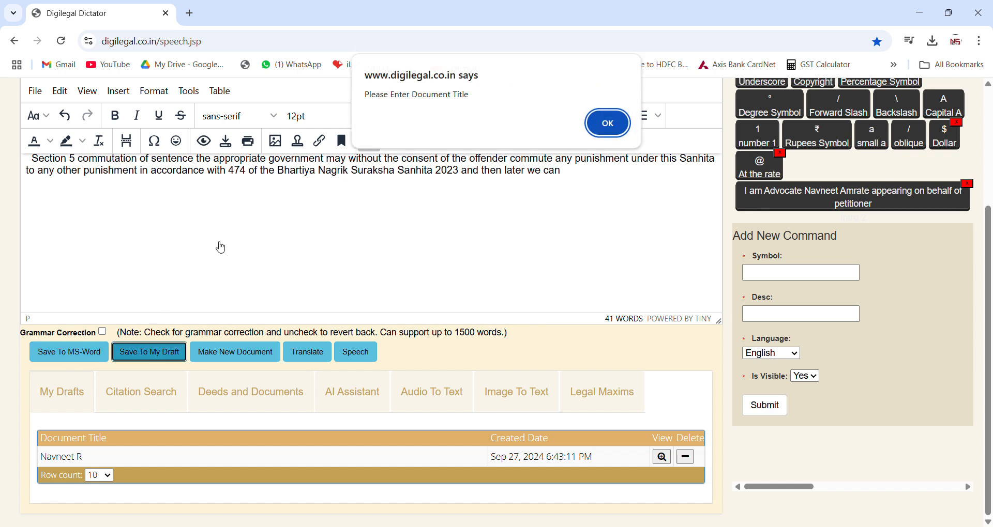
pyautogui.click(619, 129)
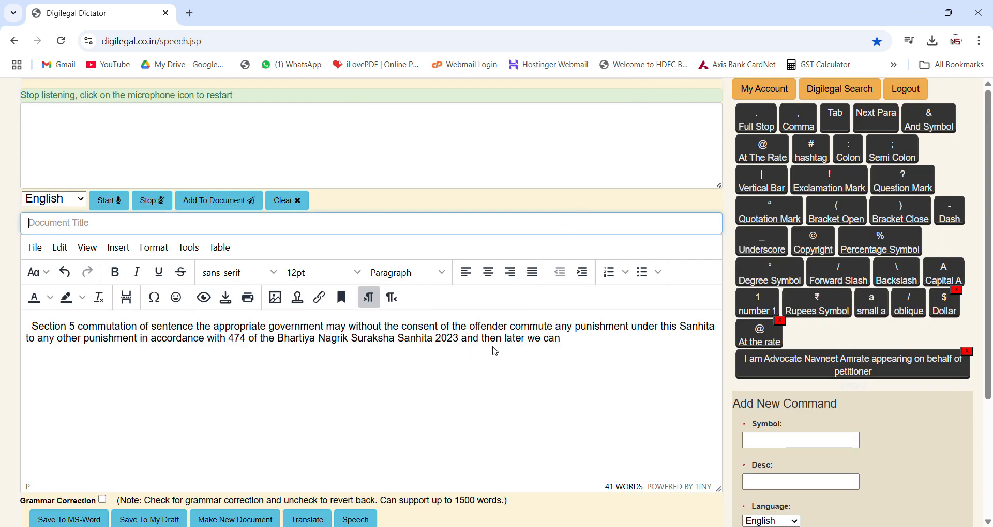
# - Title the document with the author's first name followed by "Draft March" and export it to MS-Word
pyautogui.scroll(-1, 495, 352)
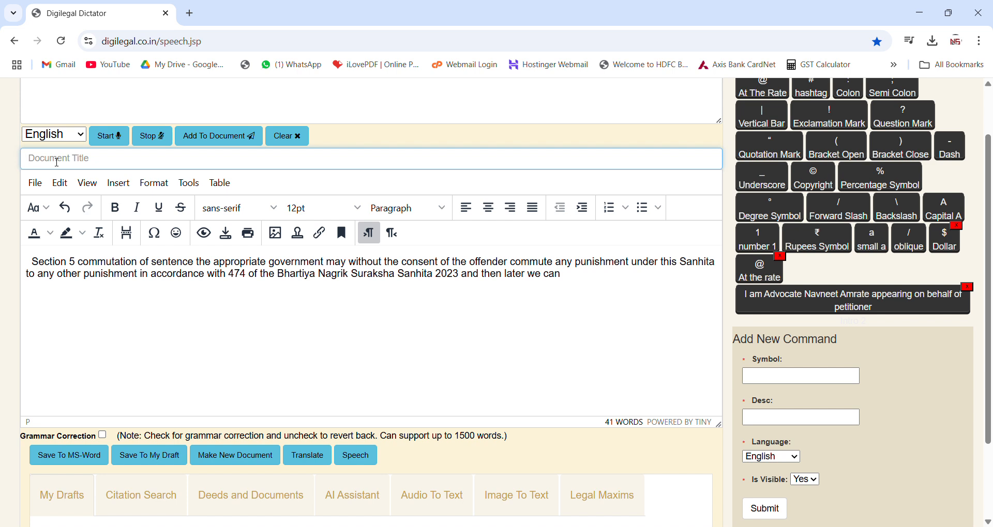
pyautogui.write('Navneet Draft March')
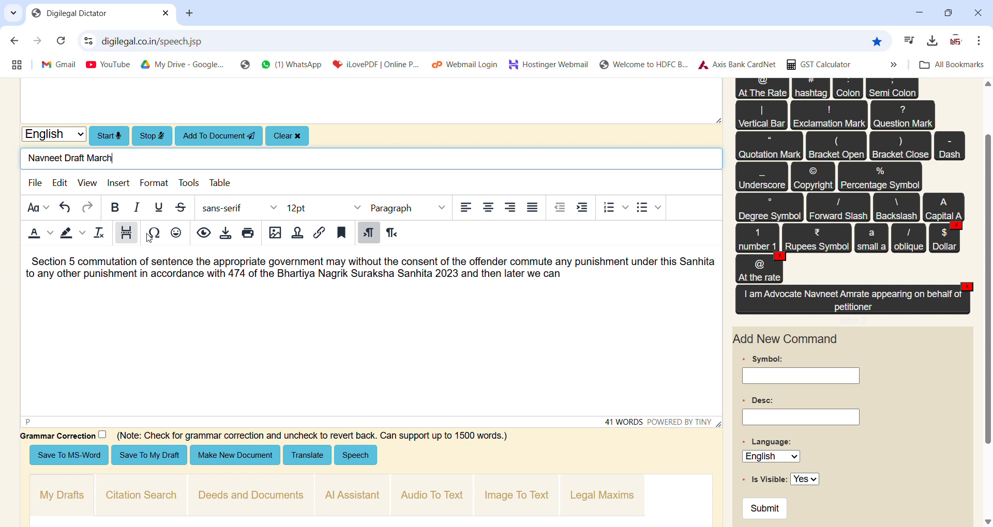
pyautogui.click(72, 465)
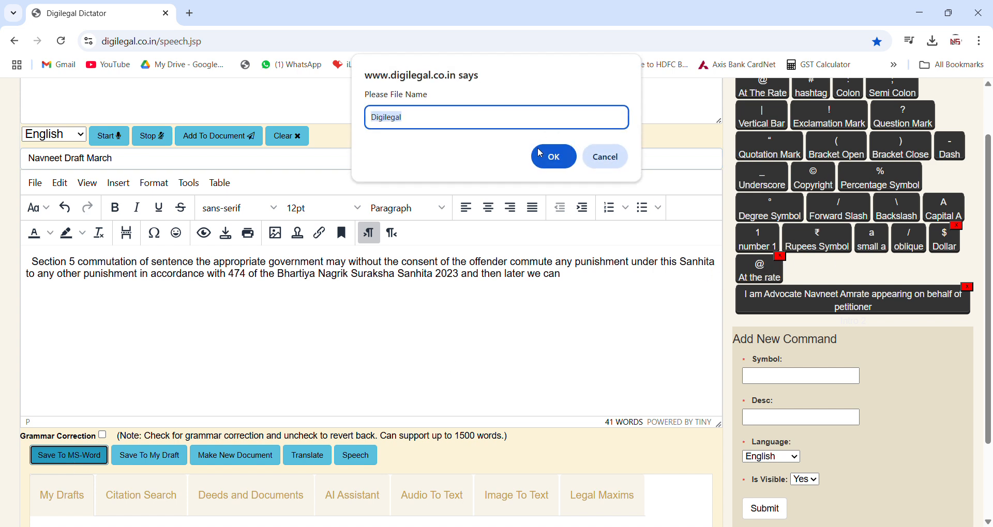
pyautogui.click(603, 163)
# - Save the titled document to the drafts and view the translation dialog for its text
pyautogui.click(172, 457)
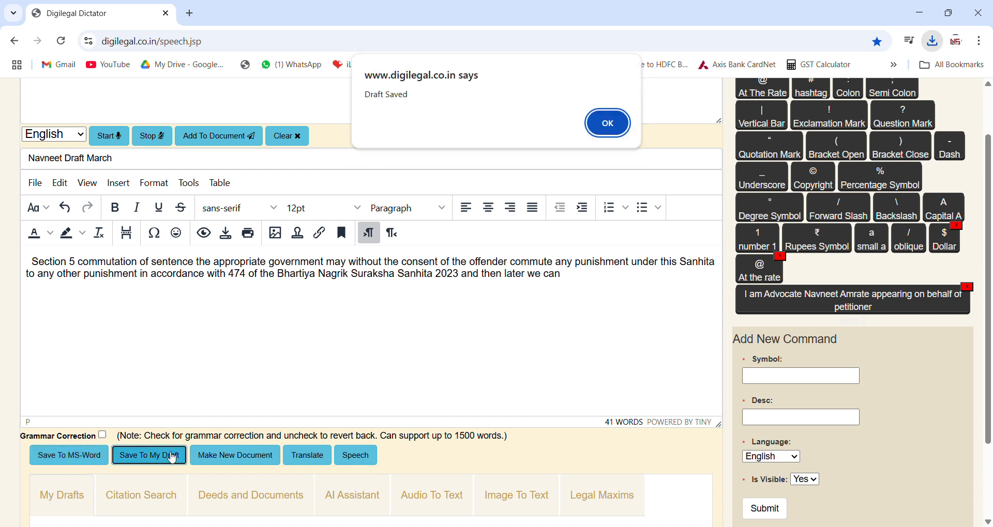
pyautogui.click(609, 128)
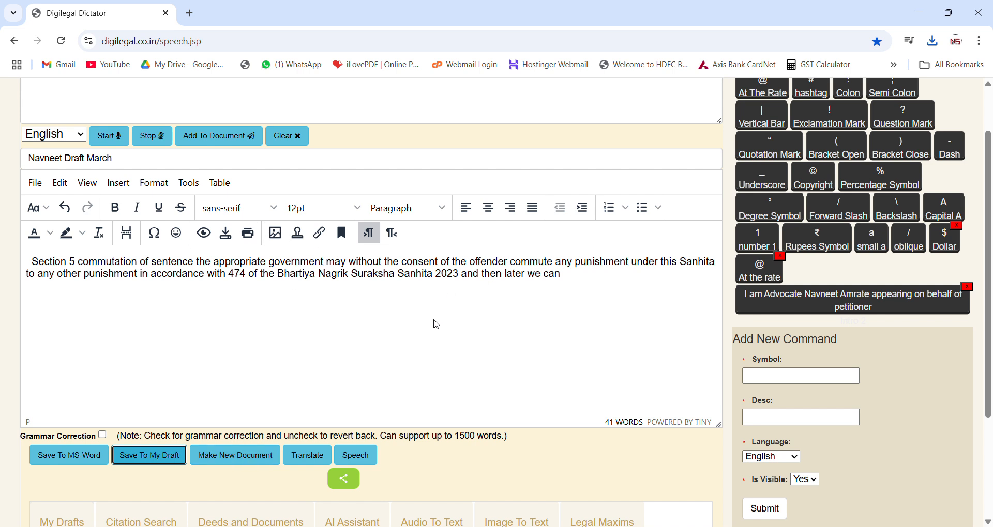
pyautogui.click(319, 455)
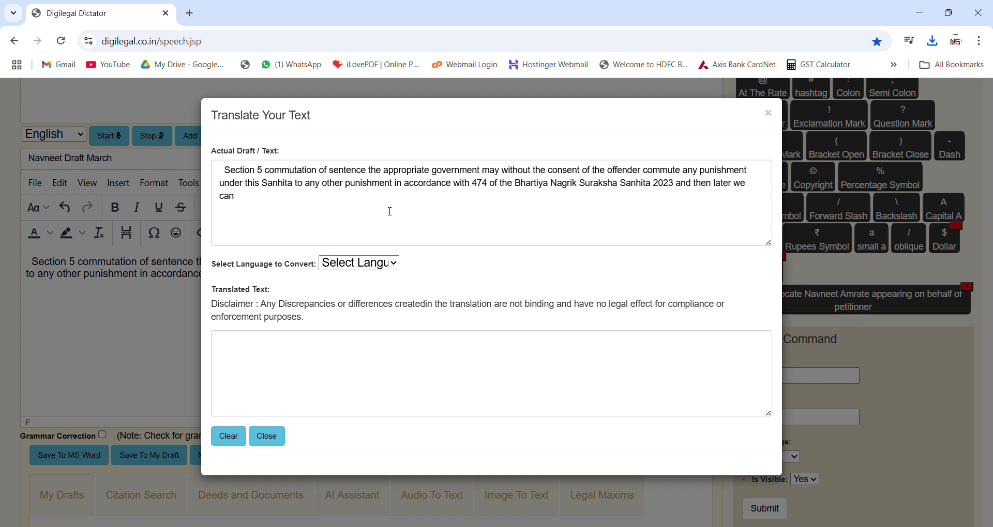
pyautogui.click(268, 437)
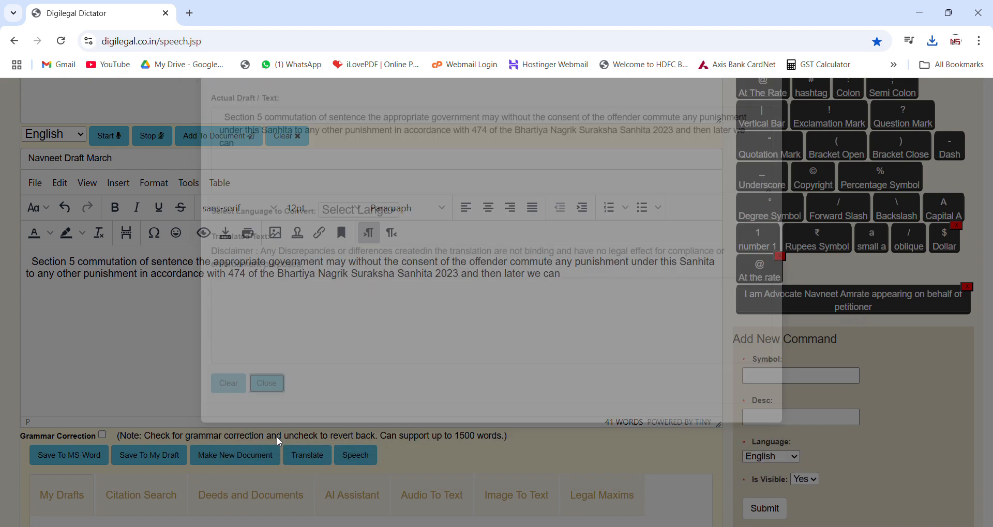
# - Open the citation search and set the product to Supreme Court and the journal to SCC [Supreme Court Cases]
pyautogui.scroll(2, 463, 437)
pyautogui.scroll(-3, 468, 458)
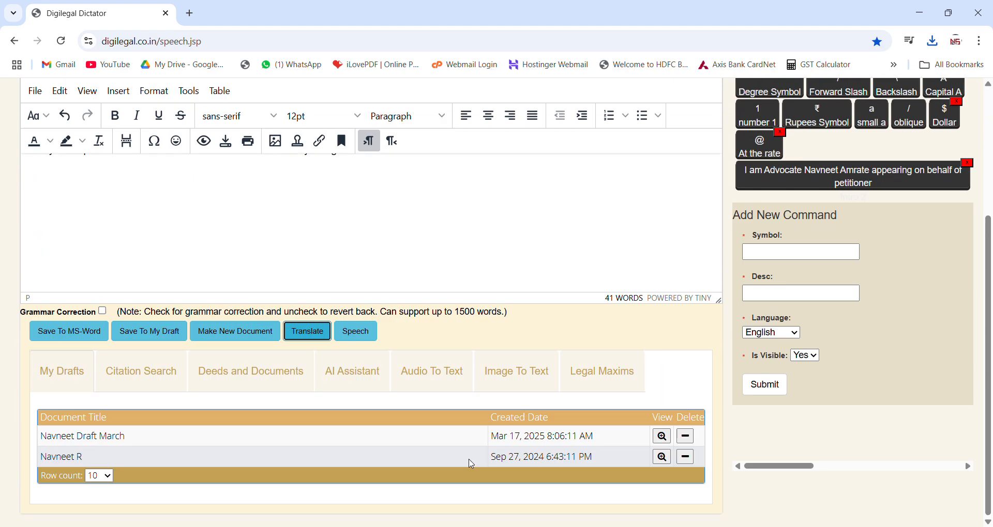
pyautogui.click(143, 387)
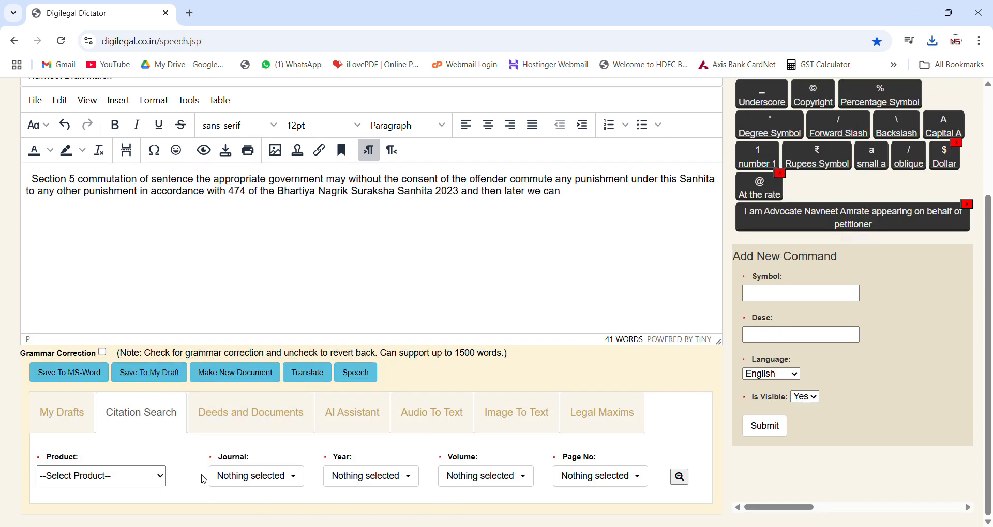
pyautogui.click(146, 479)
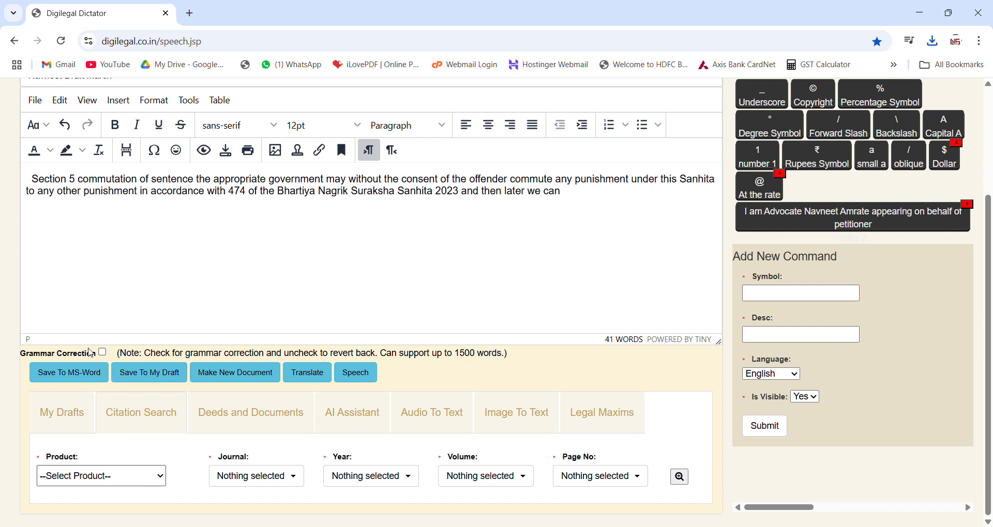
pyautogui.click(82, 274)
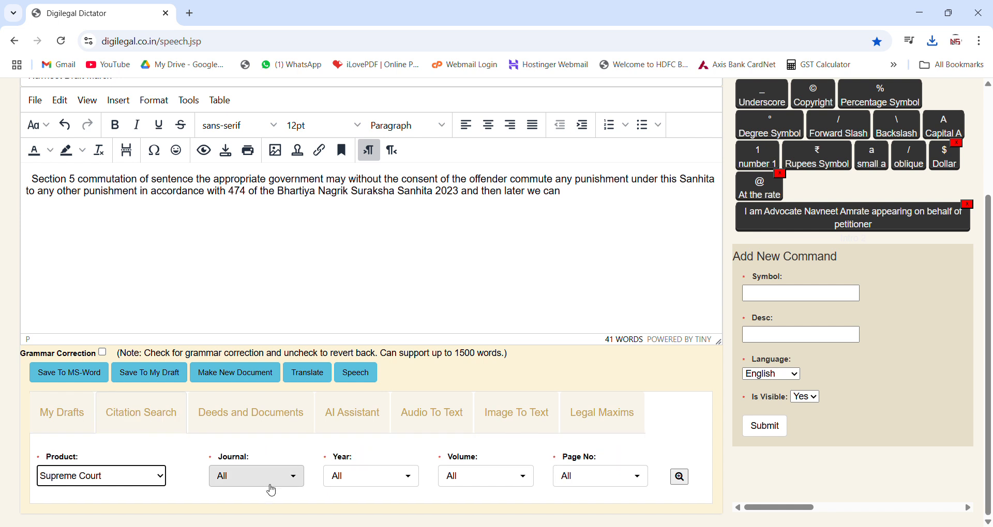
pyautogui.click(271, 489)
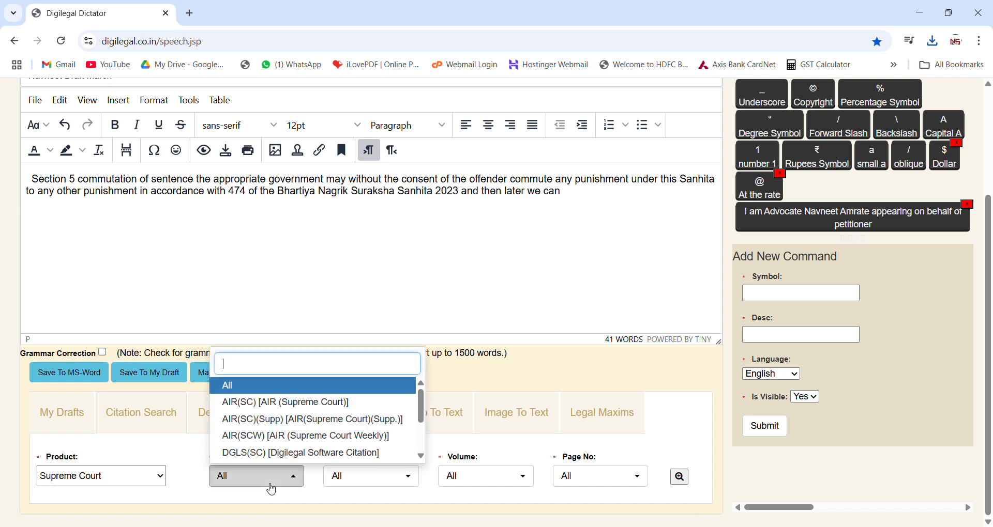
pyautogui.write('scc')
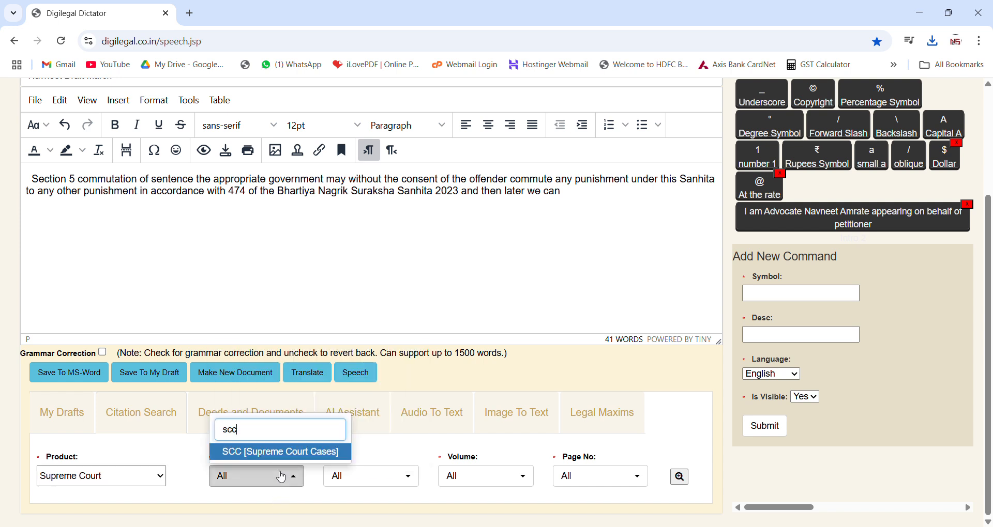
pyautogui.click(279, 452)
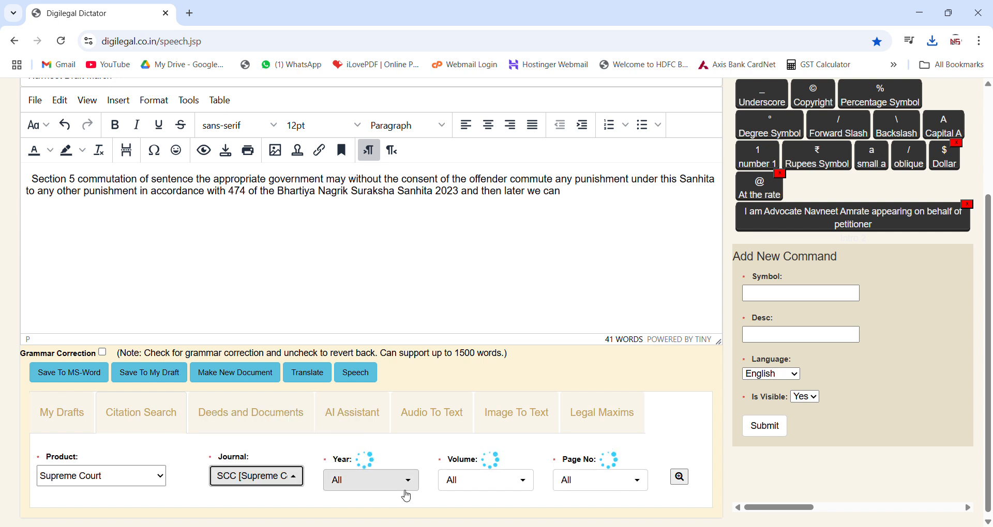
# - Set the citation's year to 2024, volume to 1 and page number to 24, and run the search
pyautogui.click(406, 479)
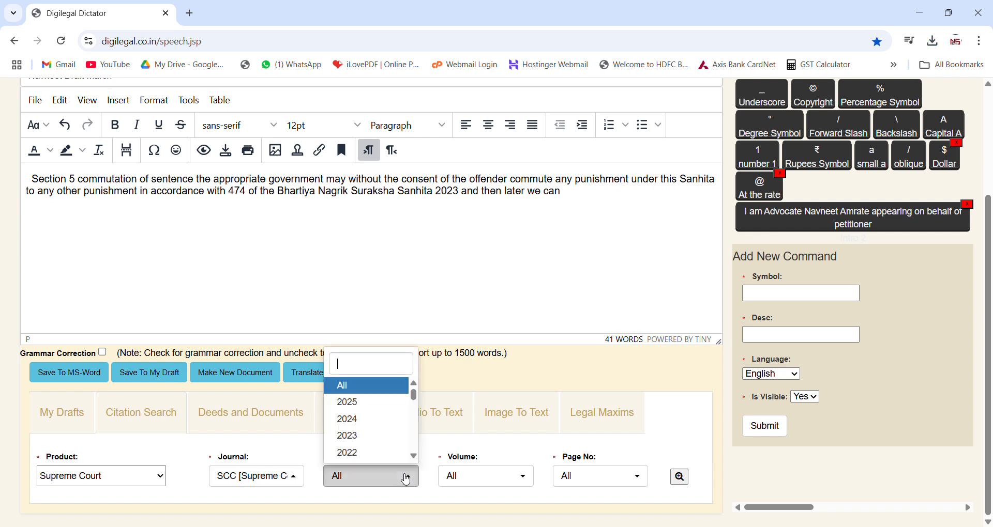
pyautogui.click(379, 420)
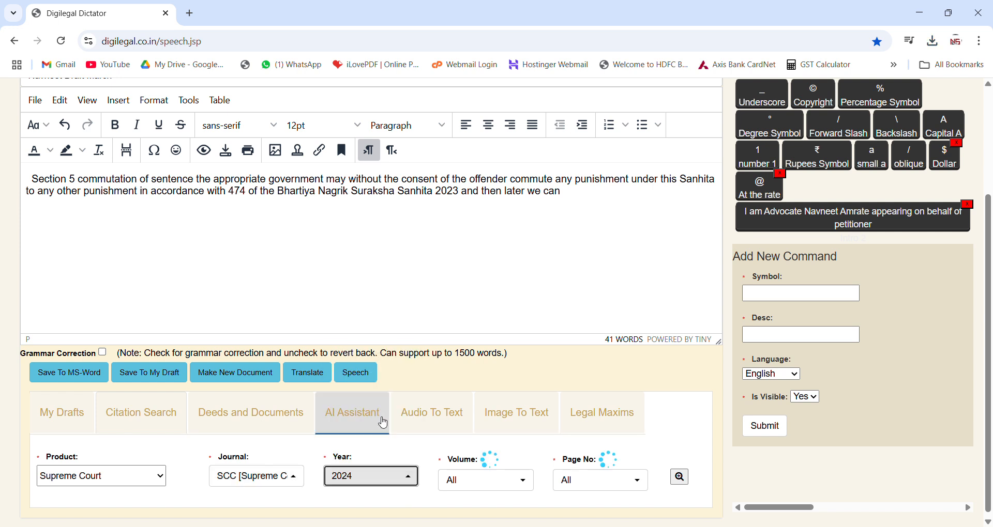
pyautogui.click(474, 488)
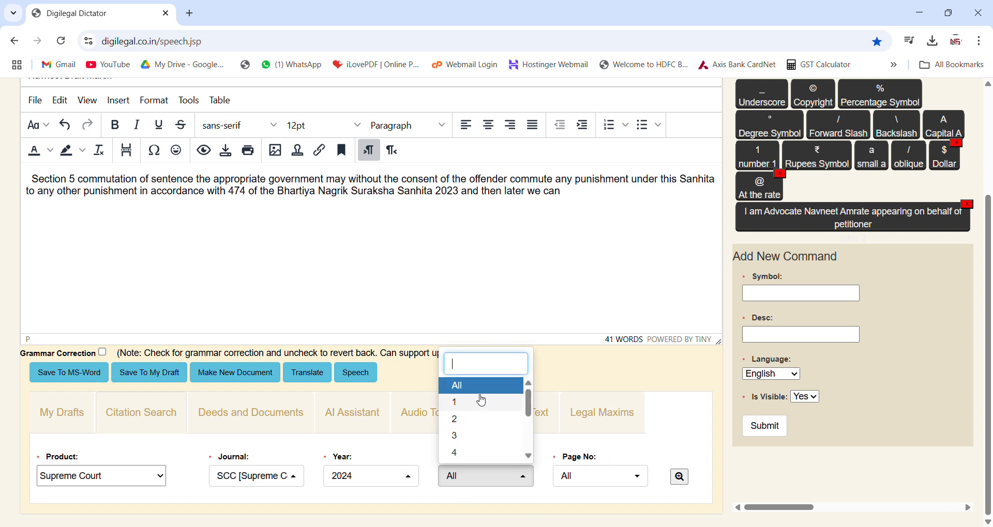
pyautogui.click(478, 399)
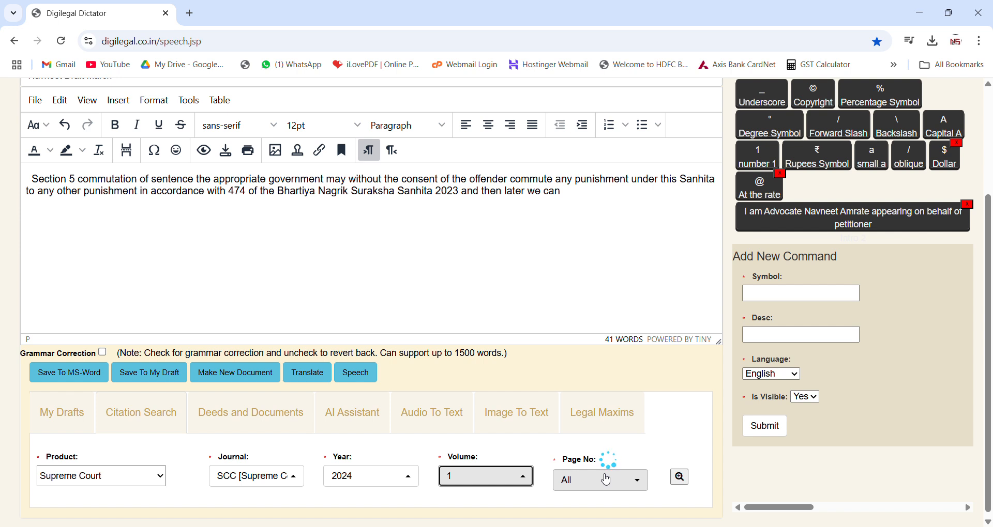
pyautogui.click(606, 480)
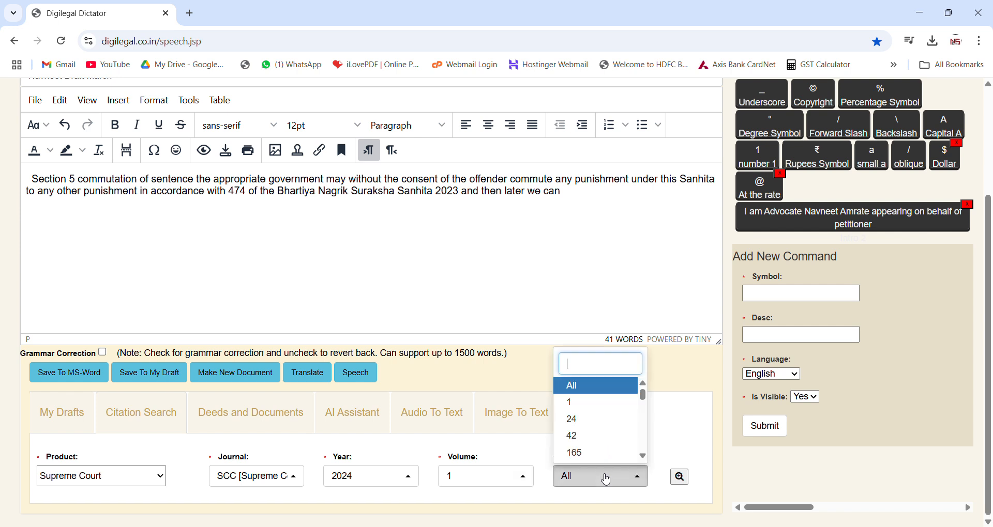
pyautogui.click(595, 423)
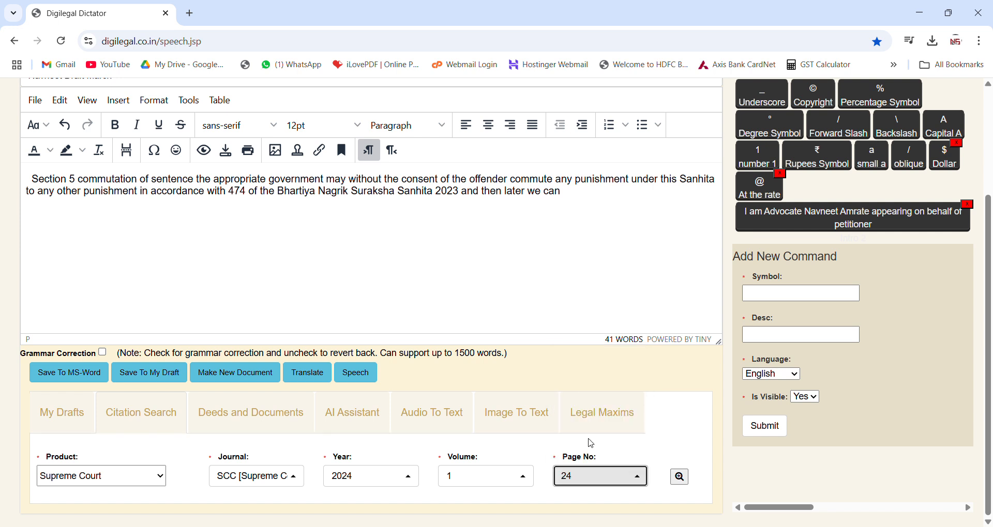
pyautogui.click(680, 480)
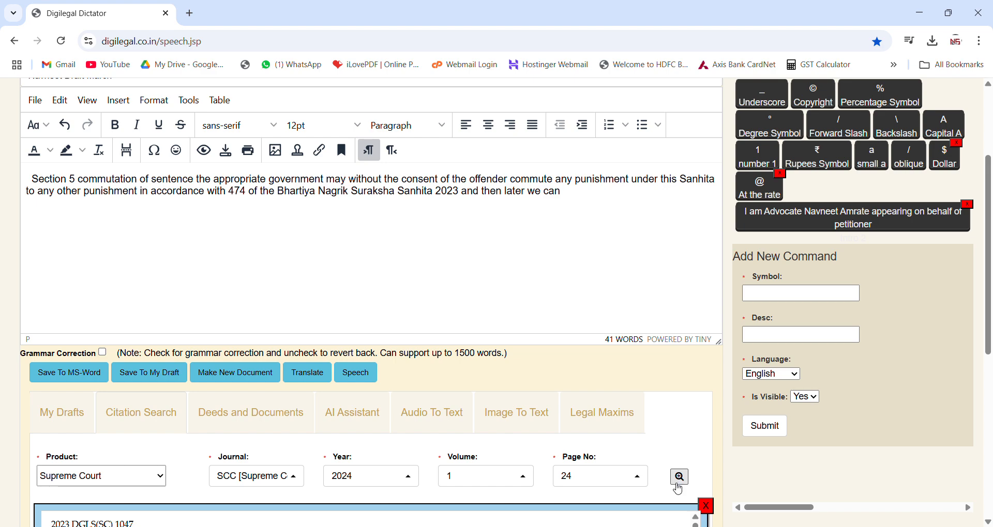
# - Copy the text of paragraph 2 of the judgment, from "Prior to bringing the action under the IBC" to its end
pyautogui.scroll(-5, 679, 489)
pyautogui.scroll(-1, 354, 410)
pyautogui.scroll(-8, 355, 410)
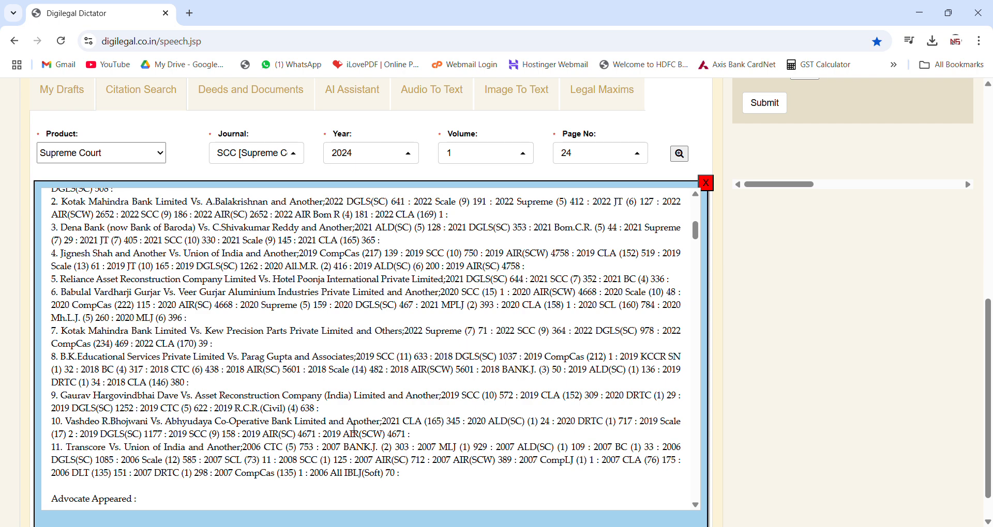
pyautogui.scroll(5, 353, 435)
pyautogui.scroll(-2, 357, 439)
pyautogui.scroll(-10, 361, 443)
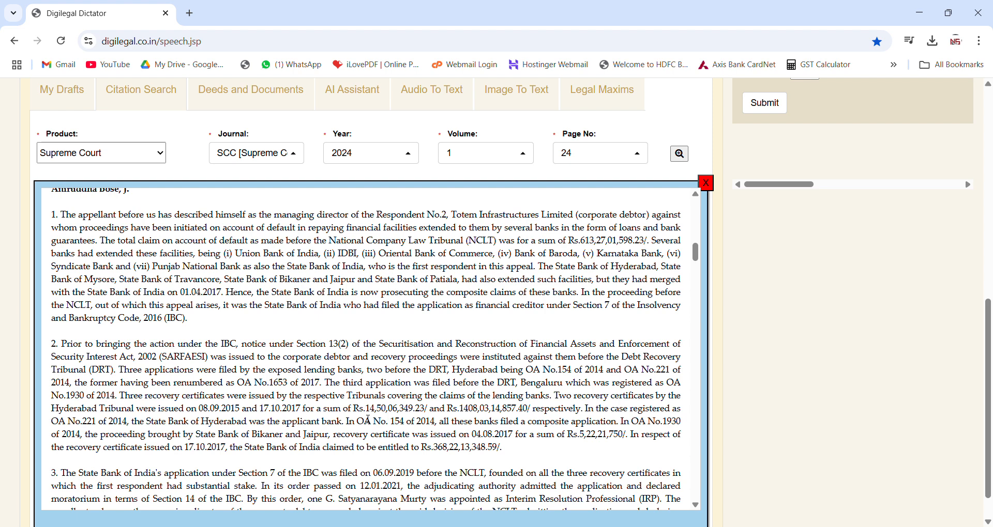
pyautogui.scroll(-1, 236, 356)
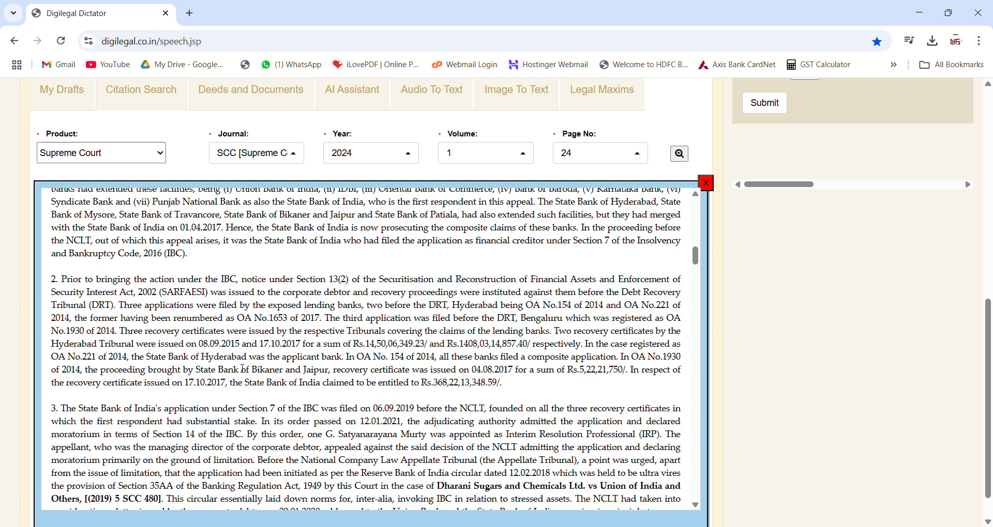
pyautogui.moveTo(61, 279); pyautogui.dragTo(528, 393)
pyautogui.hotkey('ctrl', 'c')
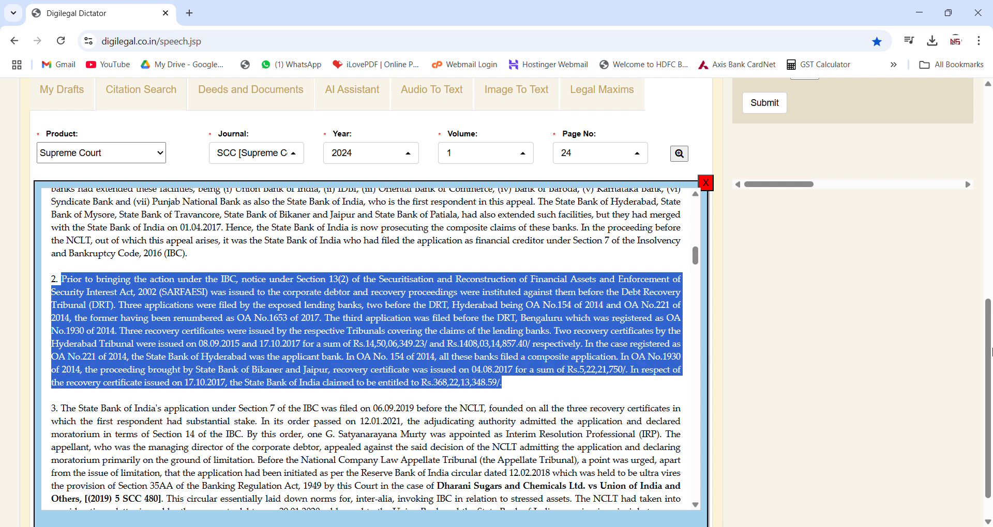
# - Paste the copied judgment paragraph into the document below the Section 5 commutation passage
pyautogui.scroll(6, 816, 289)
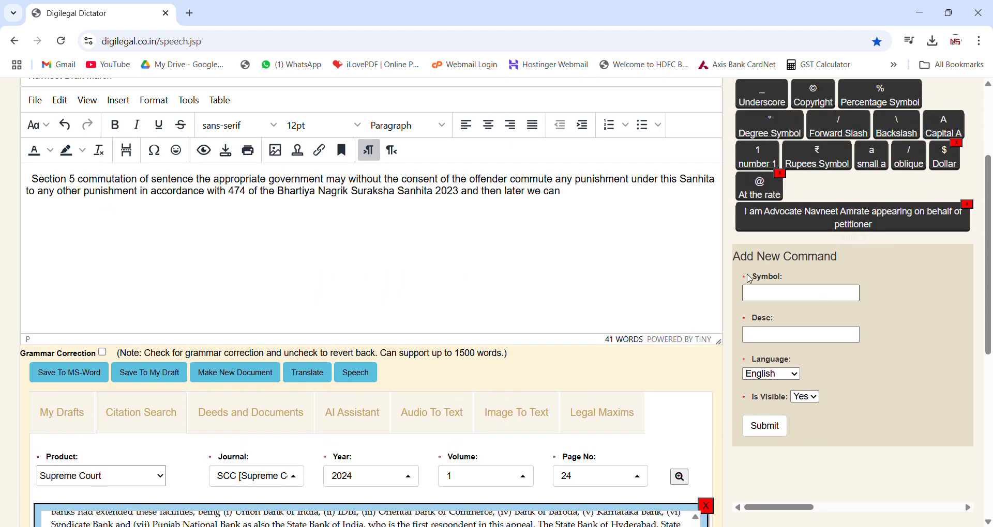
pyautogui.click(578, 199)
pyautogui.hotkey('ctrl', 'v')
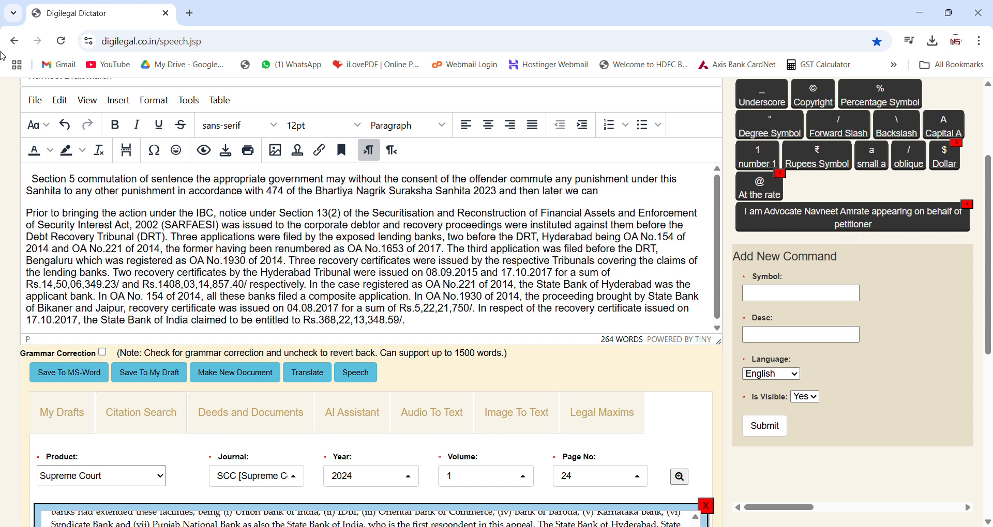
# - Translate the document's text into Marathi, add the translation to the document and close the translation dialog
pyautogui.click(306, 373)
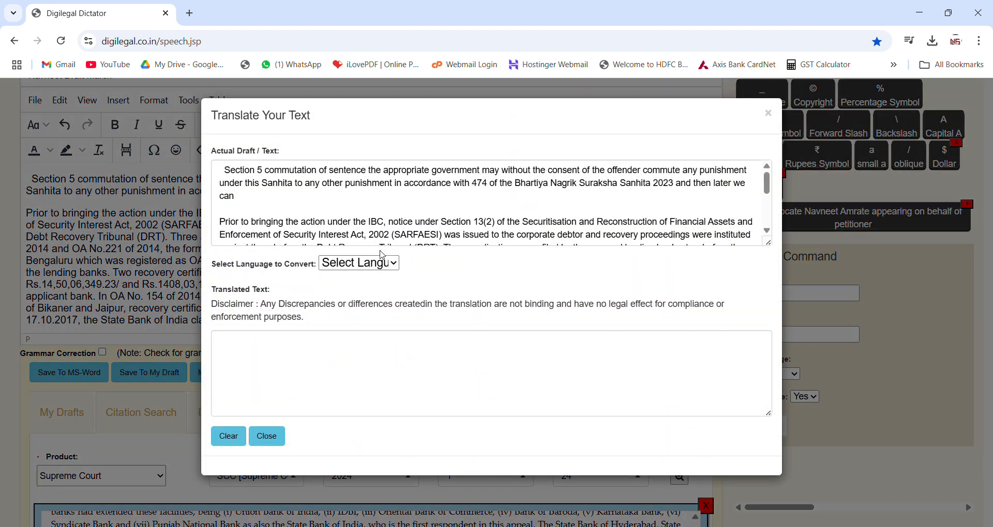
pyautogui.click(380, 332)
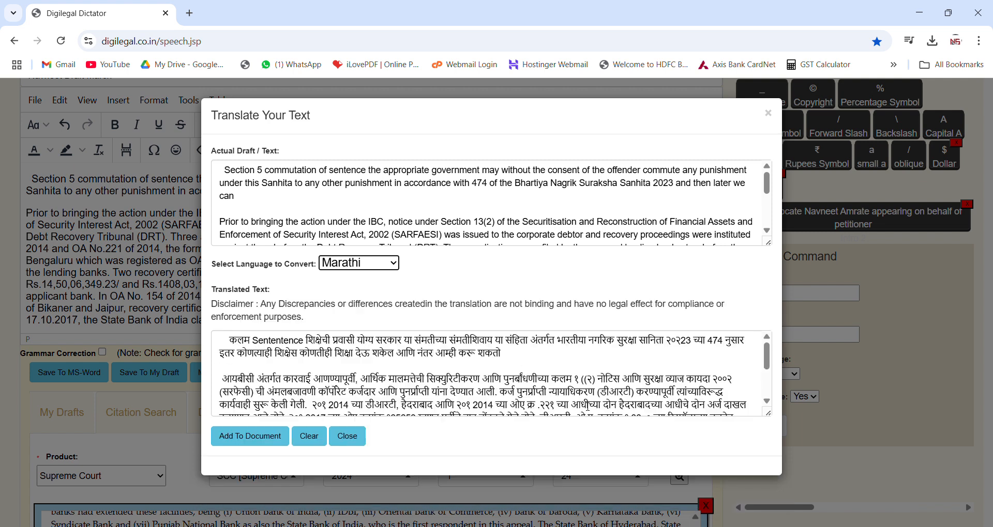
pyautogui.scroll(-5, 598, 378)
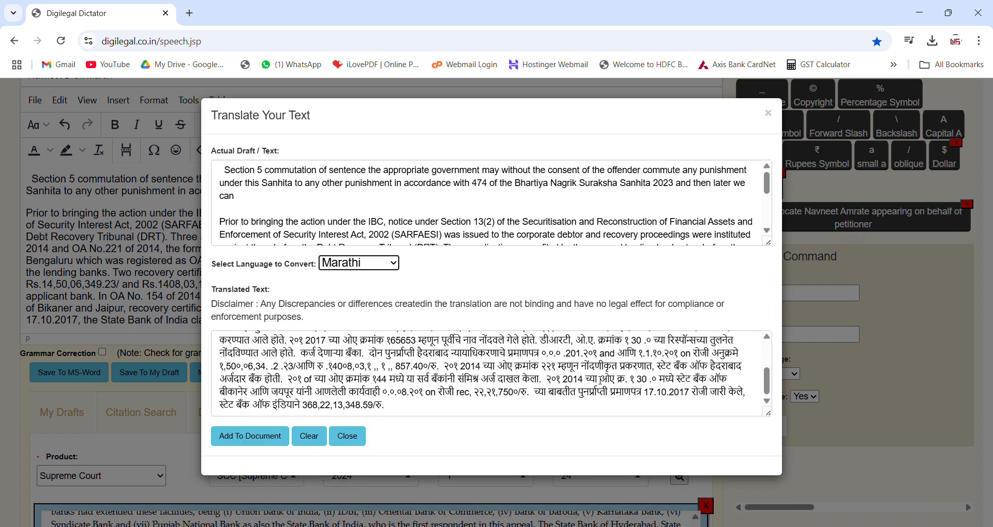
pyautogui.click(239, 439)
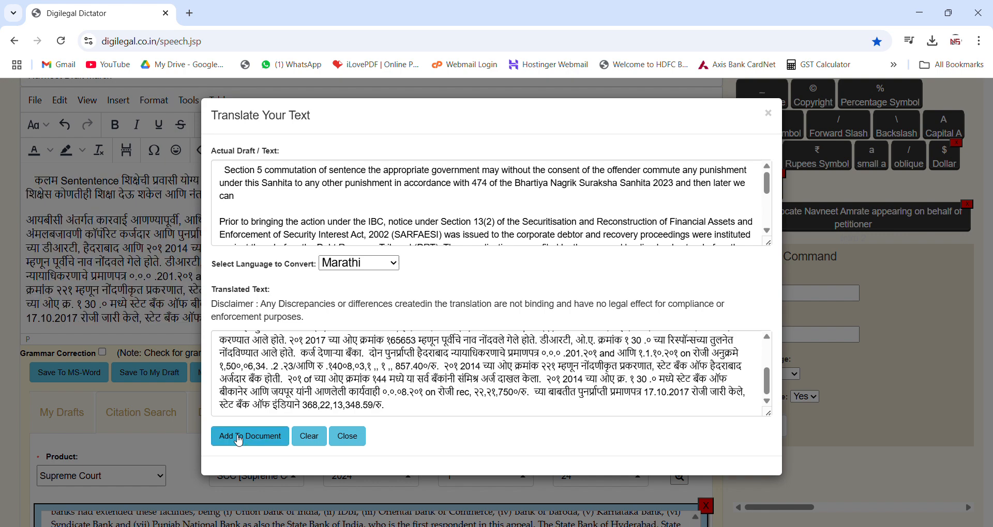
pyautogui.click(357, 437)
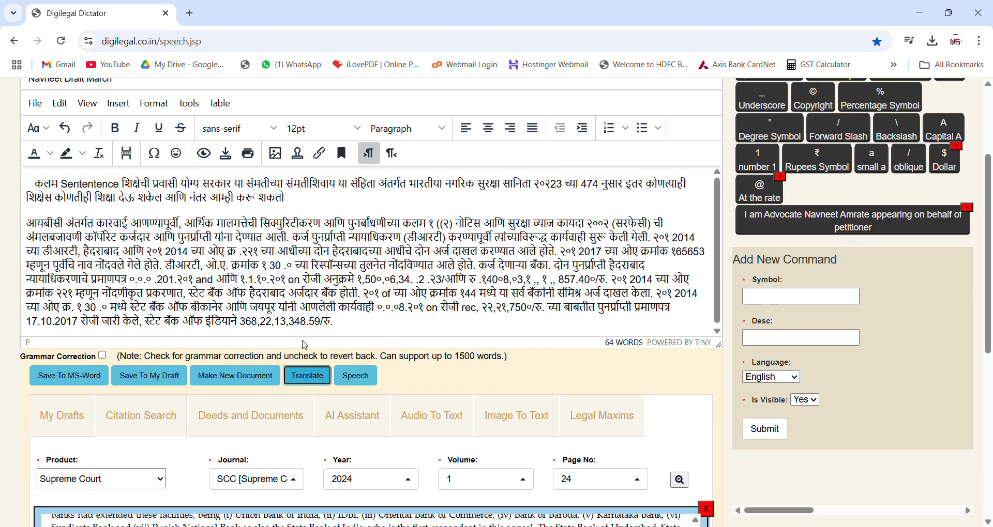
# - Review the Marathi text in the document and the retrieved judgment below it
pyautogui.scroll(3, 333, 404)
pyautogui.scroll(-1, 334, 394)
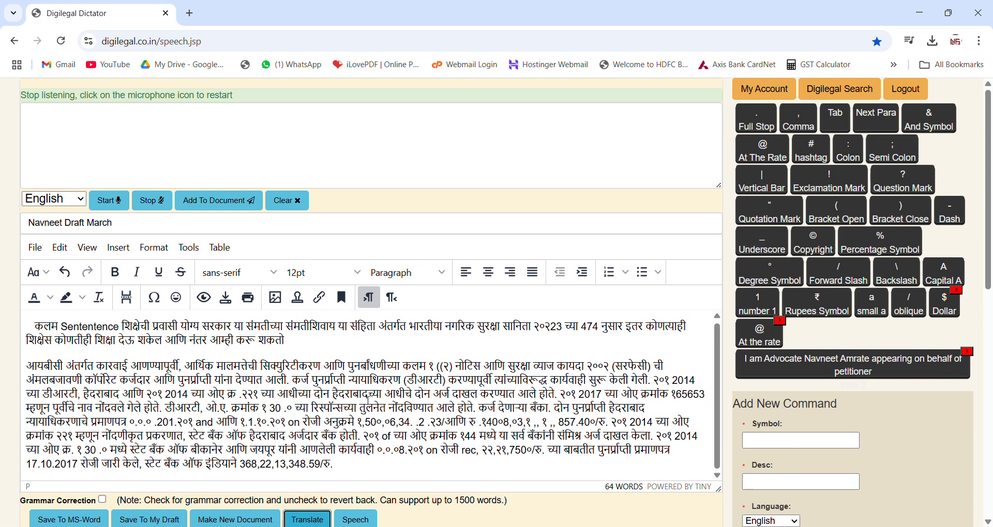
pyautogui.scroll(-3, 368, 401)
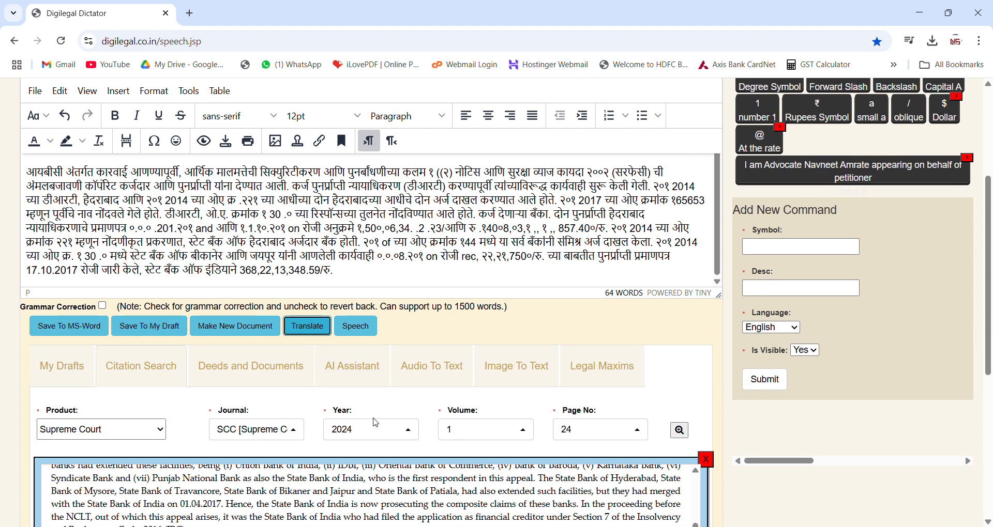
pyautogui.scroll(-1, 457, 396)
pyautogui.scroll(5, 466, 412)
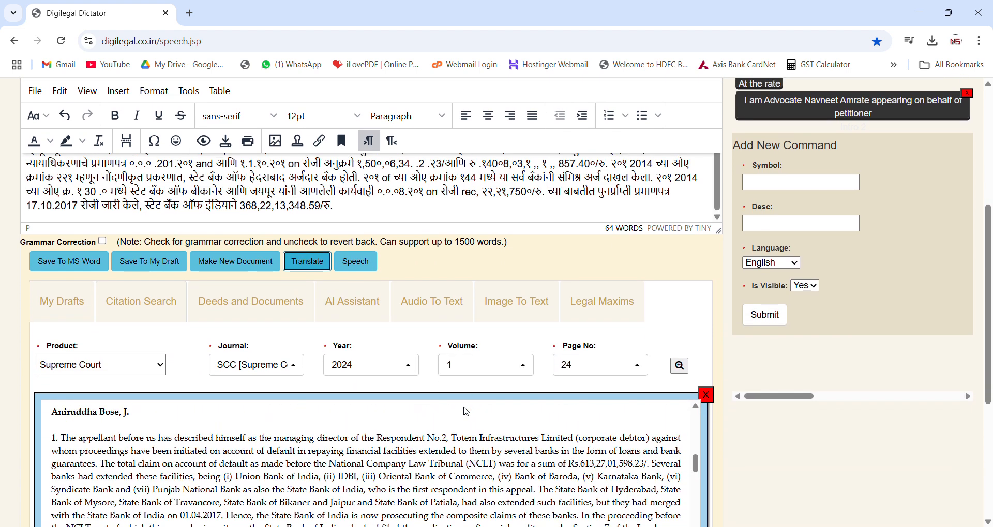
pyautogui.scroll(1, 491, 384)
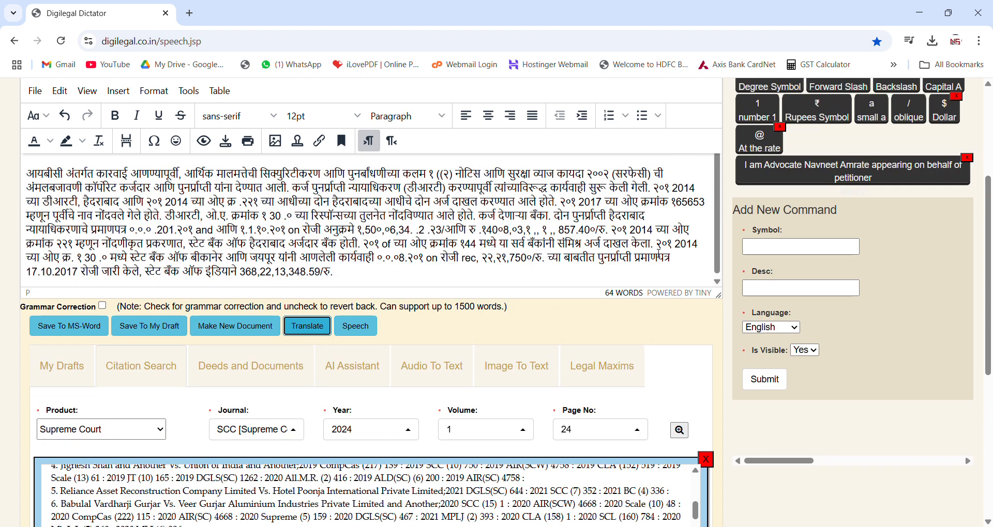
pyautogui.scroll(-2, 415, 340)
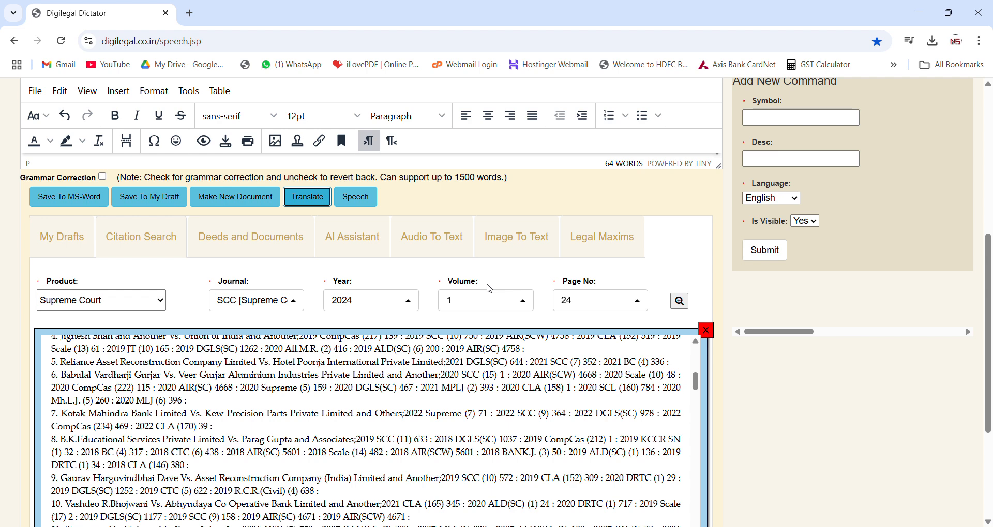
pyautogui.scroll(5, 490, 289)
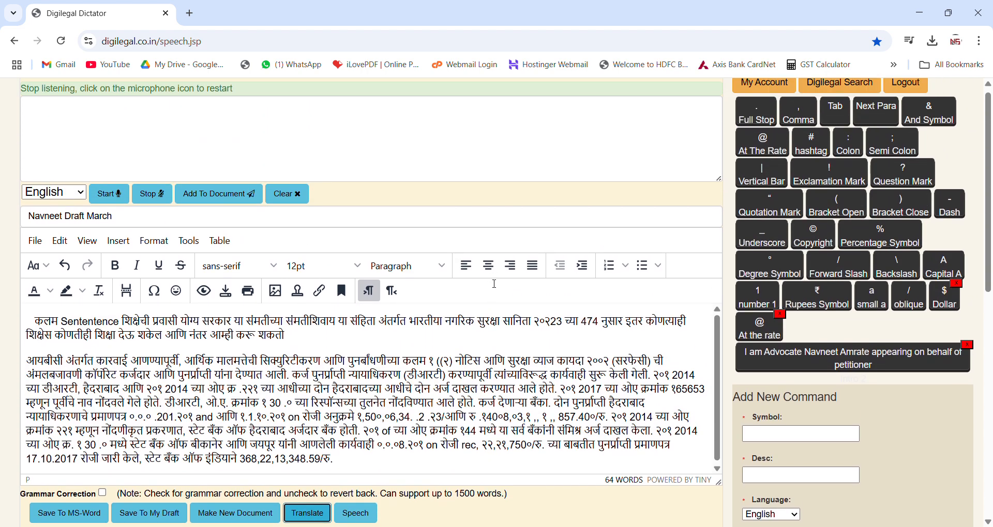
pyautogui.scroll(-2, 414, 308)
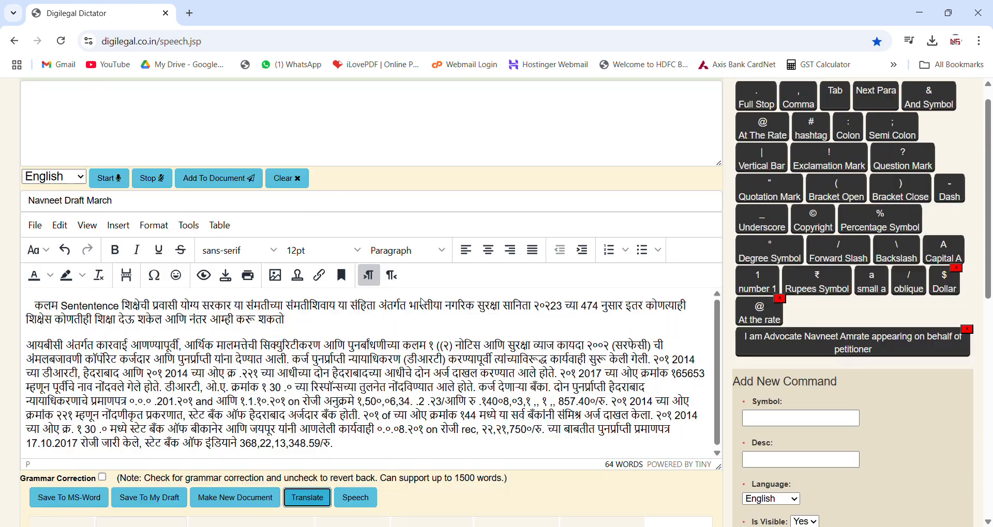
pyautogui.scroll(2, 427, 302)
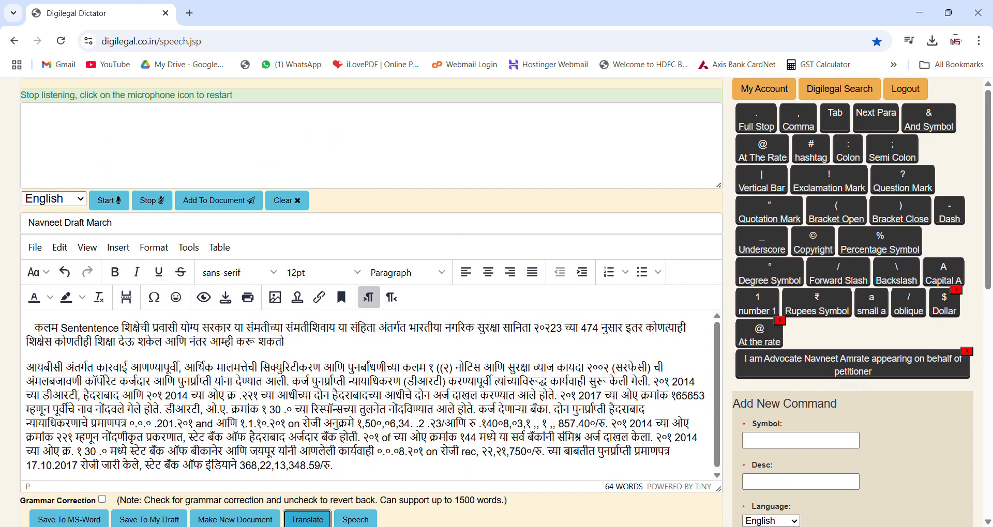
# - Start a new blank document in place of the translated draft
pyautogui.click(239, 521)
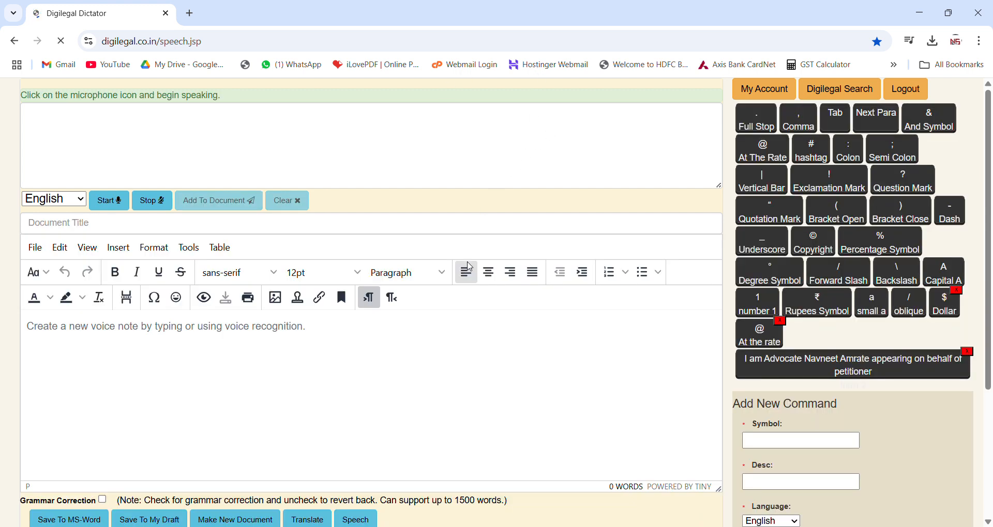
pyautogui.scroll(-1, 358, 402)
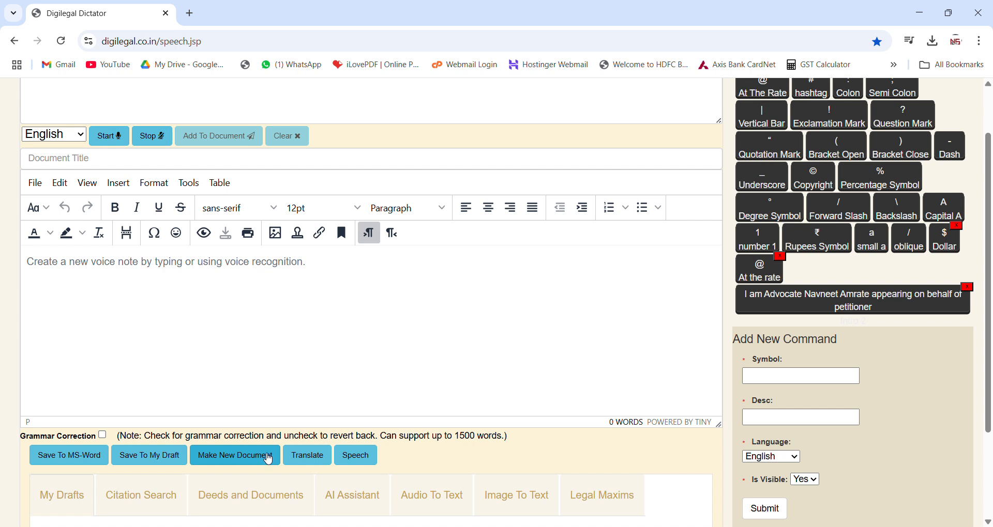
# - Insert the saved advocate appearance phrase ending "appearing on behalf of petitioner" into the empty dictation box
pyautogui.scroll(-2, 552, 362)
pyautogui.scroll(3, 578, 313)
pyautogui.scroll(-3, 580, 314)
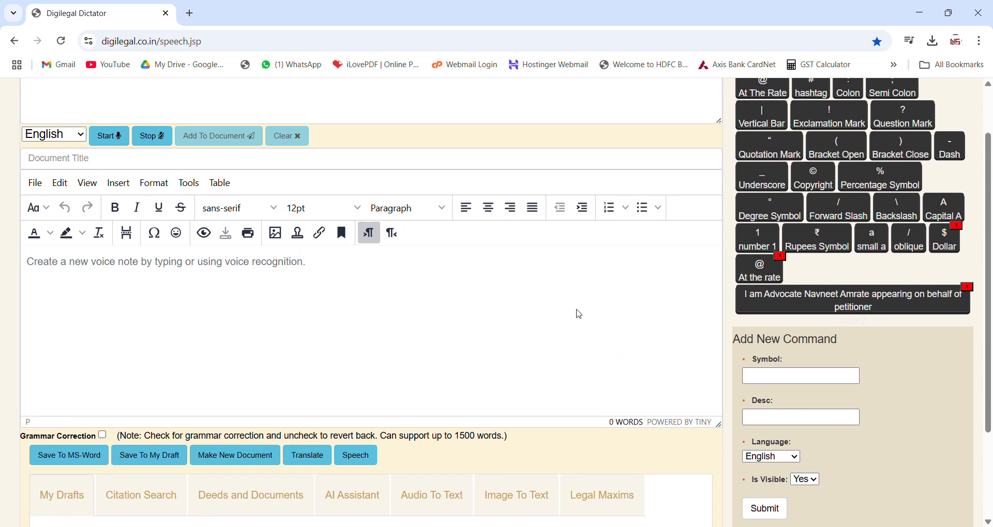
pyautogui.scroll(2, 580, 314)
pyautogui.scroll(1, 580, 314)
pyautogui.scroll(-1, 581, 314)
pyautogui.scroll(1, 581, 314)
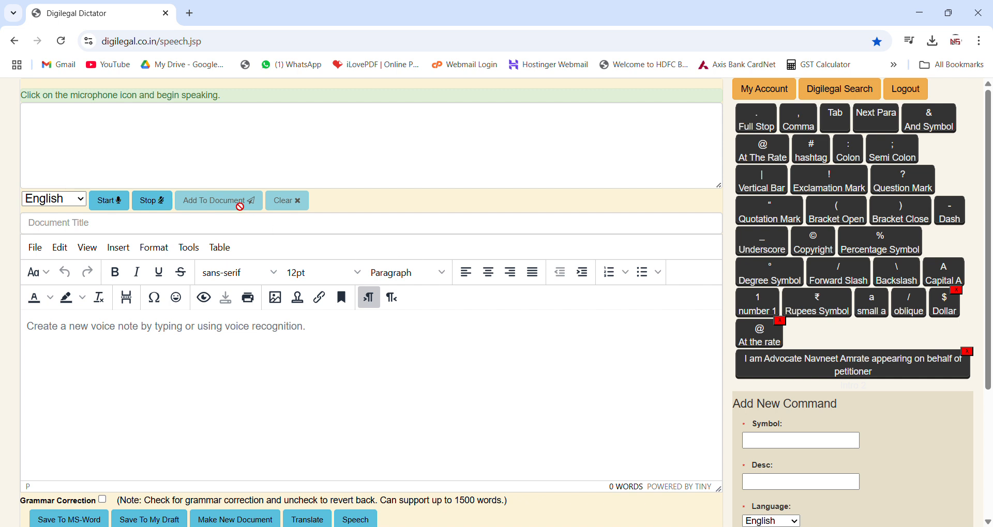
pyautogui.click(840, 366)
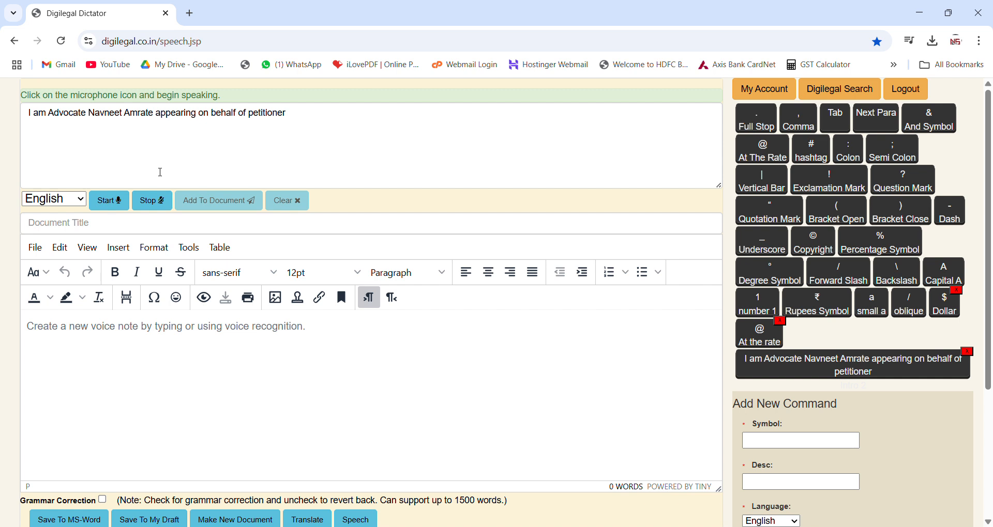
# - Dictate the Section 18 accident passage in English, remove the stray speech after "question" and end it with a full stop
pyautogui.click(109, 202)
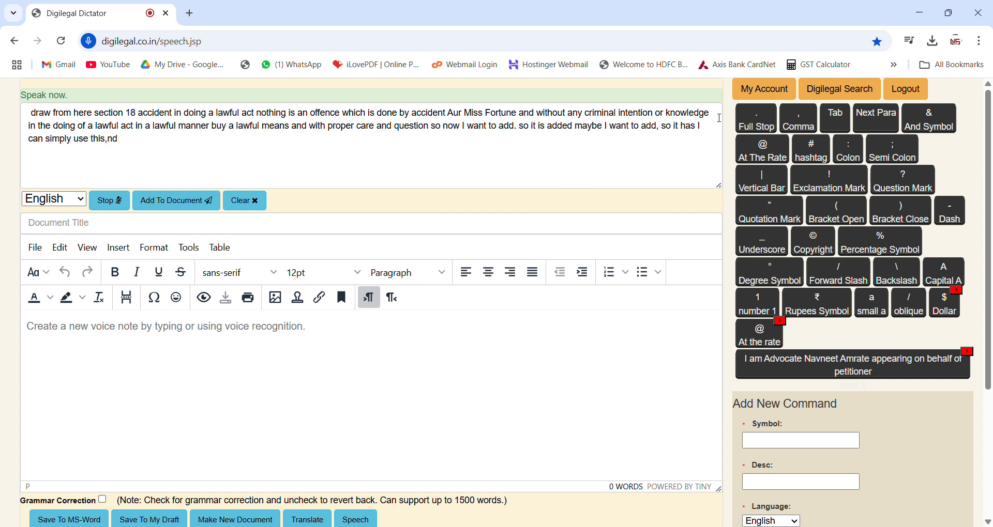
pyautogui.moveTo(702, 126); pyautogui.dragTo(437, 138)
pyautogui.press('BackSpace')
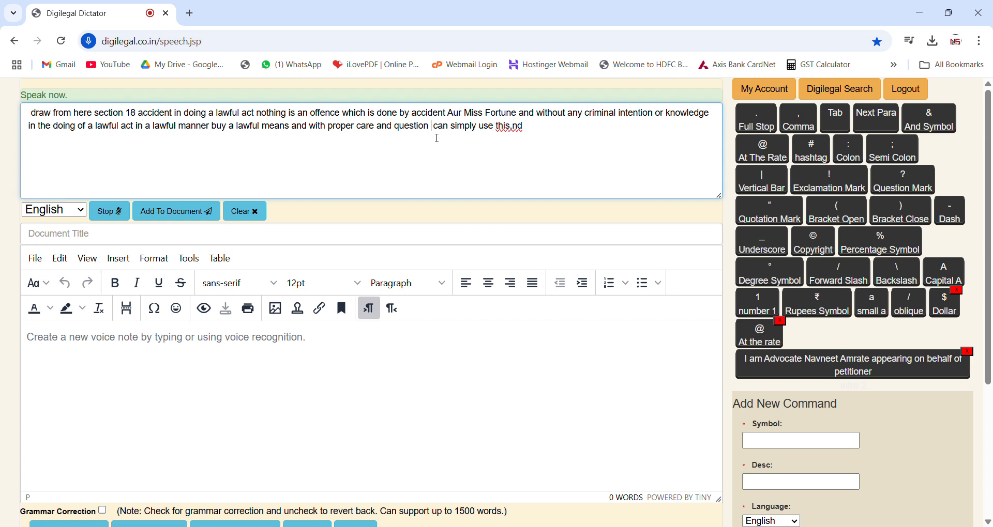
pyautogui.moveTo(545, 139); pyautogui.dragTo(427, 139)
pyautogui.press('BackSpace')
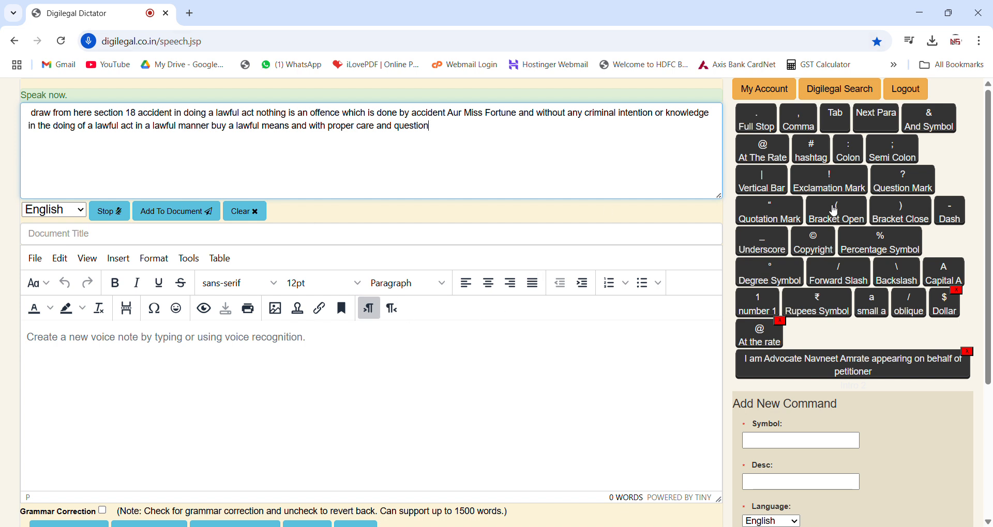
pyautogui.click(769, 123)
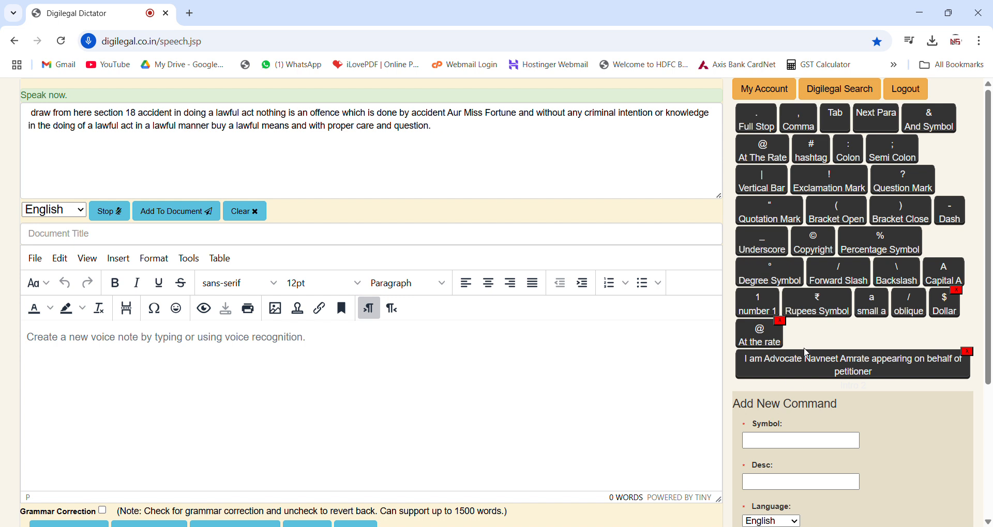
# - Start a new paragraph in the dictation and try the percentage, rupee and ampersand symbol commands
pyautogui.click(883, 128)
pyautogui.click(900, 239)
pyautogui.click(829, 316)
pyautogui.moveTo(104, 142); pyautogui.dragTo(40, 158)
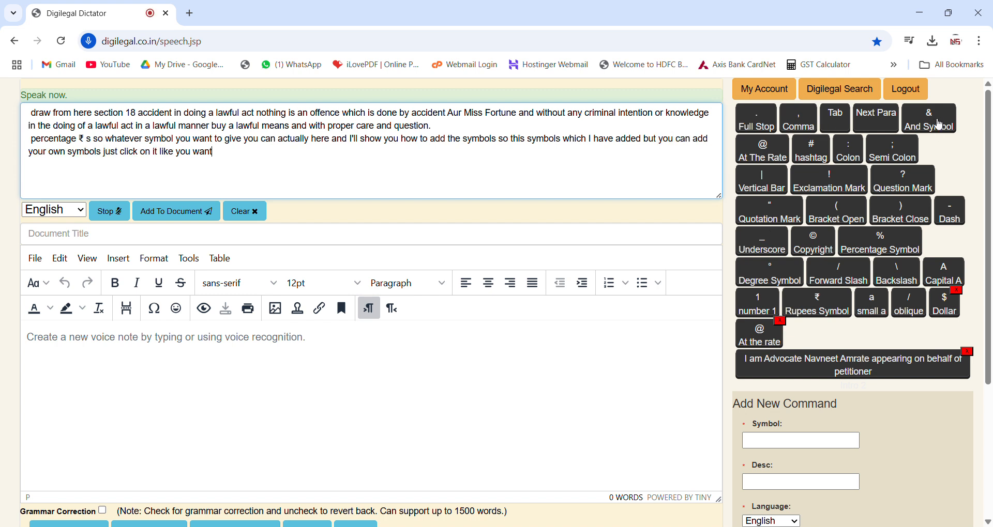
pyautogui.click(940, 125)
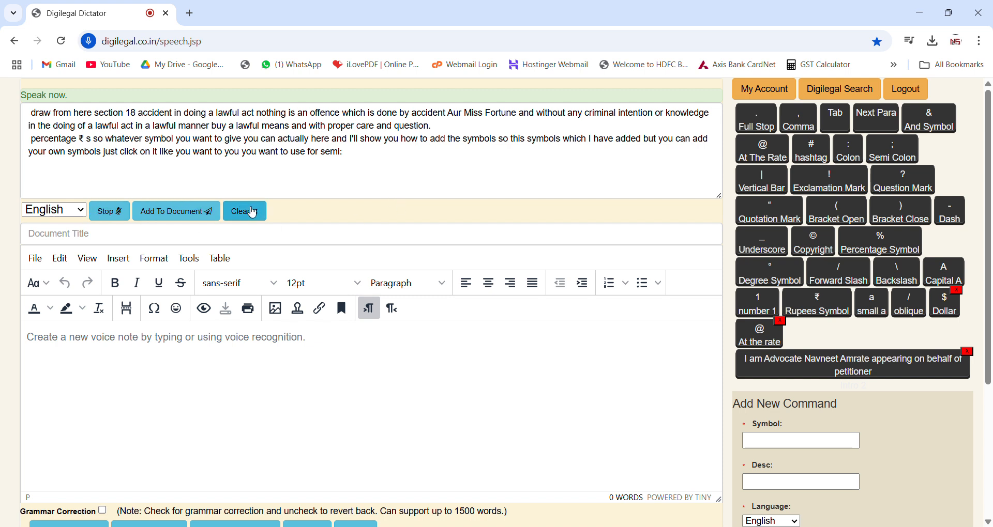
# - Clear the dictated text and stop the voice recognition, leaving the dictation box empty
pyautogui.click(253, 213)
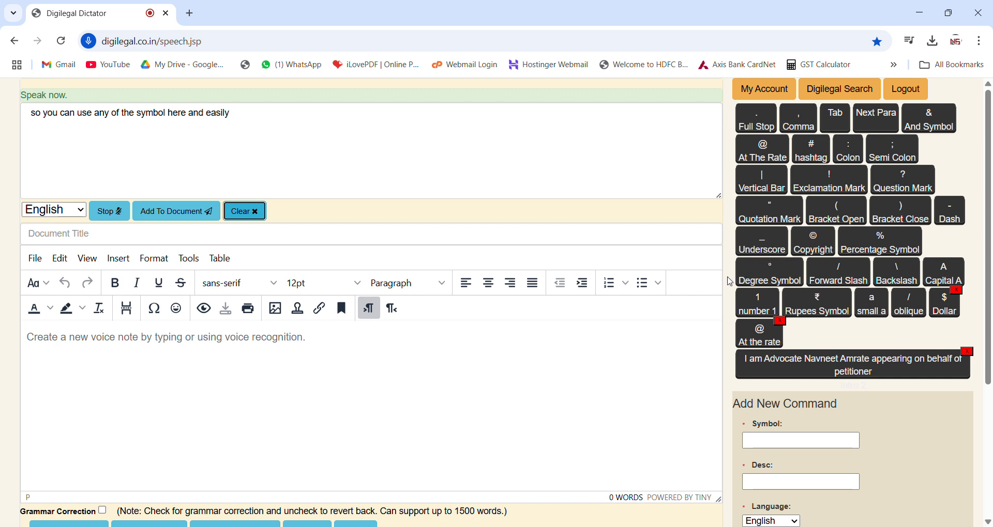
pyautogui.click(252, 212)
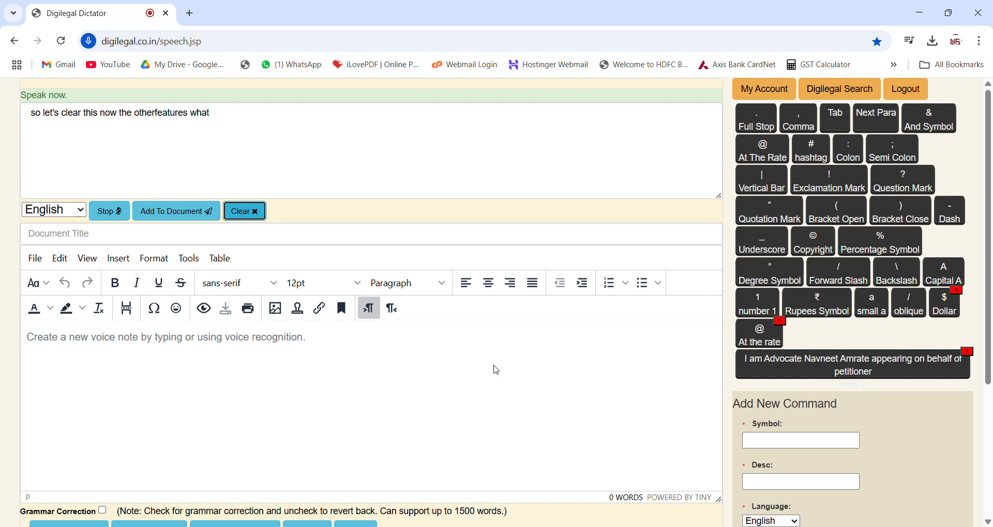
pyautogui.click(110, 211)
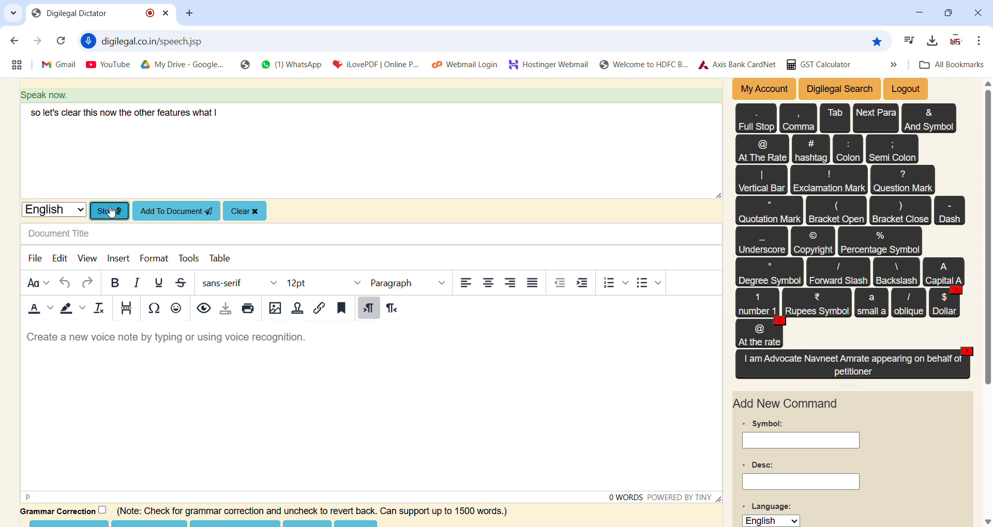
pyautogui.click(282, 211)
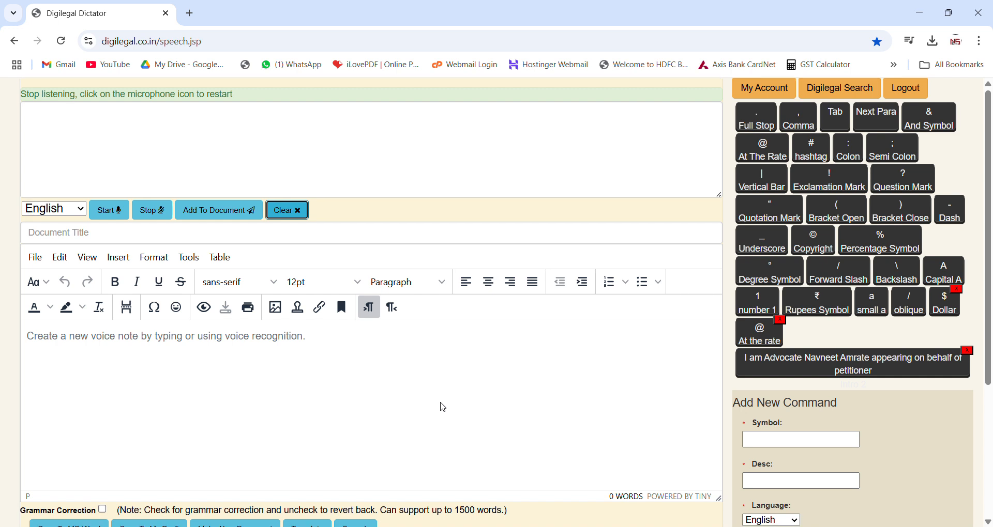
# - Open the saved draft dated Sep 27, 2024 in the editor and look over its text
pyautogui.scroll(-4, 444, 408)
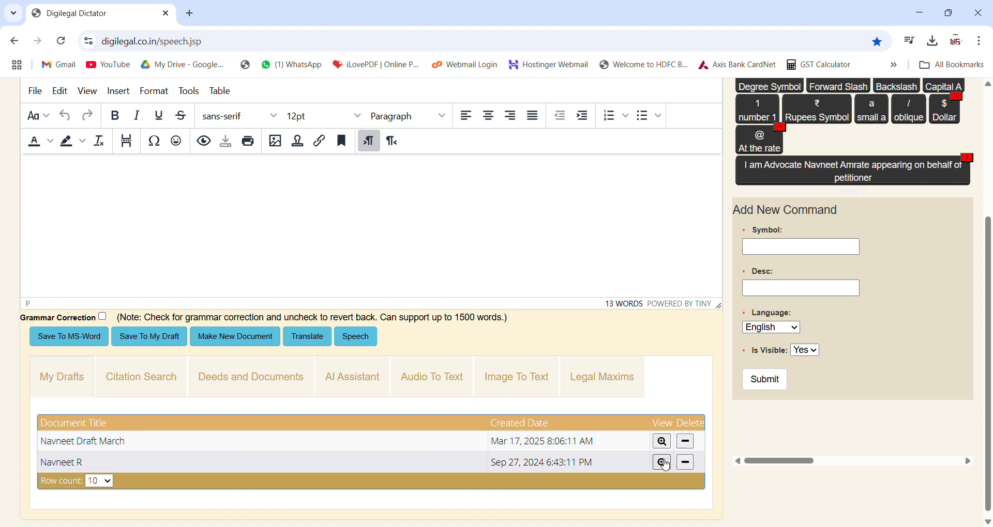
pyautogui.scroll(-1, 665, 465)
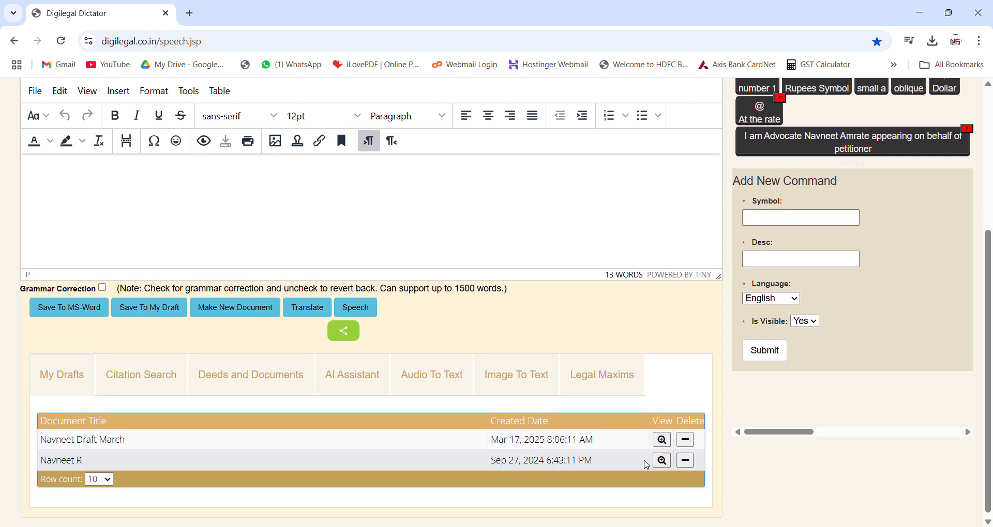
pyautogui.click(646, 464)
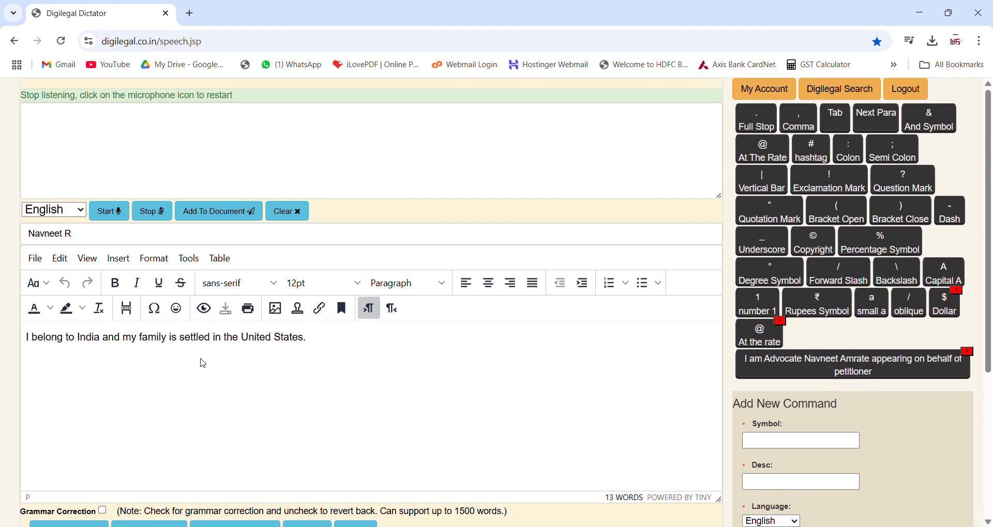
pyautogui.scroll(-4, 430, 404)
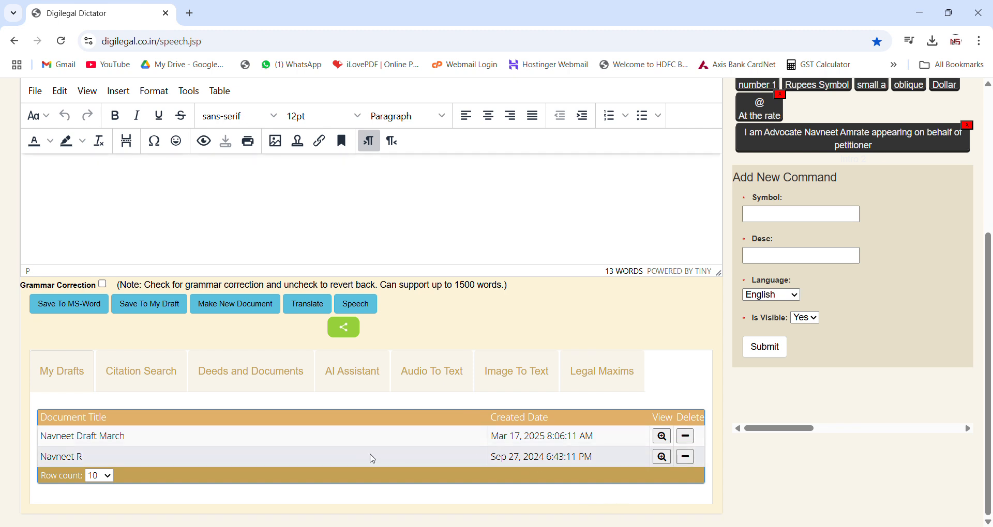
pyautogui.click(661, 457)
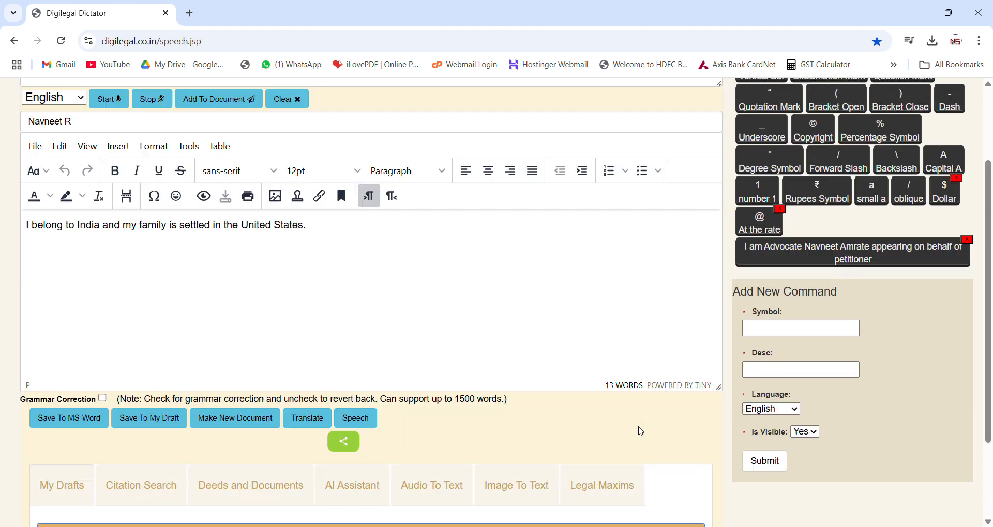
pyautogui.scroll(-2, 554, 408)
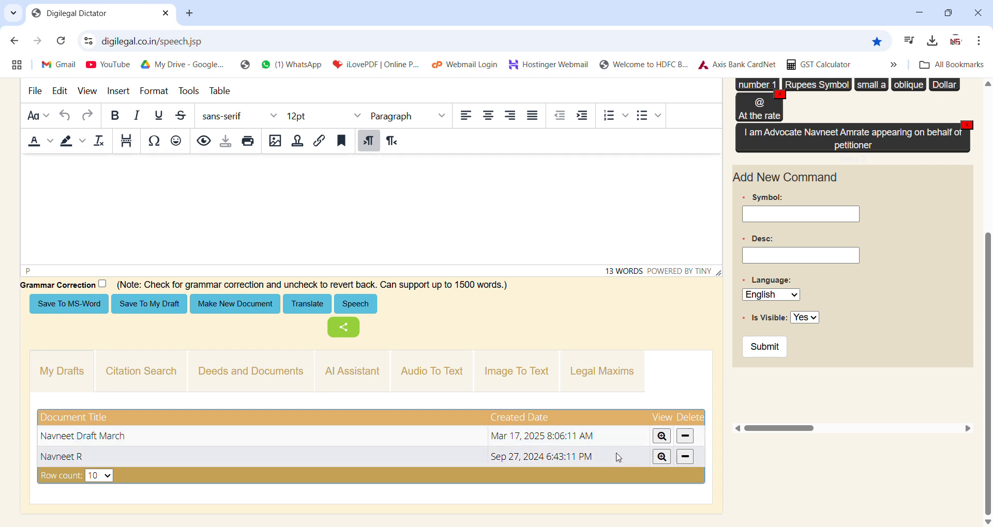
pyautogui.scroll(1, 538, 333)
pyautogui.scroll(3, 538, 333)
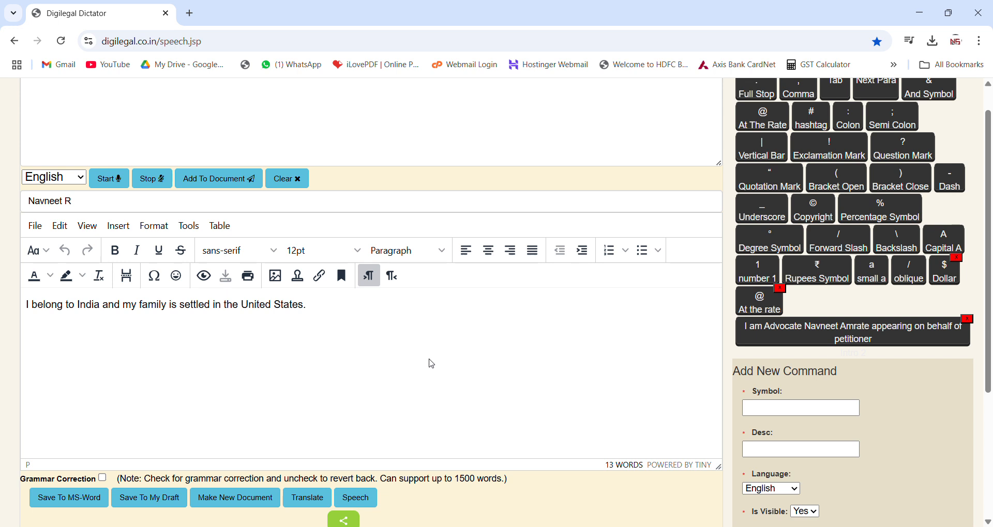
pyautogui.scroll(-1, 443, 374)
pyautogui.scroll(-3, 443, 374)
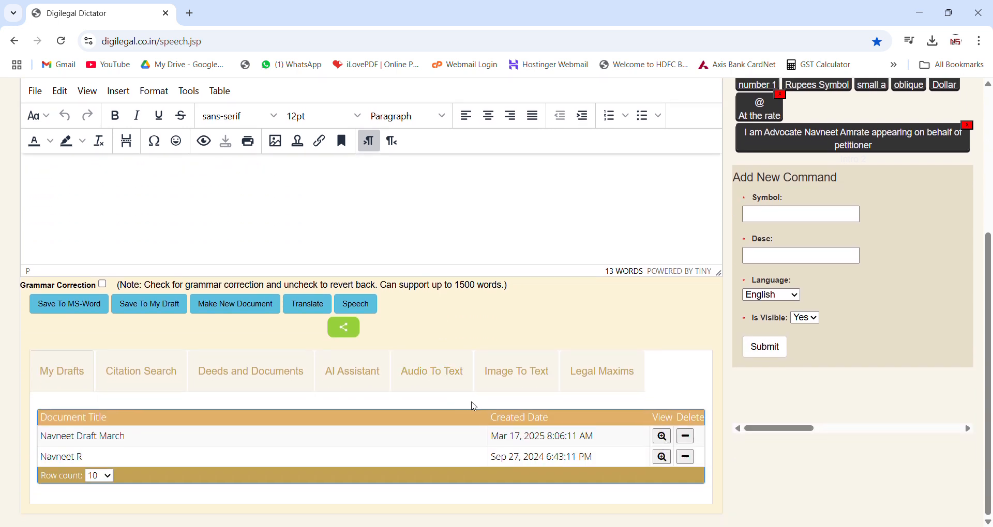
# - Load the complainant's affidavit under Sections 138 of the Negotiable Instruments Act, 1881 from the English Acknowledgement deeds and documents into the editor
pyautogui.click(154, 380)
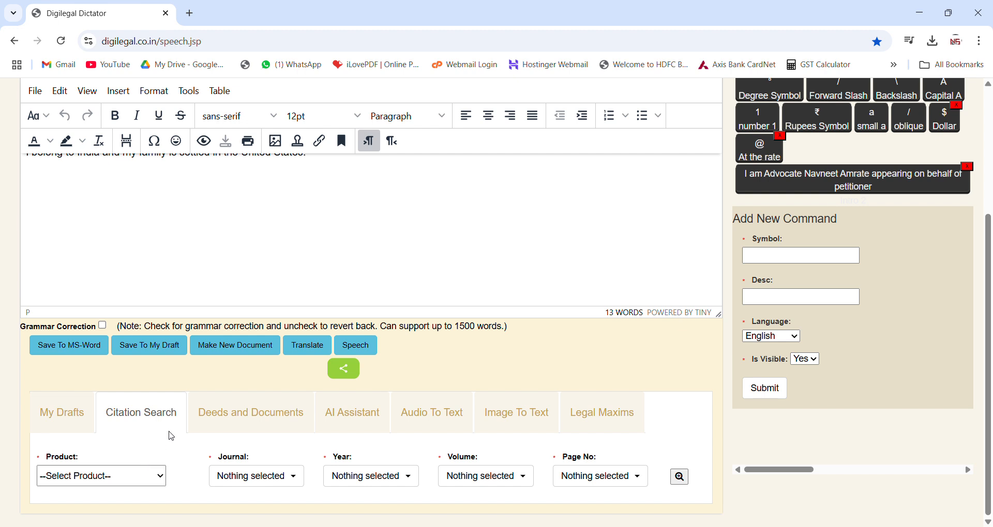
pyautogui.click(293, 428)
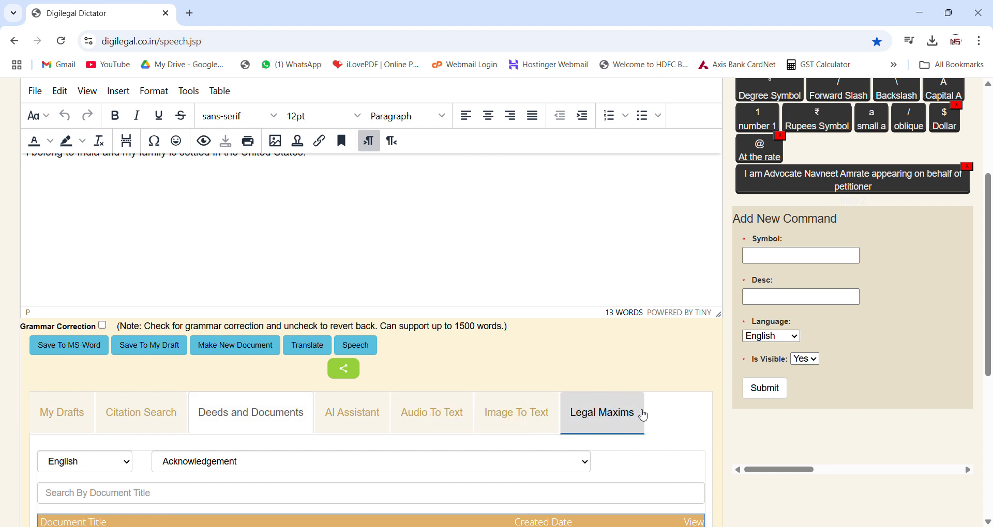
pyautogui.scroll(-4, 721, 417)
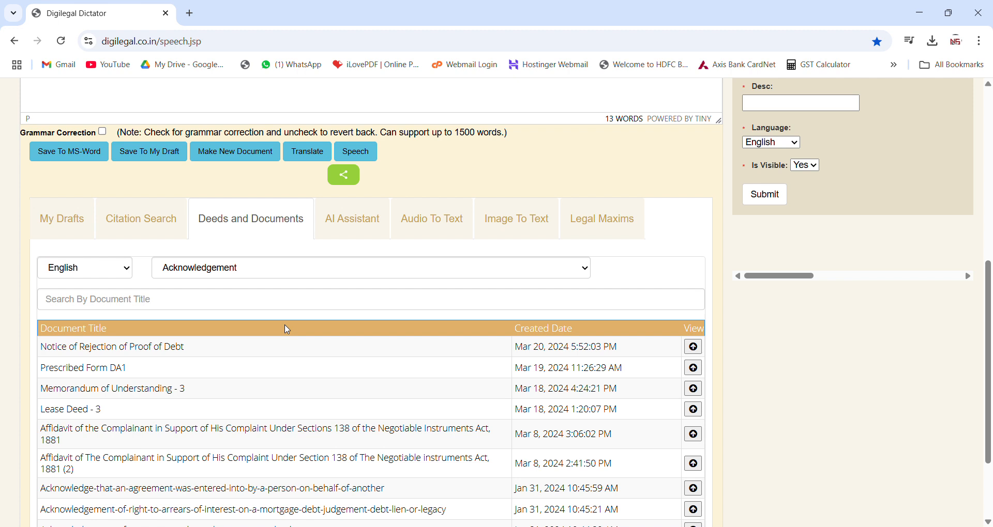
pyautogui.scroll(-1, 328, 312)
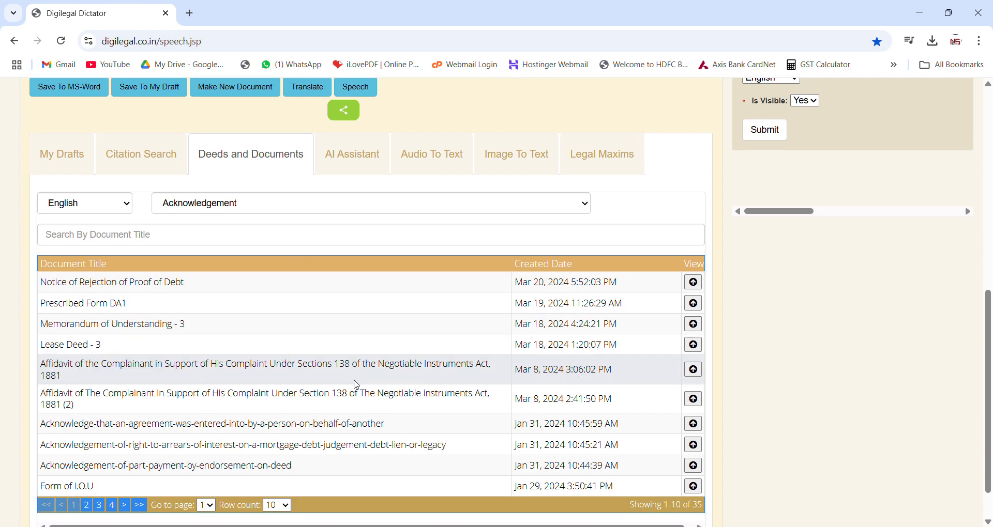
pyautogui.scroll(-1, 357, 383)
pyautogui.scroll(1, 359, 385)
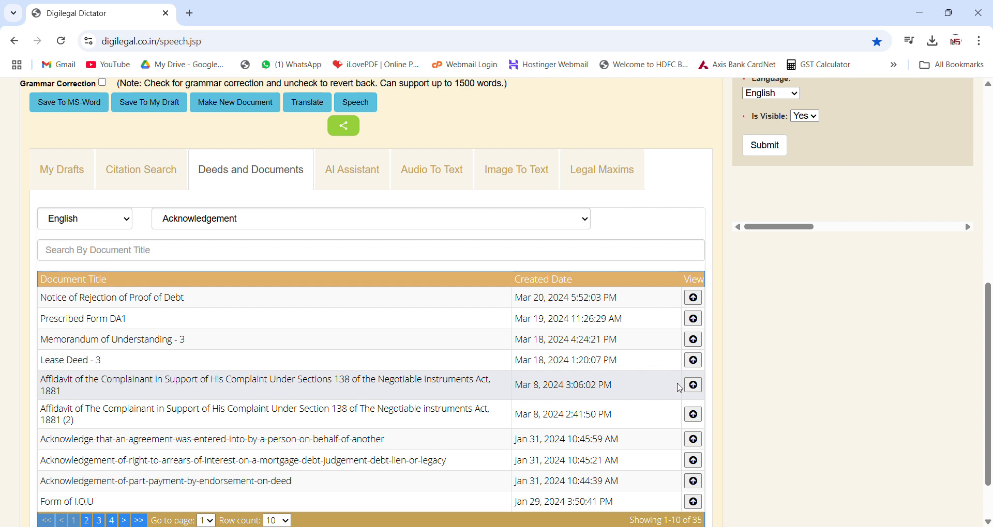
pyautogui.click(694, 389)
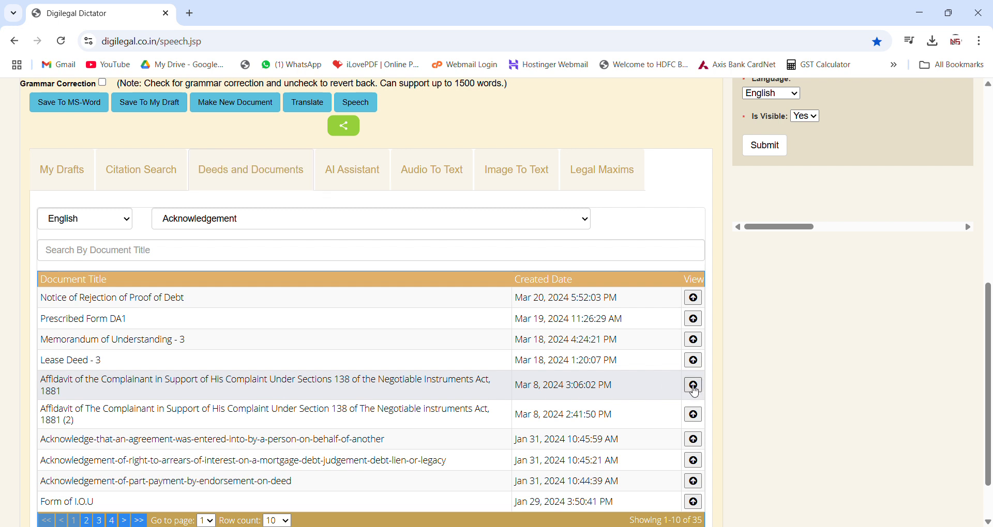
pyautogui.scroll(-1, 711, 421)
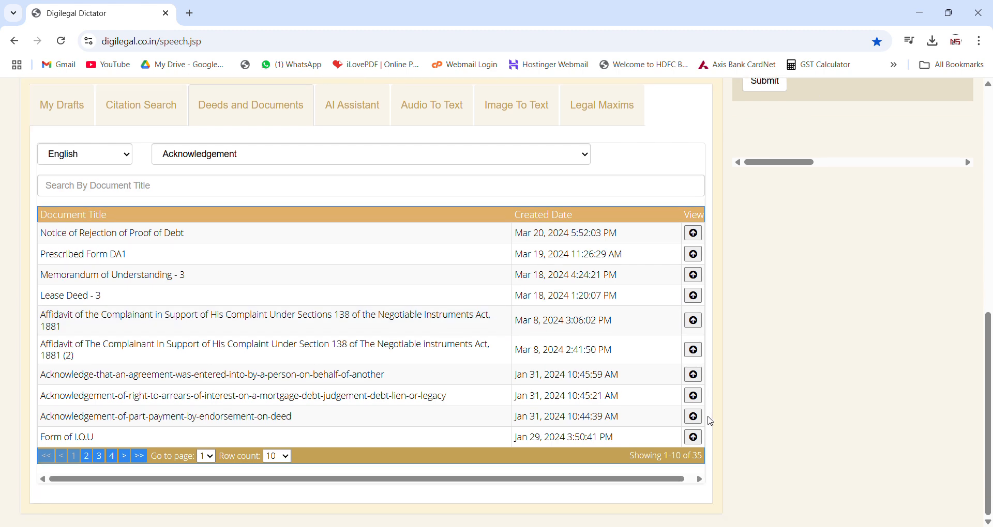
pyautogui.scroll(10, 713, 426)
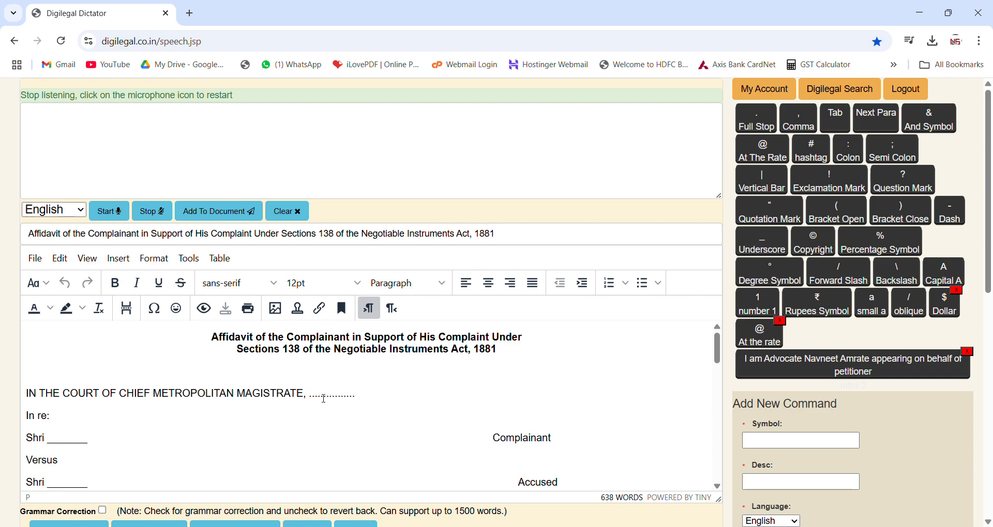
# - Examine the loaded affidavit template from its court heading to the verification and closing note
pyautogui.scroll(-6, 325, 399)
pyautogui.scroll(-8, 372, 419)
pyautogui.scroll(4, 394, 428)
pyautogui.scroll(-6, 398, 432)
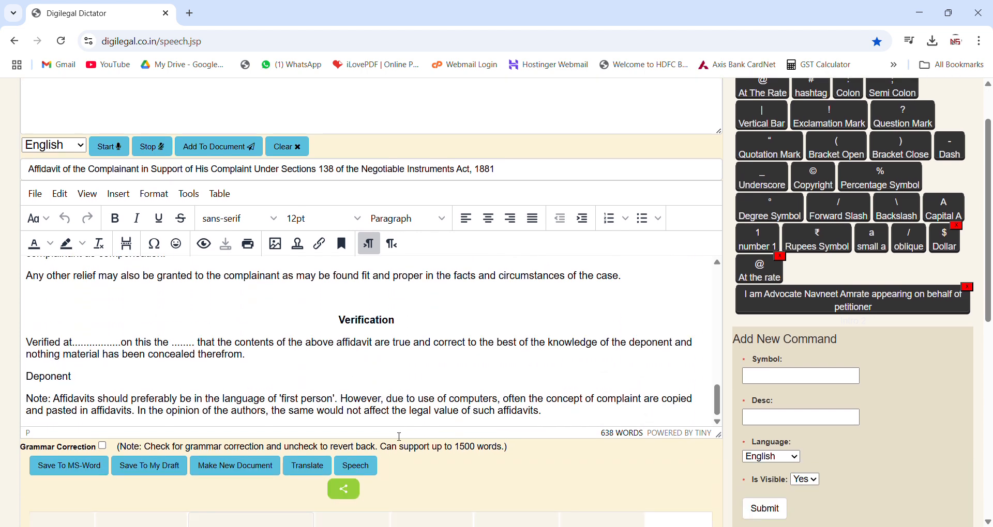
pyautogui.scroll(1, 419, 413)
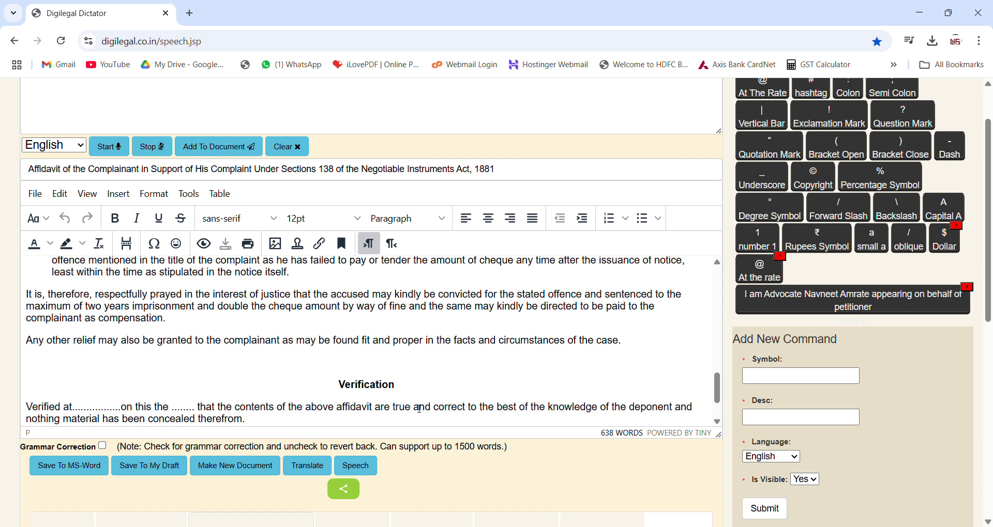
pyautogui.scroll(2, 421, 407)
pyautogui.scroll(-2, 529, 408)
pyautogui.scroll(-1, 529, 408)
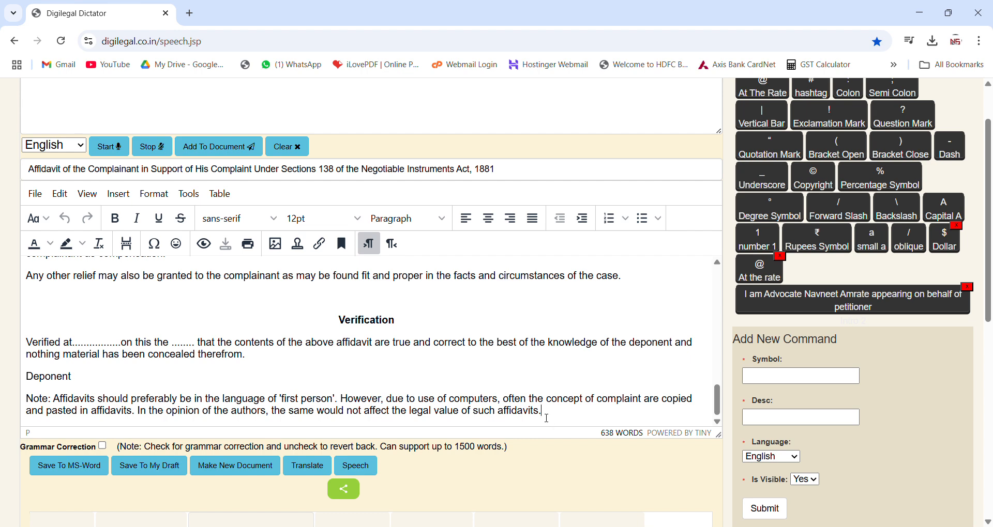
# - Delete the affidavit's text from the closing note back to the first letters of its heading
pyautogui.moveTo(544, 417); pyautogui.dragTo(70, 306)
pyautogui.moveTo(247, 297); pyautogui.dragTo(233, 273)
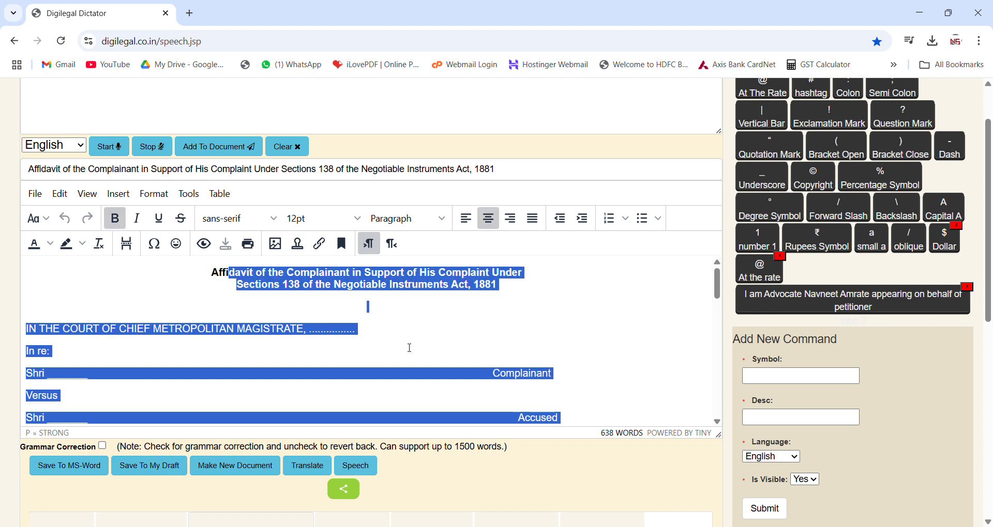
pyautogui.scroll(1, 153, 95)
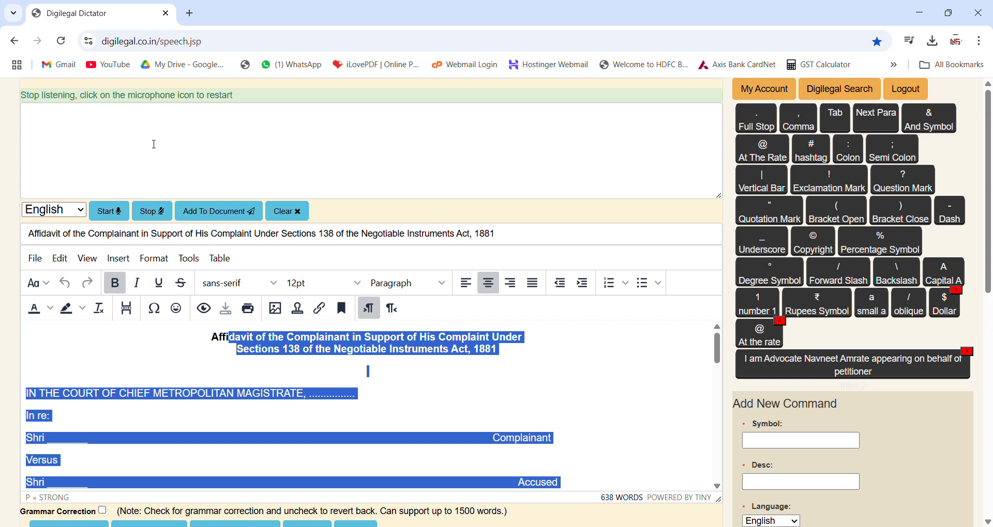
pyautogui.press('BackSpace')
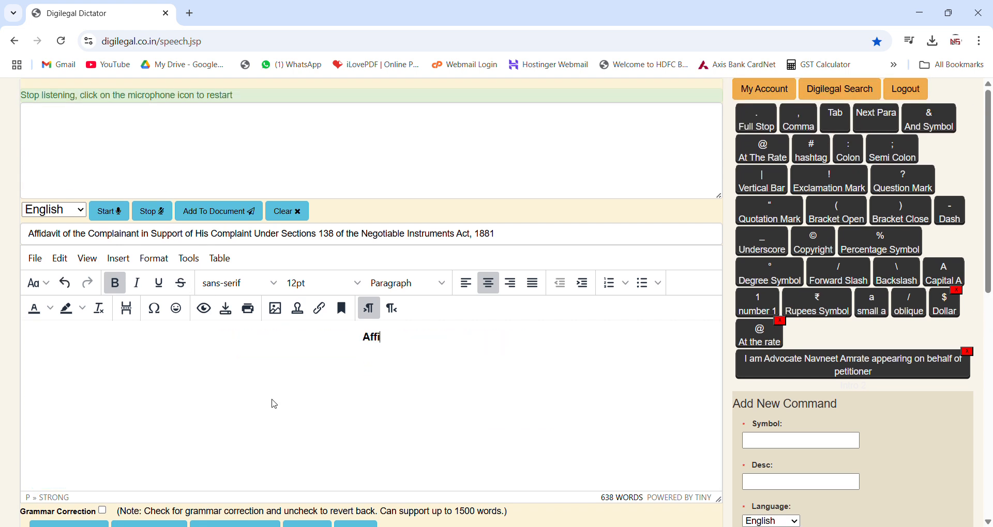
# - Paste the copied affidavit text into the dictation box, look through it down to the closing note, and clear the box
pyautogui.click(155, 134)
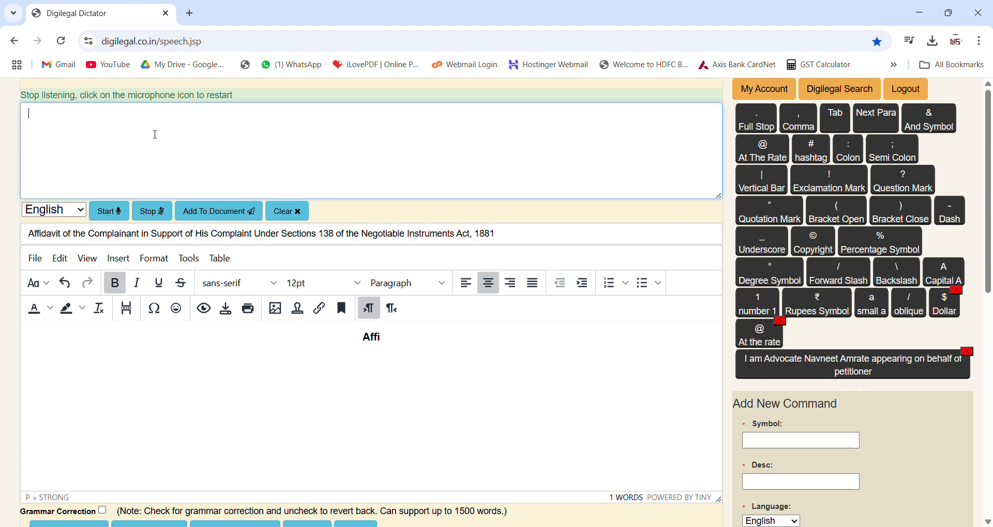
pyautogui.hotkey('ctrl', 'v')
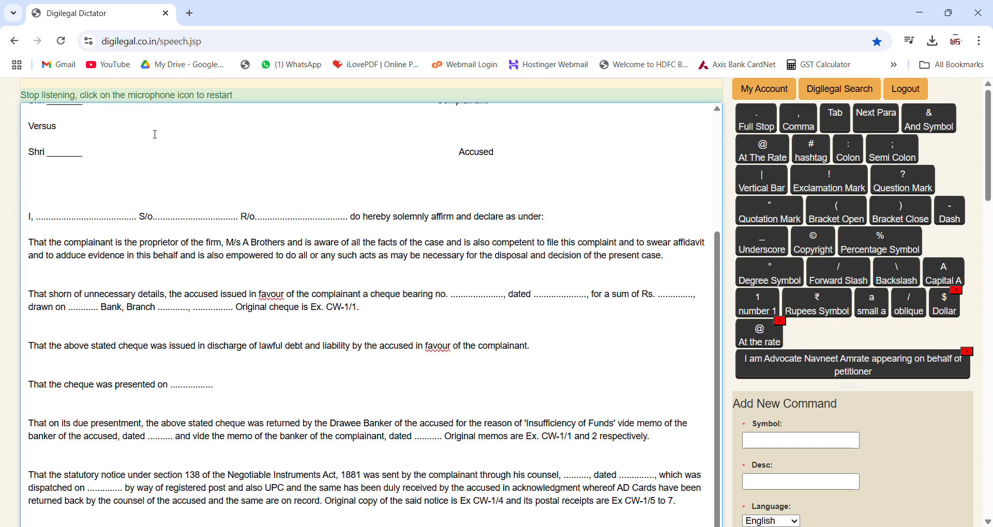
pyautogui.scroll(-3, 225, 210)
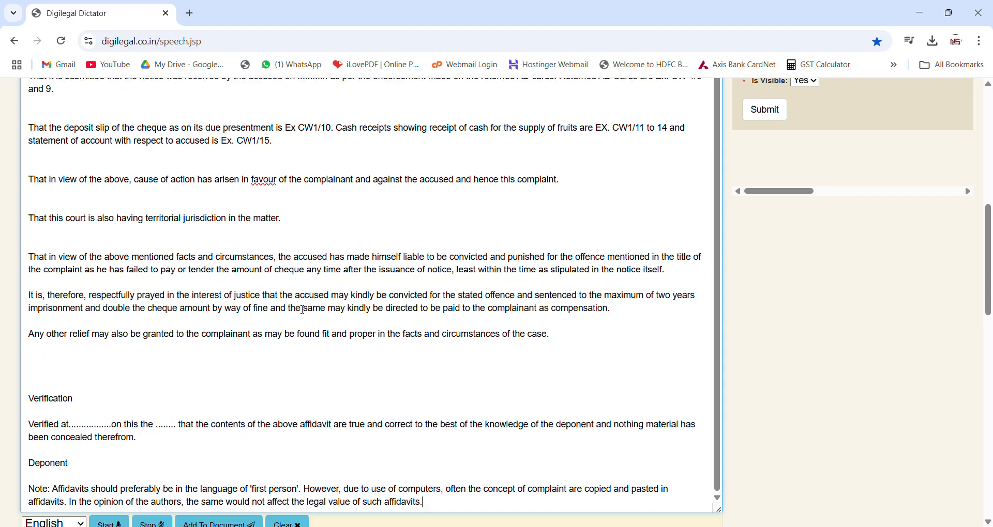
pyautogui.scroll(2, 305, 308)
pyautogui.scroll(-3, 305, 311)
pyautogui.scroll(4, 306, 312)
pyautogui.scroll(-5, 311, 313)
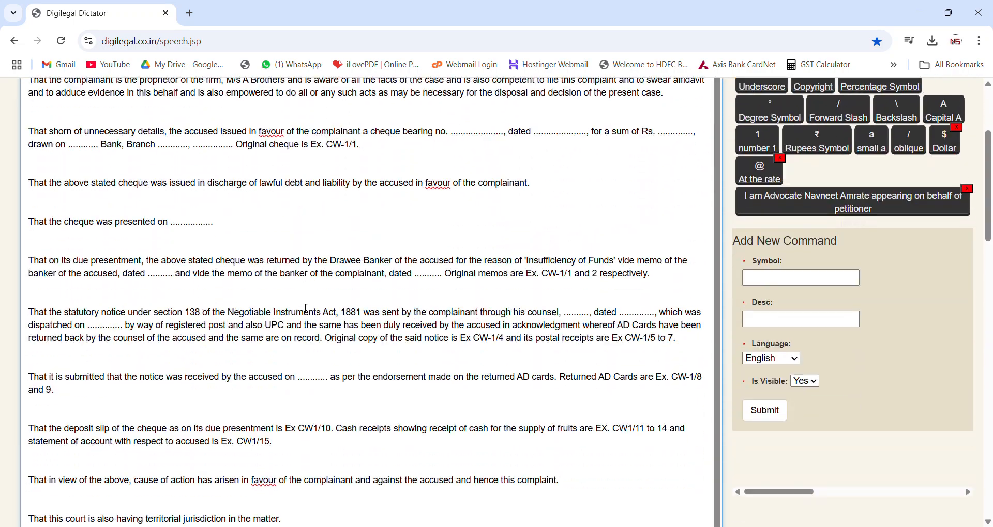
pyautogui.scroll(1, 345, 336)
pyautogui.scroll(-7, 568, 351)
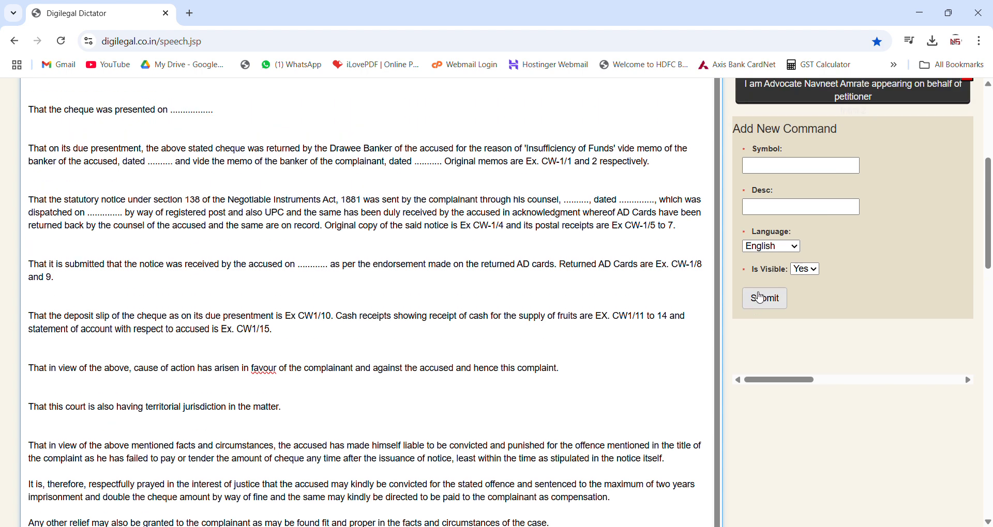
pyautogui.scroll(-1, 795, 364)
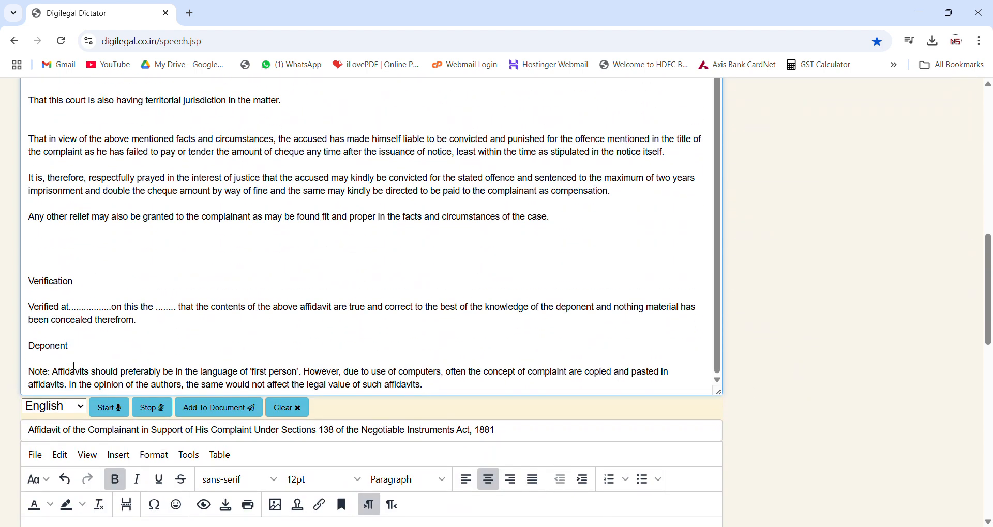
pyautogui.click(287, 408)
# - Load the affidavit under Section 438 of the Code of Criminal Procedure, 1973 from the English Affidavits - Criminal category into the editor
pyautogui.scroll(-3, 336, 452)
pyautogui.scroll(-2, 537, 428)
pyautogui.scroll(-5, 538, 428)
pyautogui.scroll(1, 540, 430)
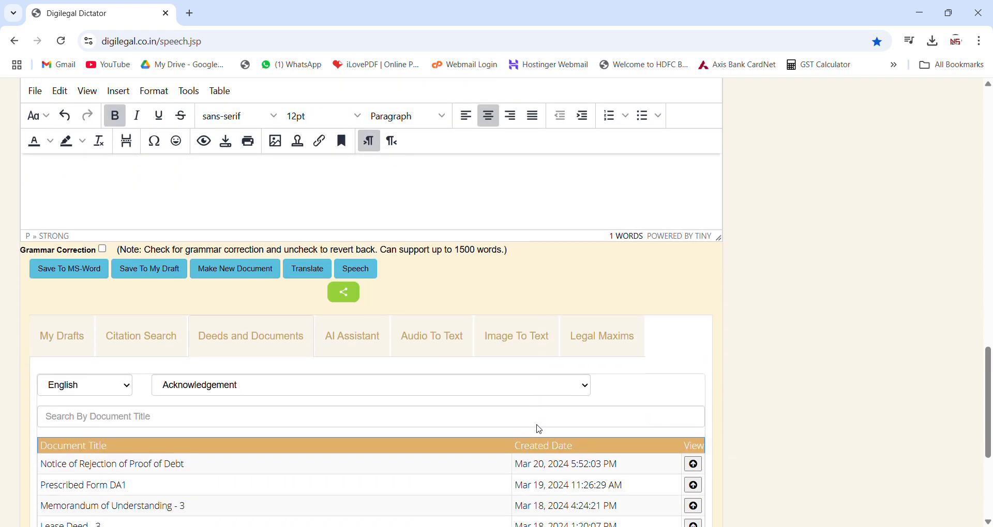
pyautogui.scroll(-5, 540, 431)
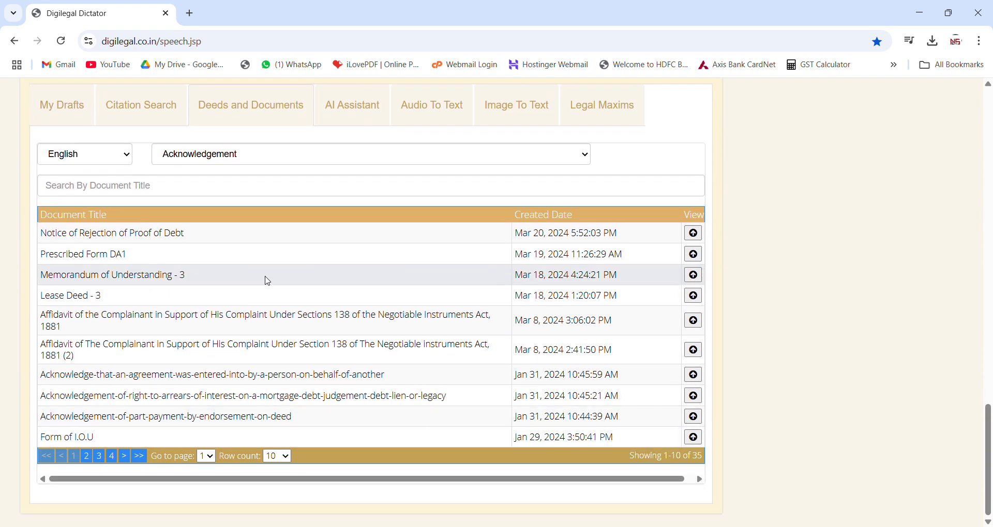
pyautogui.scroll(1, 288, 276)
pyautogui.click(292, 219)
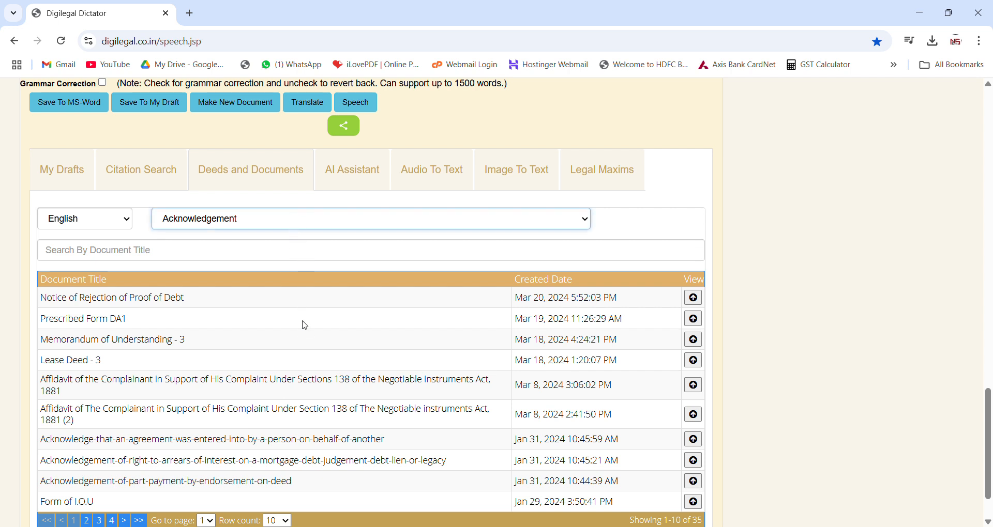
pyautogui.press('Down')
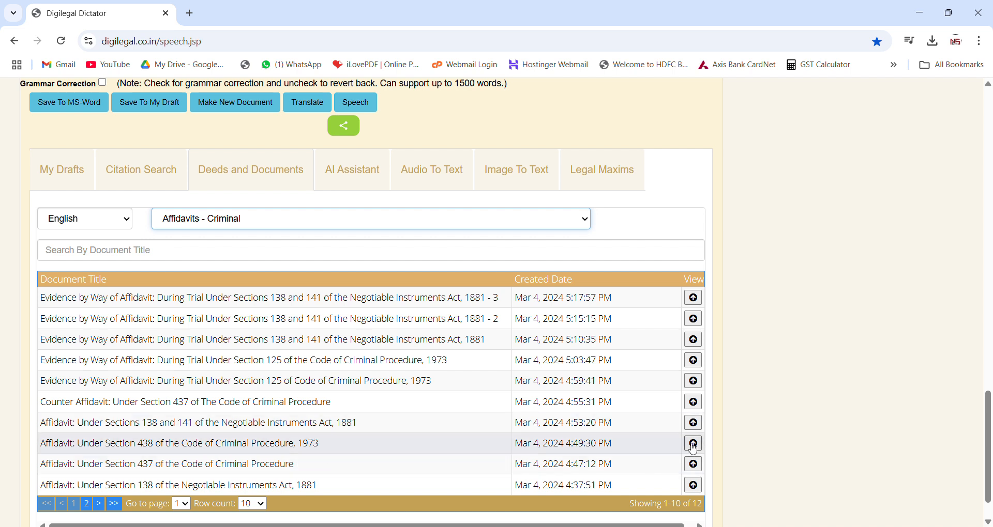
pyautogui.scroll(-1, 675, 265)
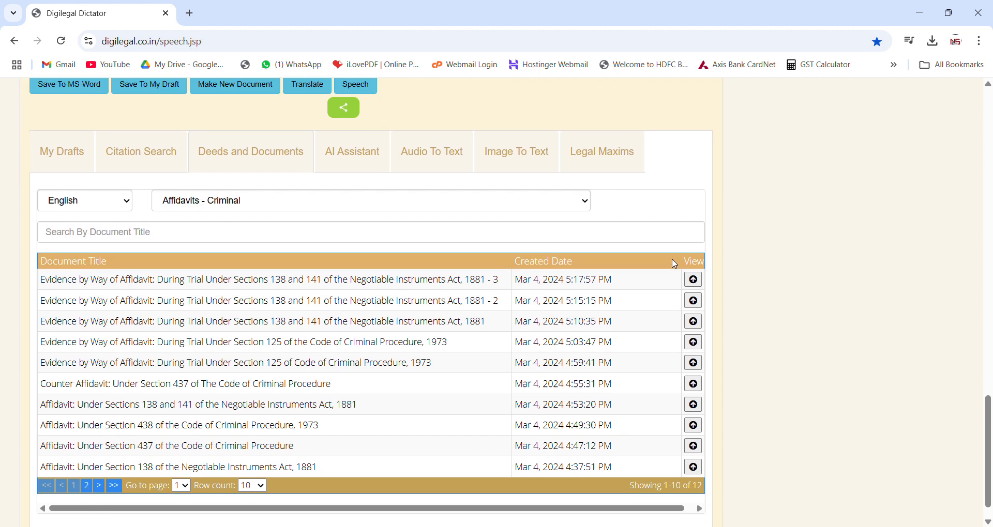
# - Examine the loaded Section 438 affidavit down to its deponent and counsel signatures, and look over the list of criminal affidavits
pyautogui.scroll(7, 675, 264)
pyautogui.scroll(-1, 533, 351)
pyautogui.scroll(-6, 533, 351)
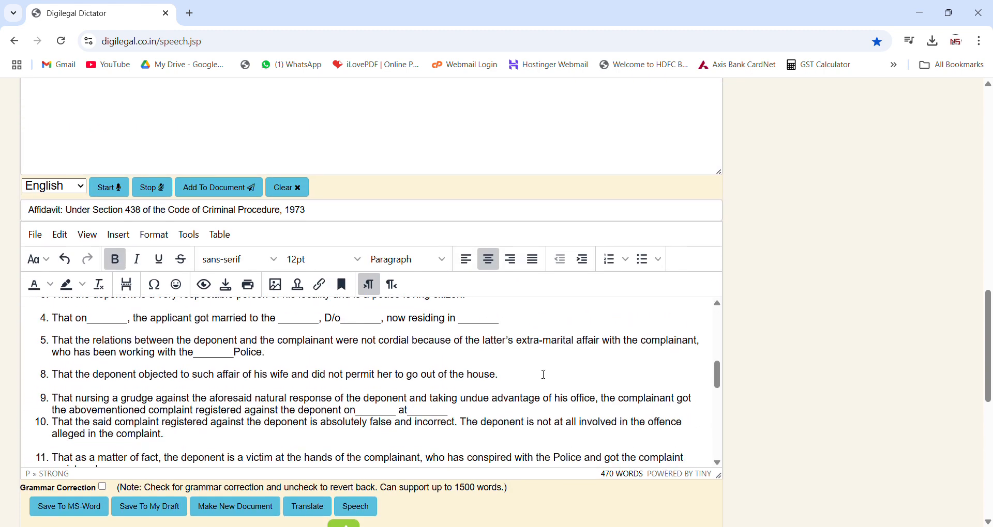
pyautogui.scroll(-8, 544, 375)
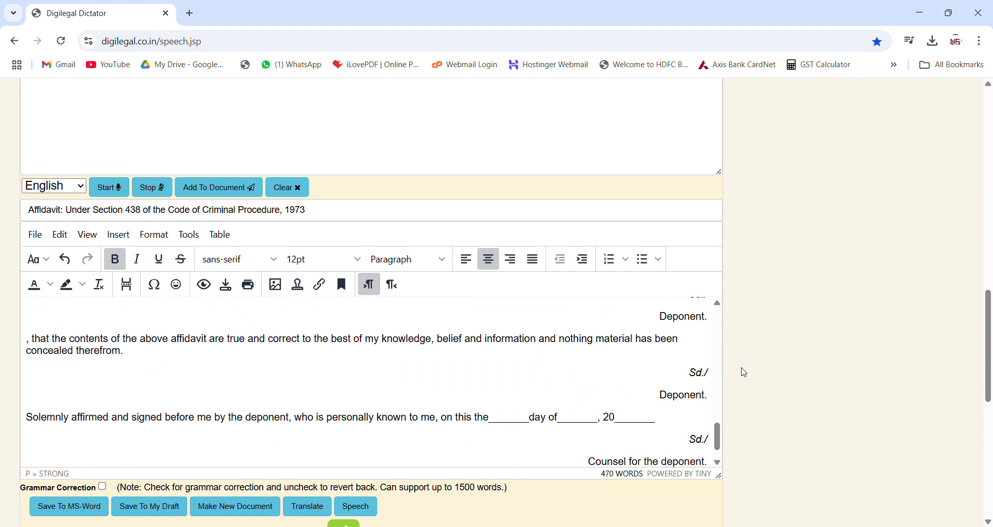
pyautogui.scroll(-8, 745, 372)
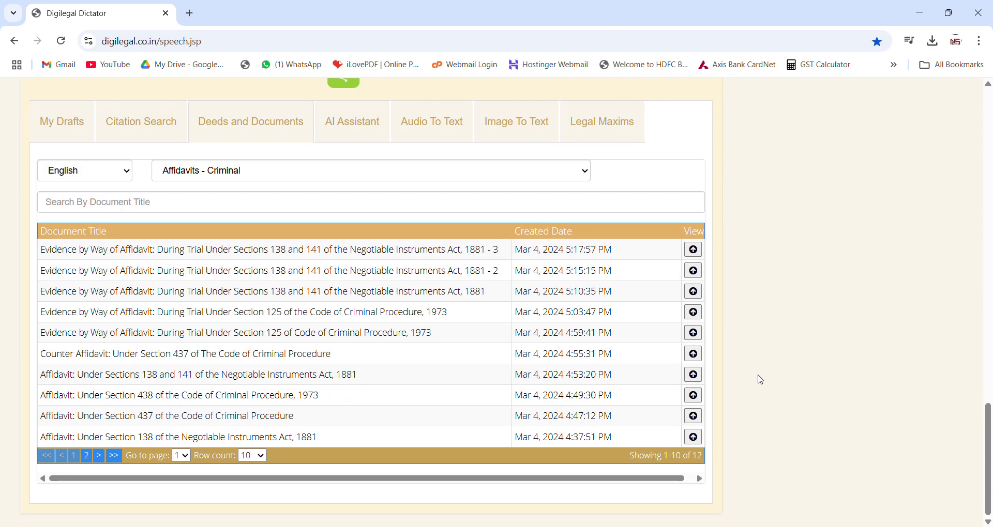
pyautogui.scroll(1, 758, 368)
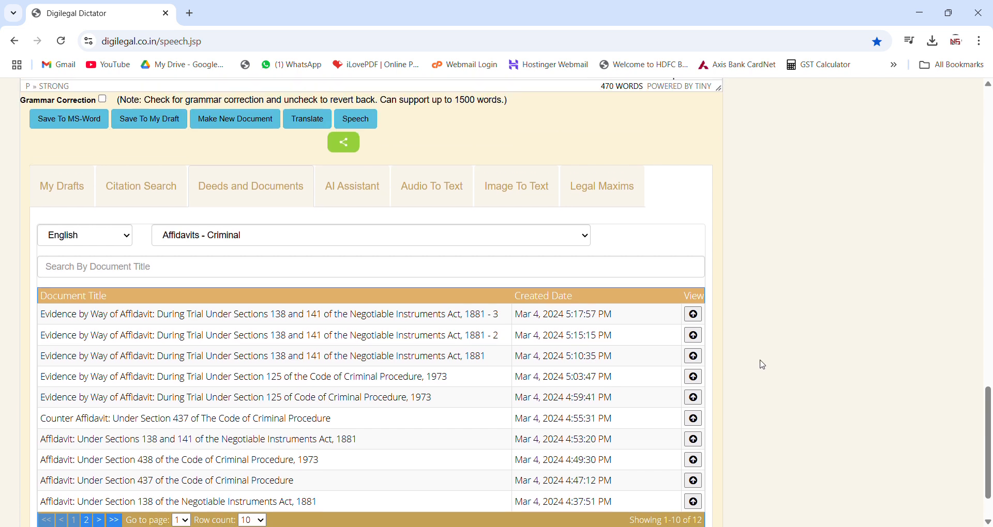
pyautogui.scroll(-1, 762, 362)
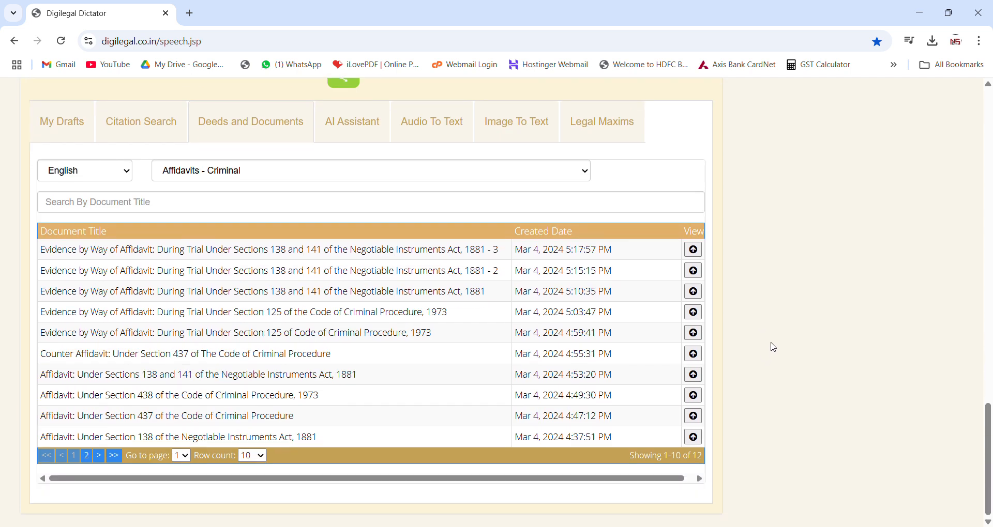
pyautogui.scroll(2, 774, 348)
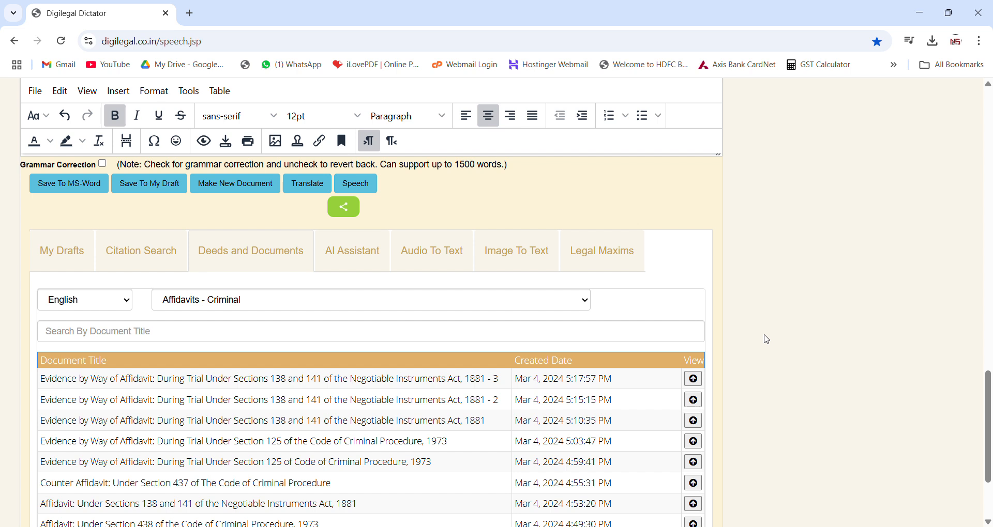
pyautogui.scroll(3, 770, 341)
# - Switch the deeds and documents language to Marathi and choose the Affidavit category
pyautogui.scroll(-5, 781, 343)
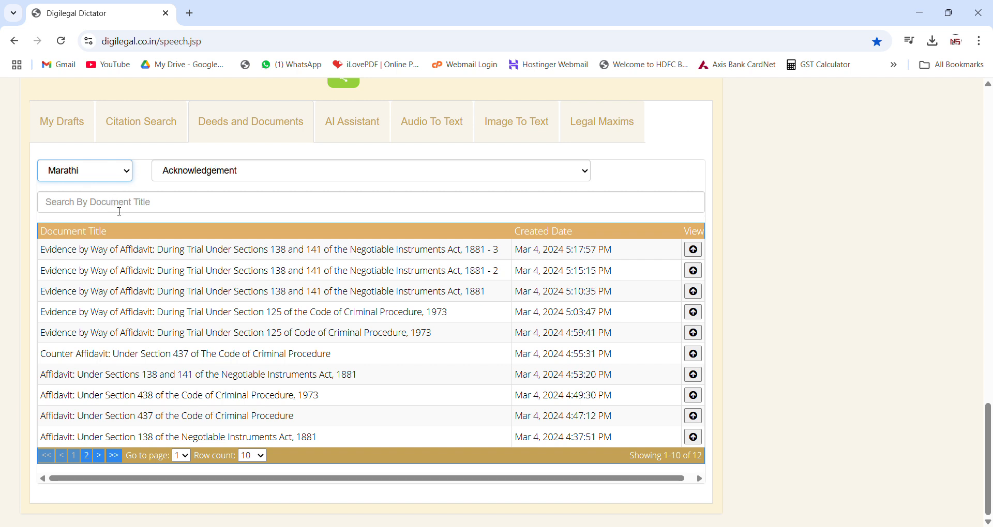
pyautogui.scroll(3, 582, 331)
pyautogui.scroll(-2, 569, 336)
pyautogui.scroll(-3, 812, 409)
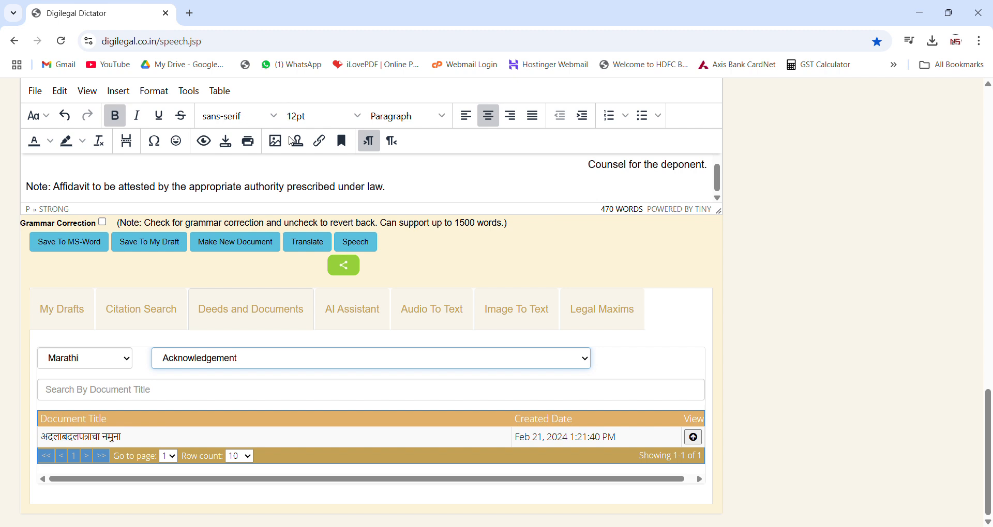
pyautogui.click(284, 65)
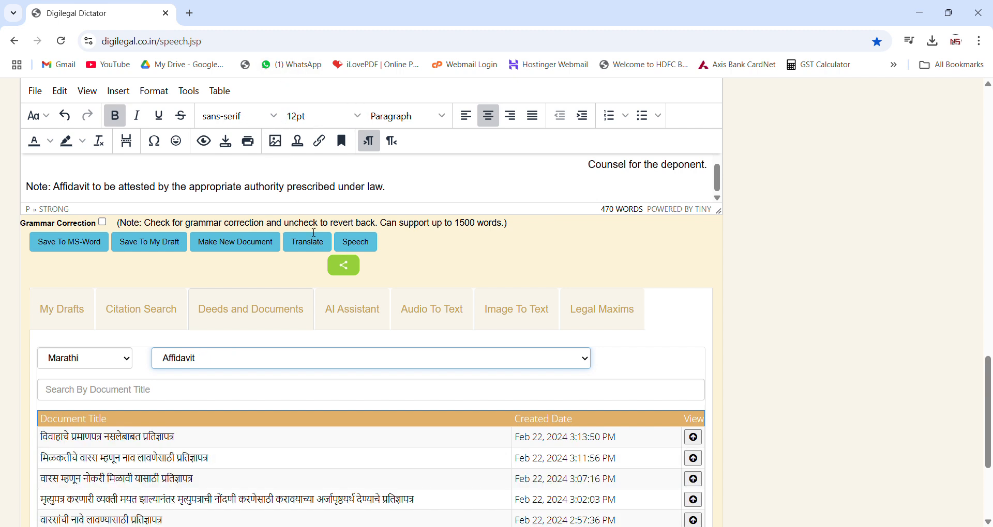
# - Load the Marathi template मिळकतीचे वारस म्हणून नाव लावणेसाठी प्रतिज्ञापत्र into the editor and look over its text
pyautogui.scroll(-2, 571, 378)
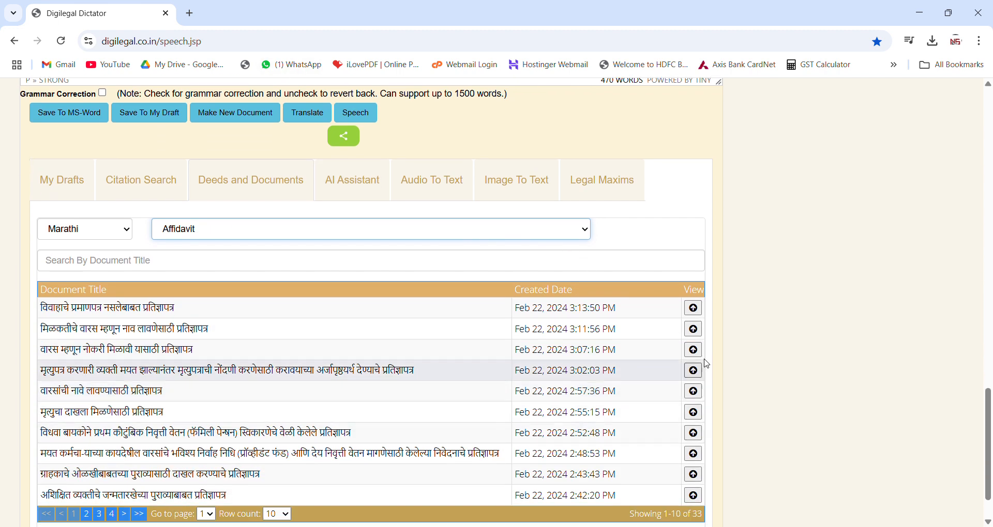
pyautogui.click(693, 329)
pyautogui.scroll(6, 412, 410)
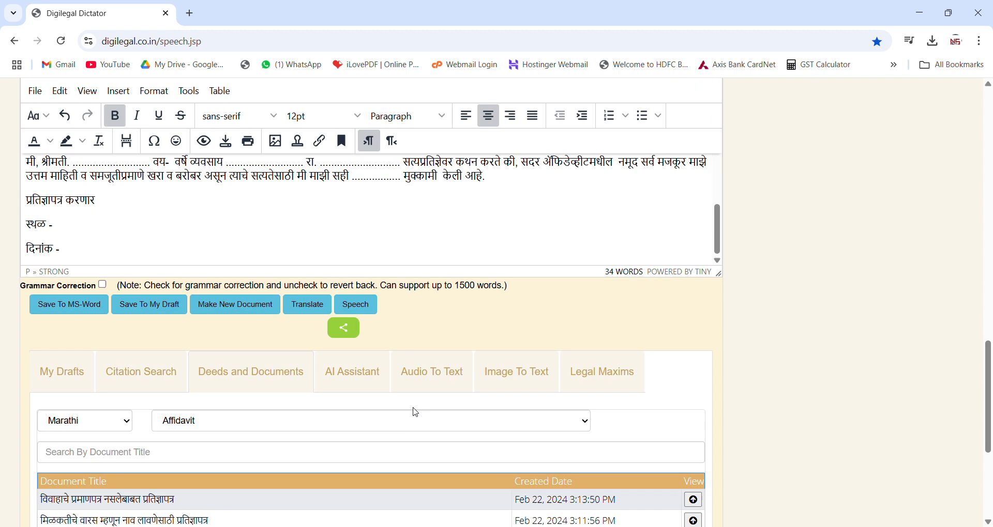
pyautogui.scroll(-3, 443, 350)
pyautogui.scroll(6, 442, 350)
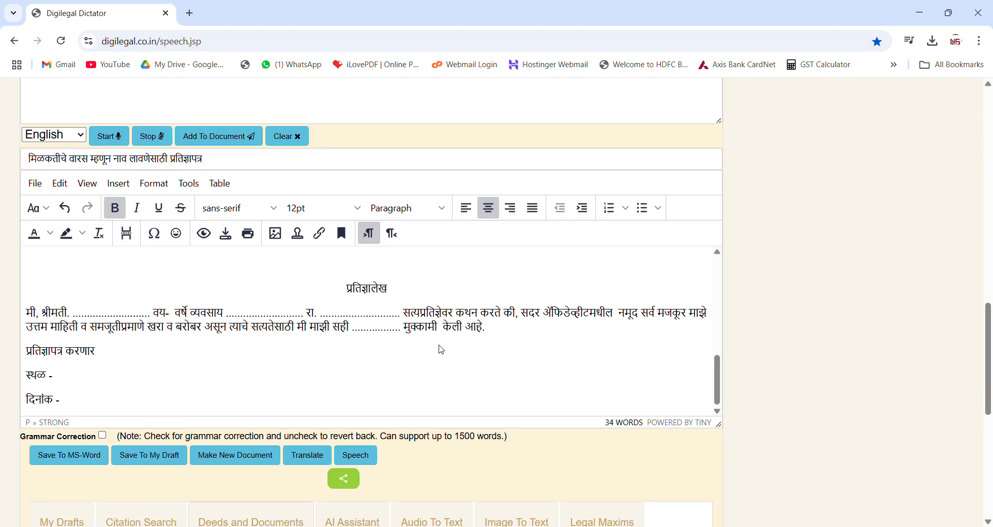
pyautogui.scroll(-3, 445, 402)
pyautogui.scroll(-7, 462, 437)
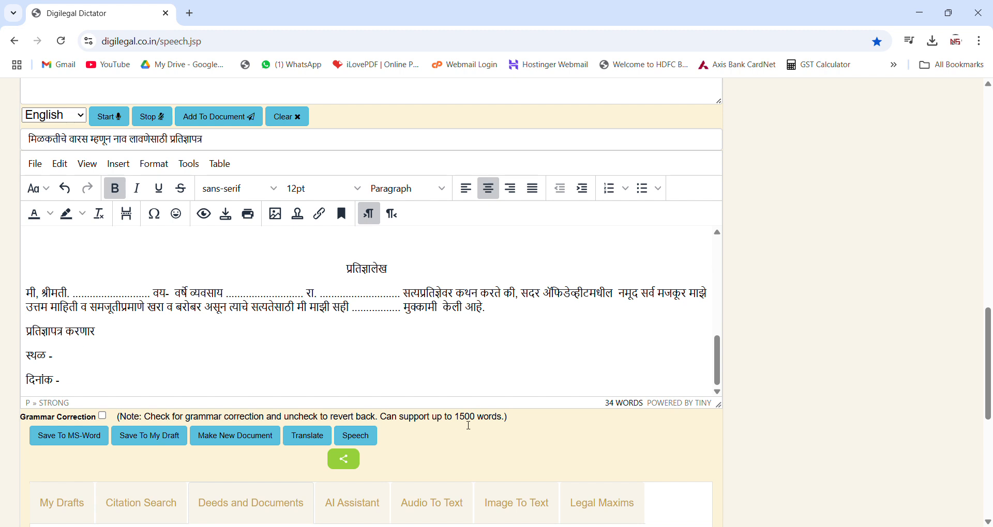
# - Ask the AI Assistant to "Draft a Non-Disclosure Agreement for a startup and an investor"
pyautogui.scroll(-1, 473, 432)
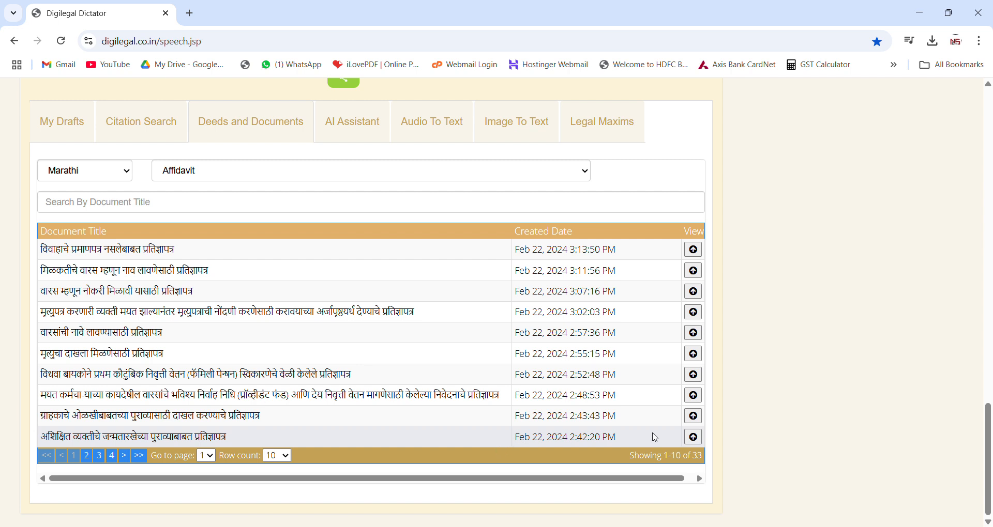
pyautogui.scroll(3, 337, 414)
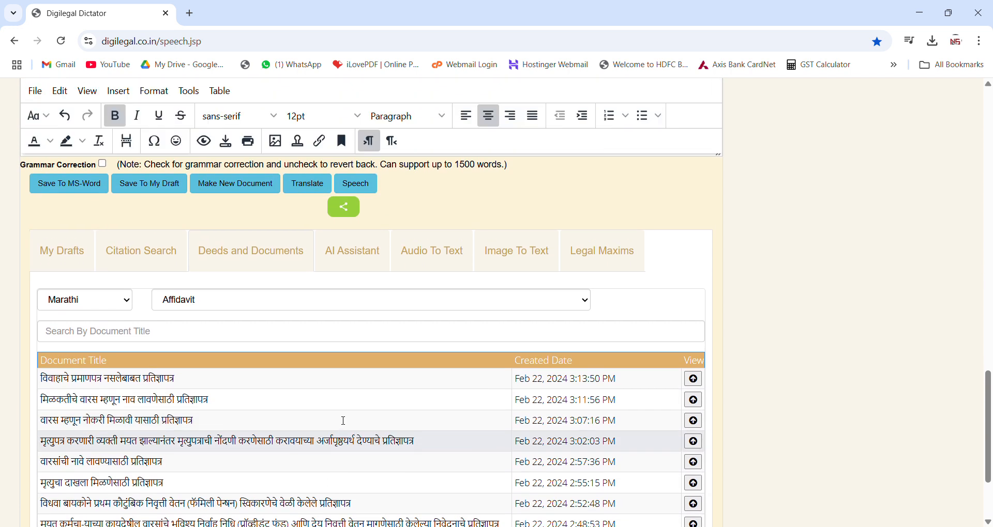
pyautogui.click(373, 256)
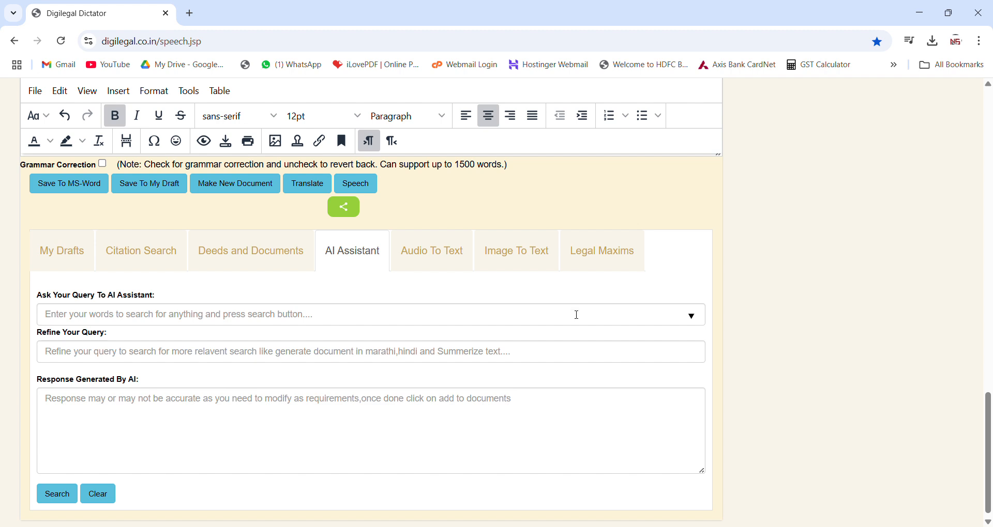
pyautogui.click(69, 326)
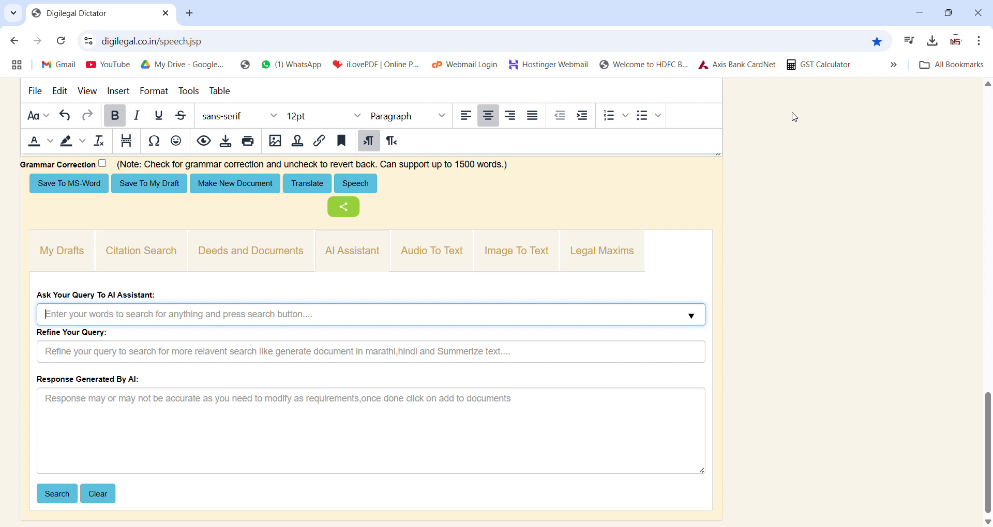
pyautogui.write('Draft a Non-Disclosure Agreement for a startup and an investor')
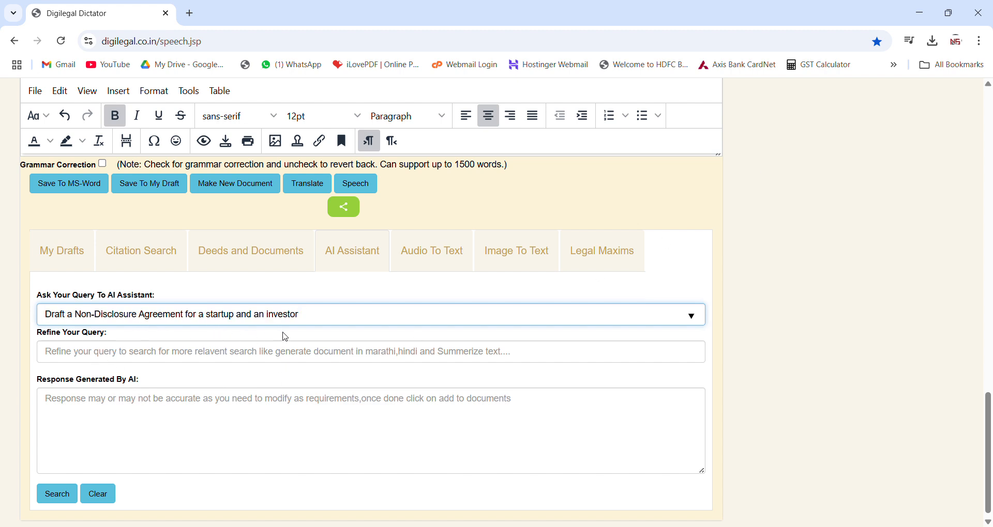
pyautogui.click(66, 496)
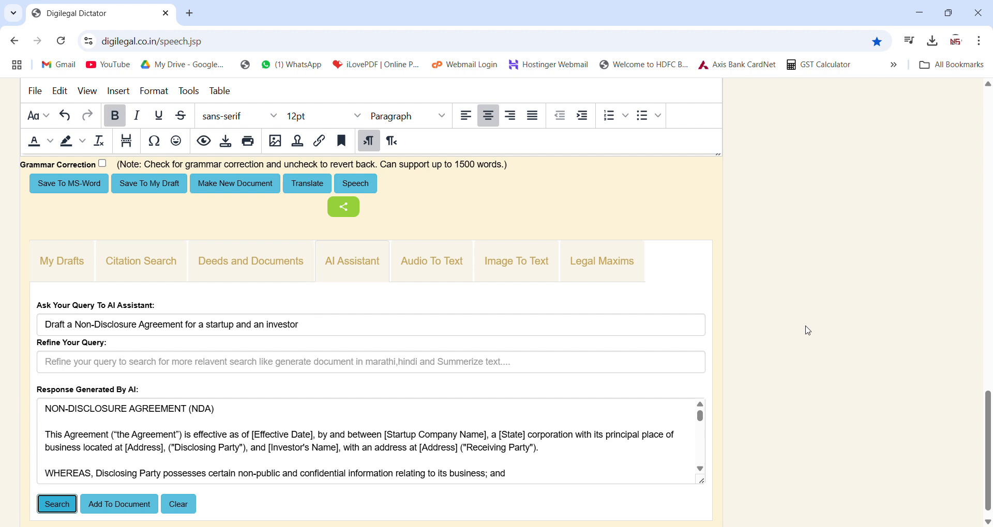
# - Look through the AI-generated non-disclosure agreement and add it to the document in the editor
pyautogui.scroll(-1, 805, 370)
pyautogui.scroll(-1, 273, 442)
pyautogui.scroll(-3, 273, 442)
pyautogui.scroll(2, 274, 440)
pyautogui.scroll(-2, 274, 437)
pyautogui.scroll(-10, 274, 437)
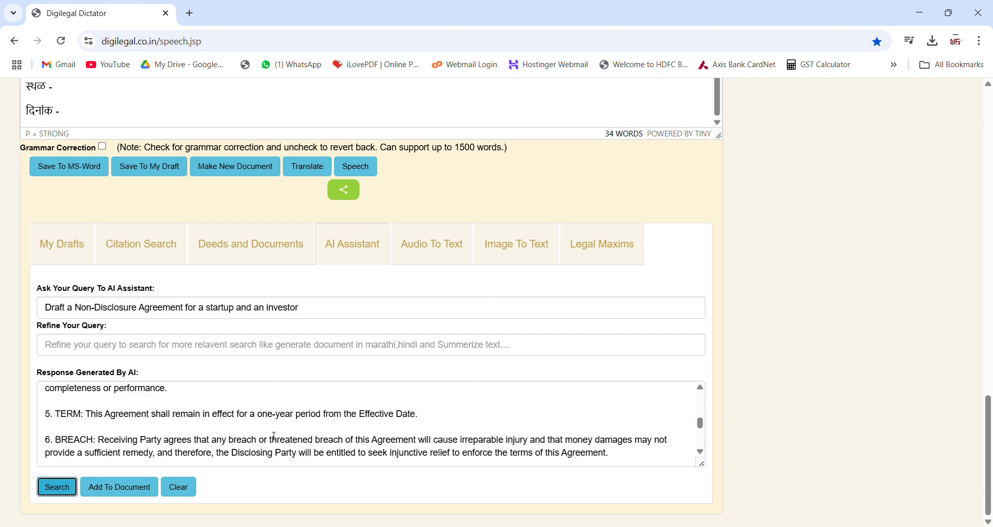
pyautogui.click(129, 486)
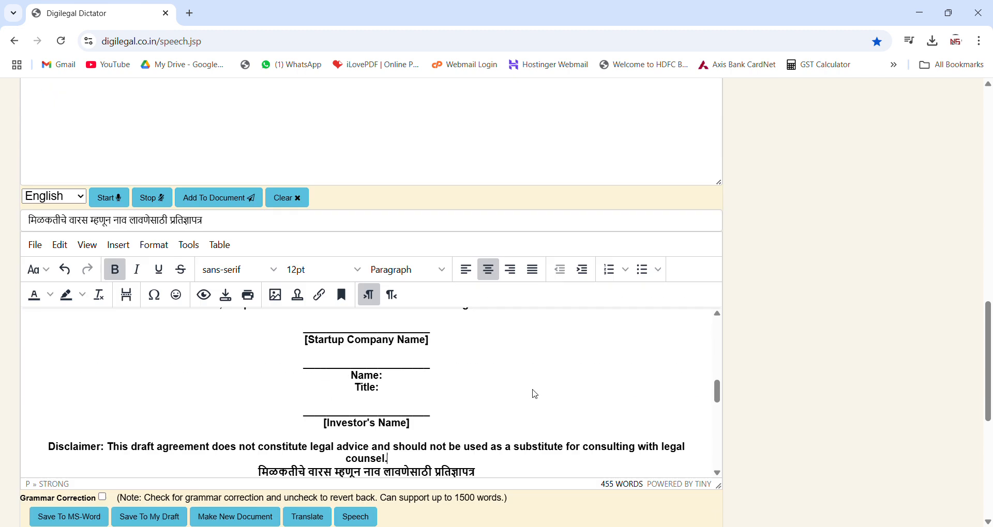
# - Examine the inserted agreement's governing law clause, signature blocks and disclaimer, and the Marathi affidavit below them
pyautogui.scroll(-2, 442, 399)
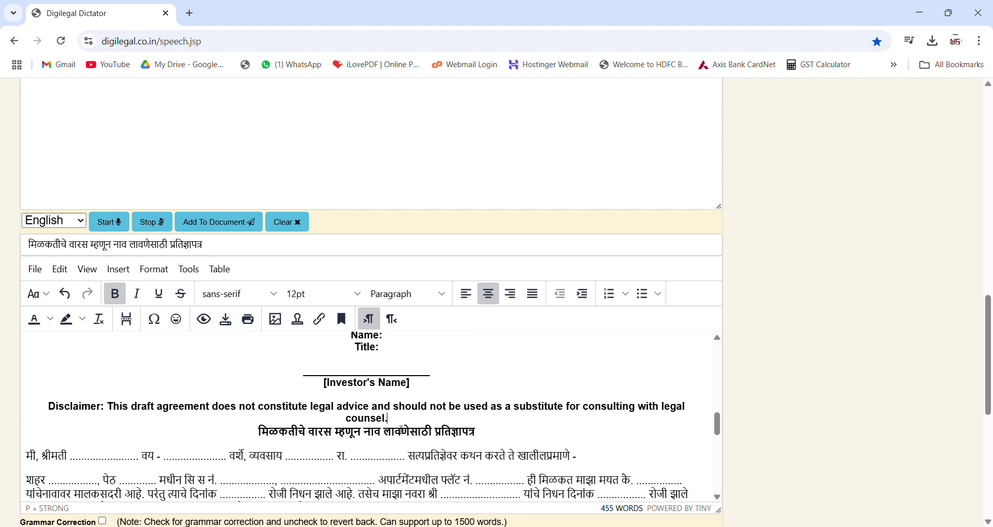
pyautogui.scroll(-4, 471, 439)
pyautogui.scroll(4, 472, 441)
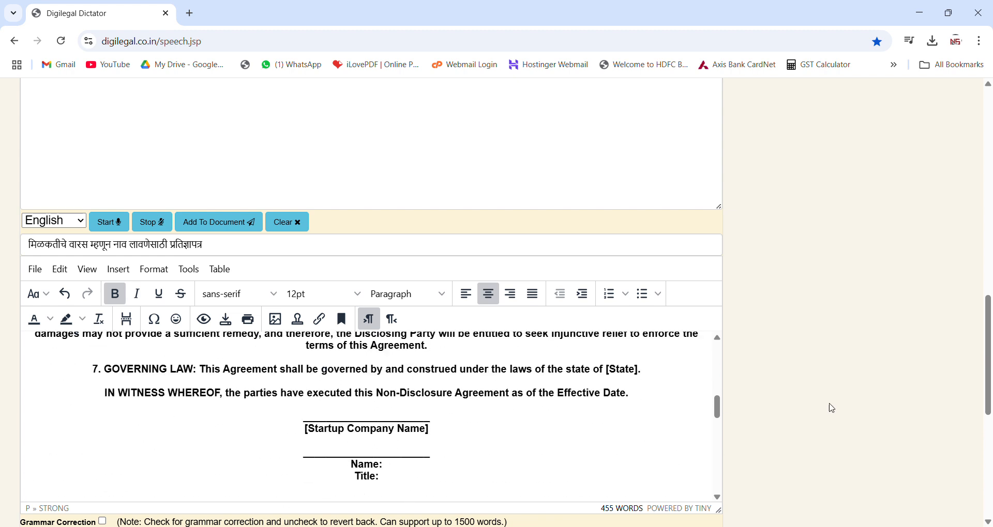
pyautogui.scroll(-5, 931, 407)
pyautogui.scroll(4, 824, 390)
pyautogui.scroll(-2, 756, 366)
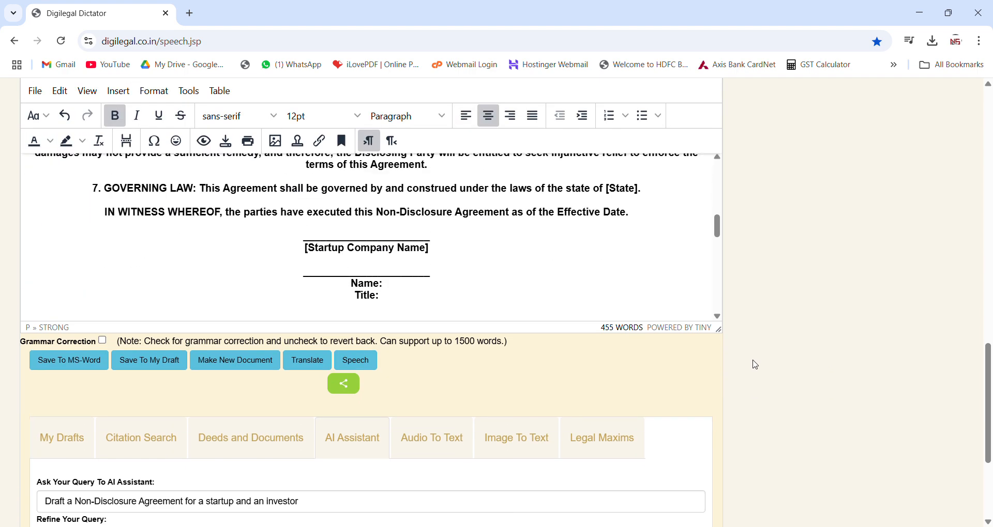
# - Look back over the inserted agreement's term, breach and governing law clauses and the AI Assistant's response
pyautogui.scroll(1, 754, 362)
pyautogui.scroll(1, 544, 330)
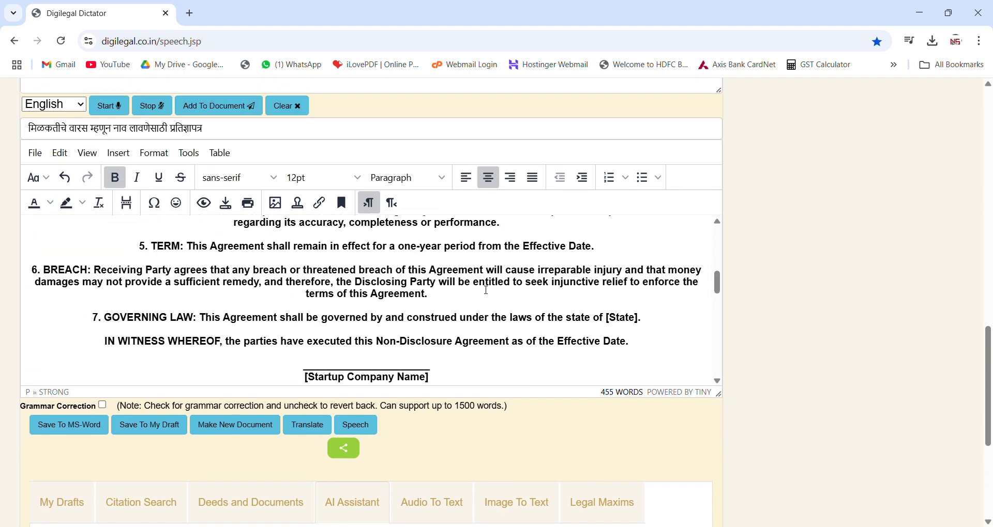
pyautogui.scroll(-8, 488, 291)
pyautogui.scroll(-4, 486, 302)
pyautogui.scroll(2, 498, 309)
pyautogui.scroll(6, 501, 308)
pyautogui.scroll(-1, 926, 276)
pyautogui.scroll(5, 929, 278)
pyautogui.scroll(1, 928, 276)
pyautogui.scroll(-6, 929, 279)
pyautogui.scroll(-4, 929, 284)
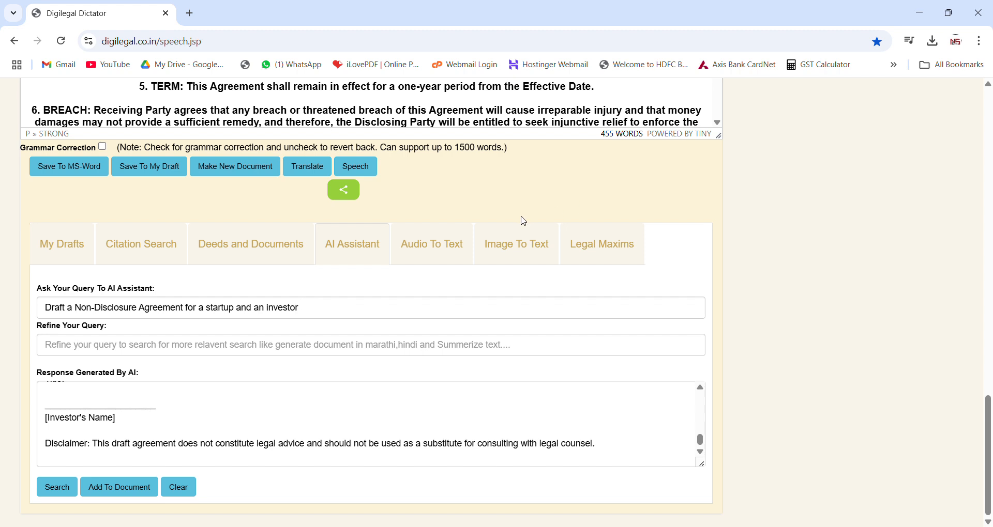
# - View the Audio To Text and Image To Text tools with their file upload options and response areas
pyautogui.click(453, 252)
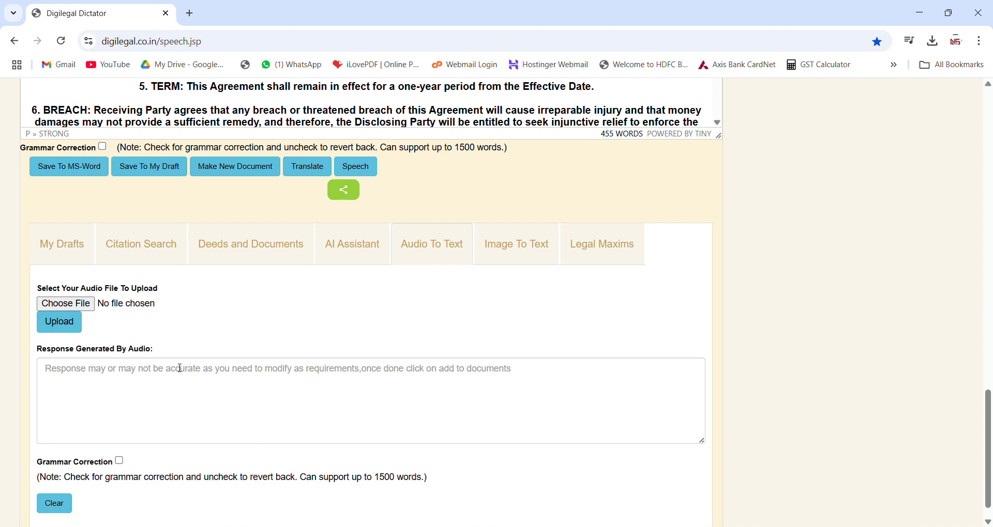
pyautogui.scroll(-1, 207, 385)
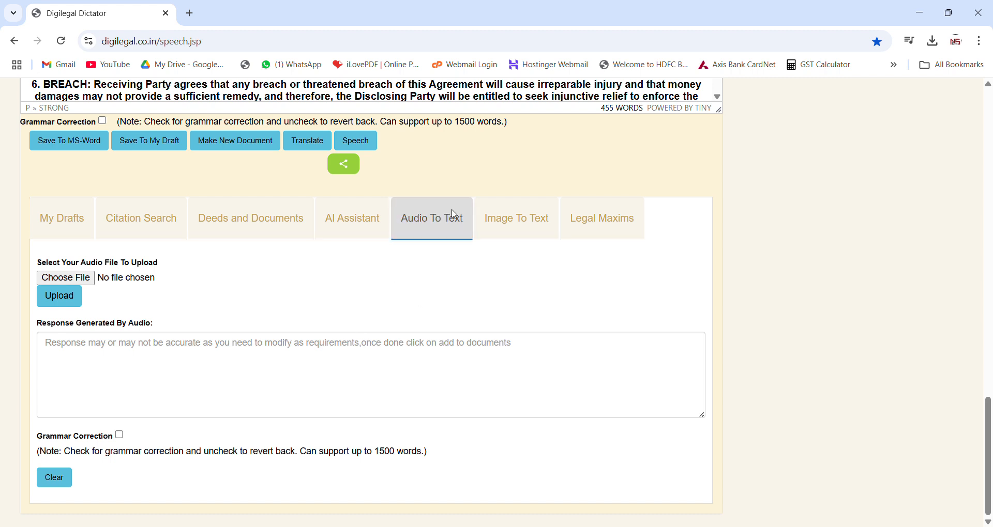
pyautogui.click(523, 216)
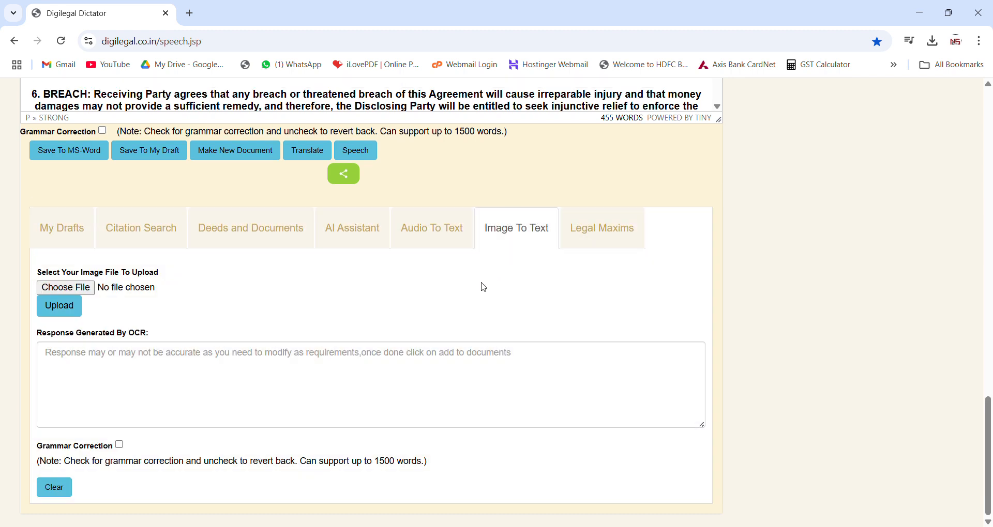
pyautogui.click(75, 295)
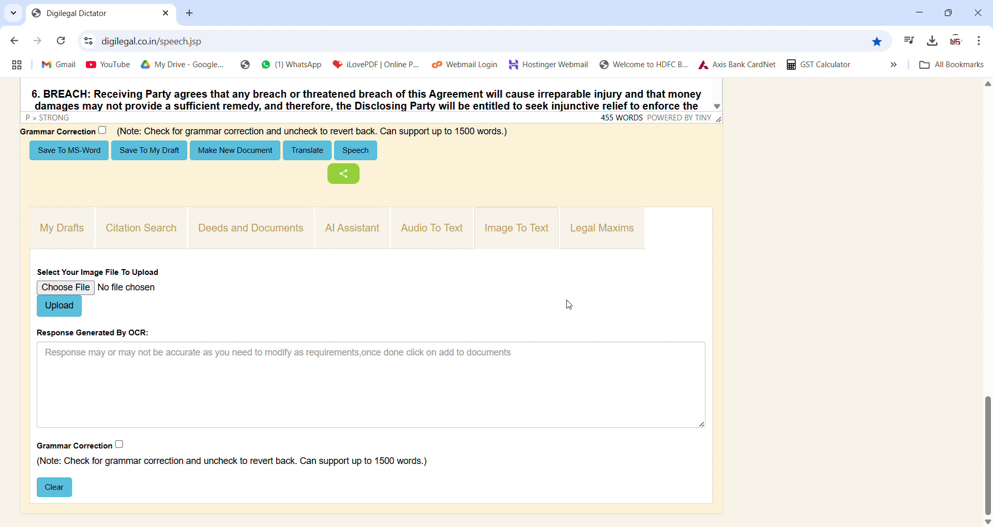
pyautogui.click(538, 241)
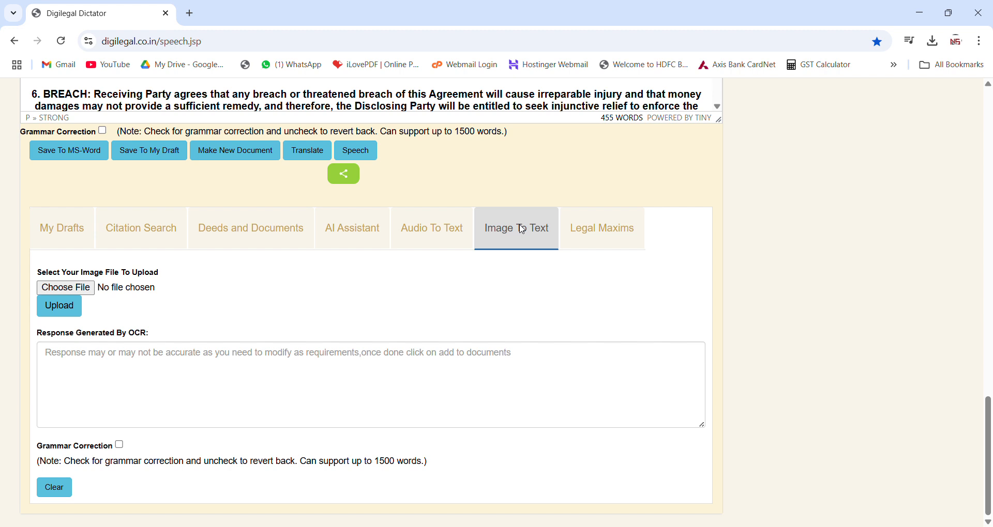
# - Open the Legal Maxims reference and look through its index and the maxims under letter A on page 2
pyautogui.click(599, 242)
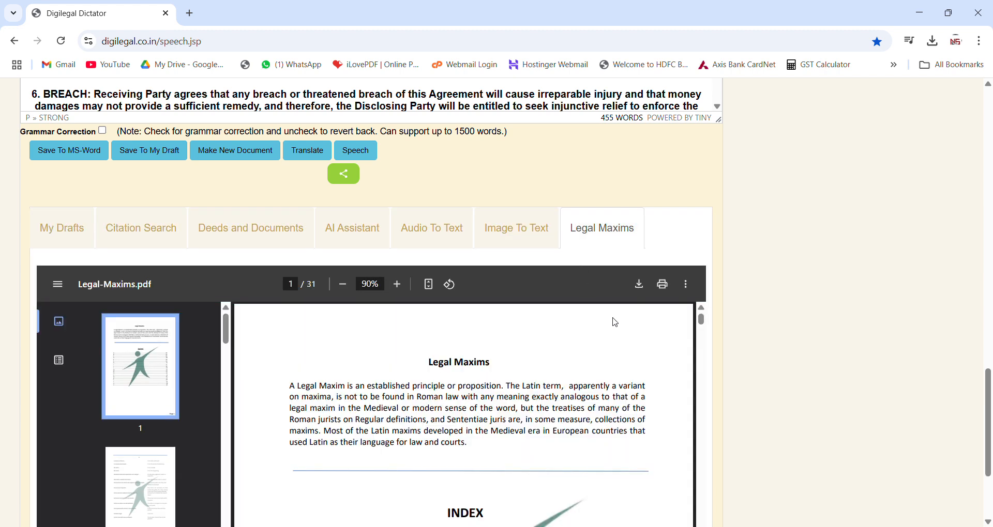
pyautogui.scroll(-1, 796, 253)
pyautogui.scroll(-1, 798, 257)
pyautogui.scroll(-10, 372, 449)
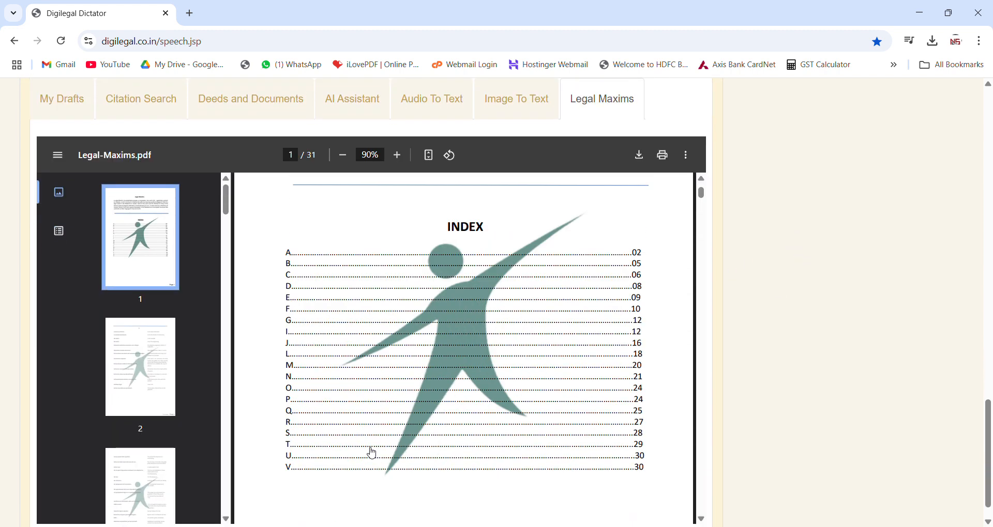
pyautogui.scroll(3, 380, 454)
pyautogui.scroll(-2, 408, 452)
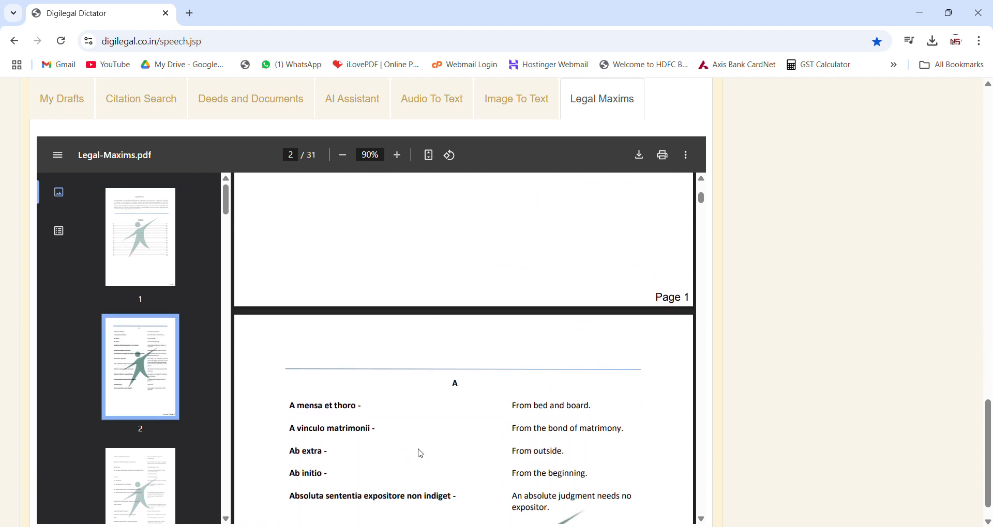
pyautogui.scroll(-1, 796, 341)
pyautogui.scroll(-1, 796, 341)
pyautogui.scroll(-5, 349, 362)
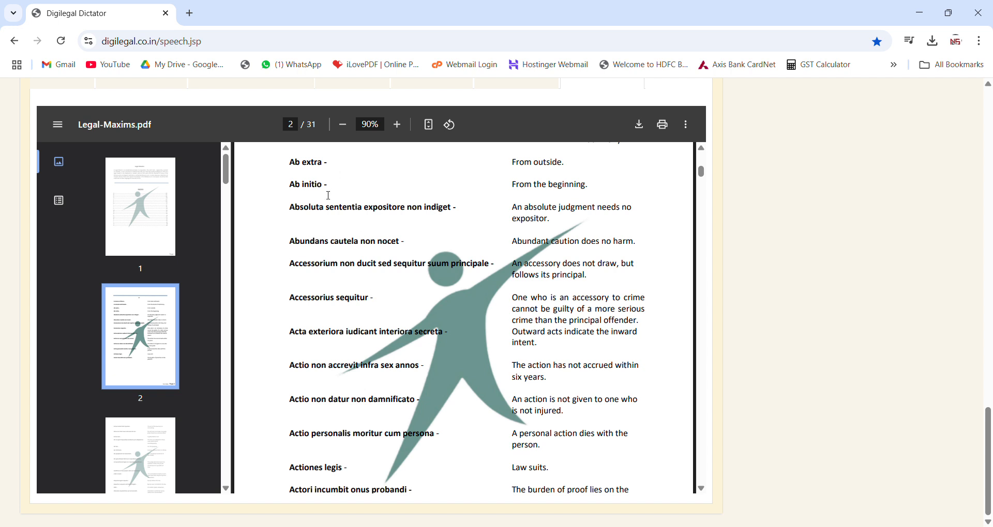
# - Try to copy the maxim "Absoluta sententia expositore non indiget" from the PDF into the dictation box
pyautogui.moveTo(457, 213); pyautogui.dragTo(246, 215)
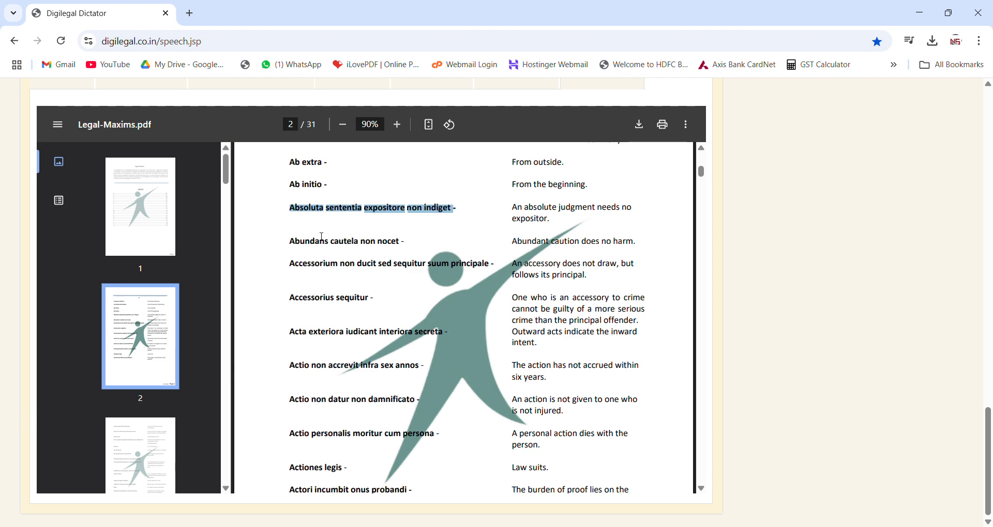
pyautogui.scroll(12, 670, 180)
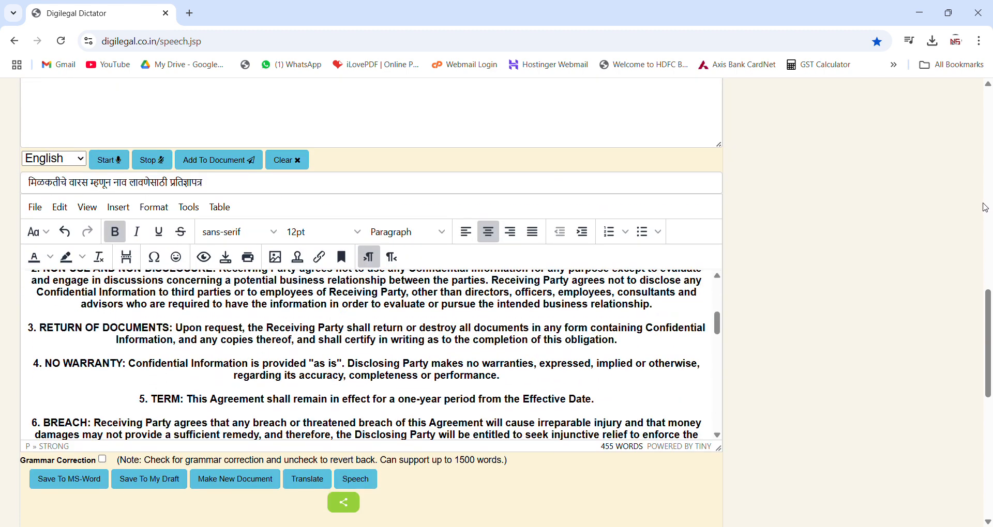
pyautogui.scroll(8, 670, 179)
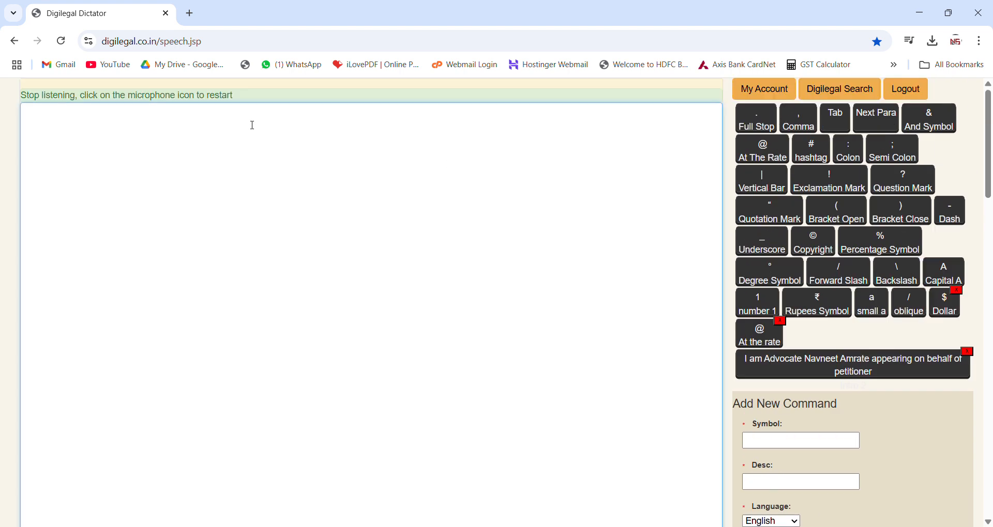
pyautogui.hotkey('ctrl', 'v')
pyautogui.scroll(-1, 252, 125)
pyautogui.scroll(3, 282, 164)
pyautogui.scroll(-3, 341, 279)
pyautogui.scroll(-1, 832, 407)
pyautogui.scroll(3, 817, 394)
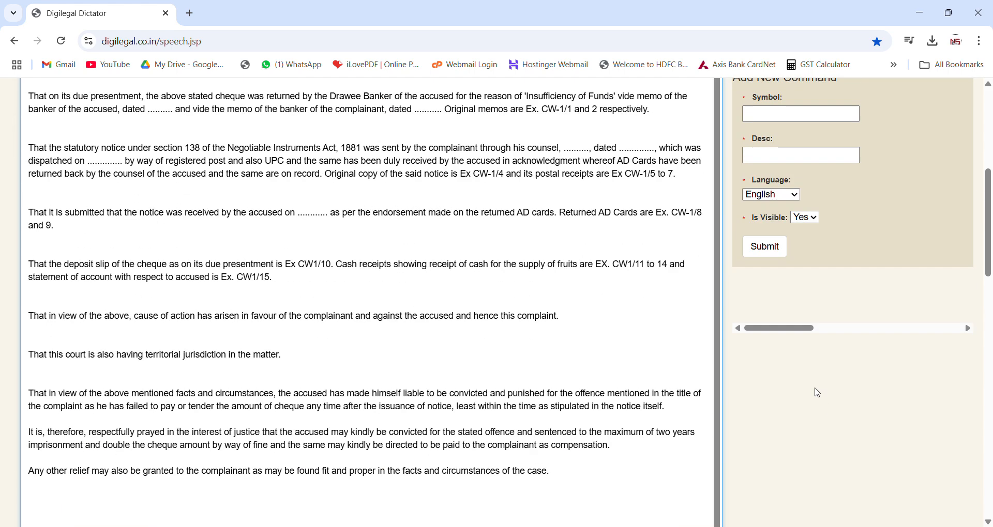
# - Clear the dictation box and start a new document
pyautogui.scroll(-6, 816, 397)
pyautogui.click(290, 282)
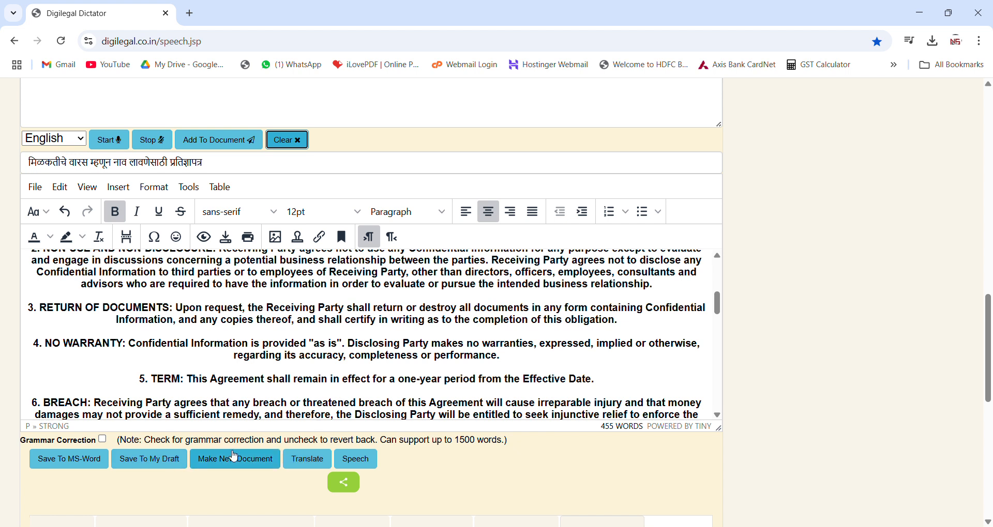
pyautogui.click(250, 458)
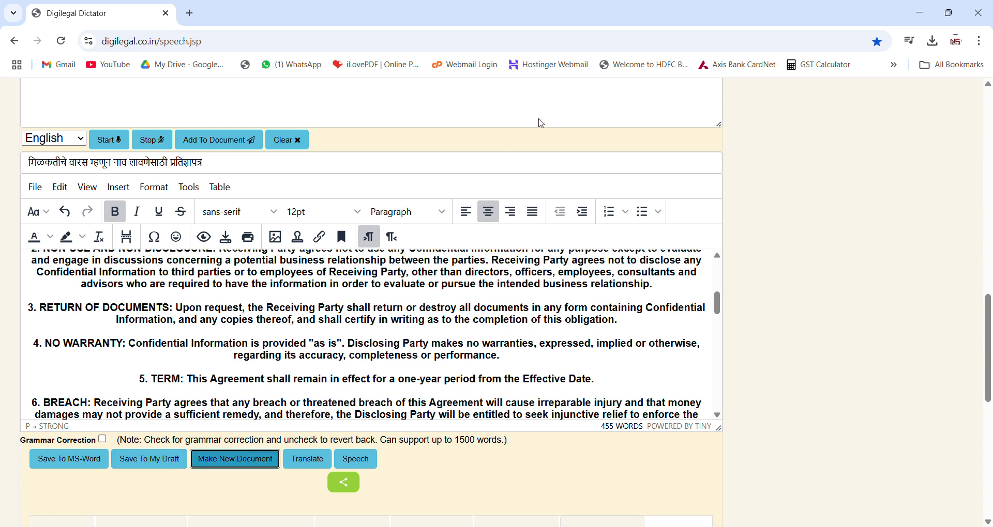
pyautogui.scroll(-3, 647, 346)
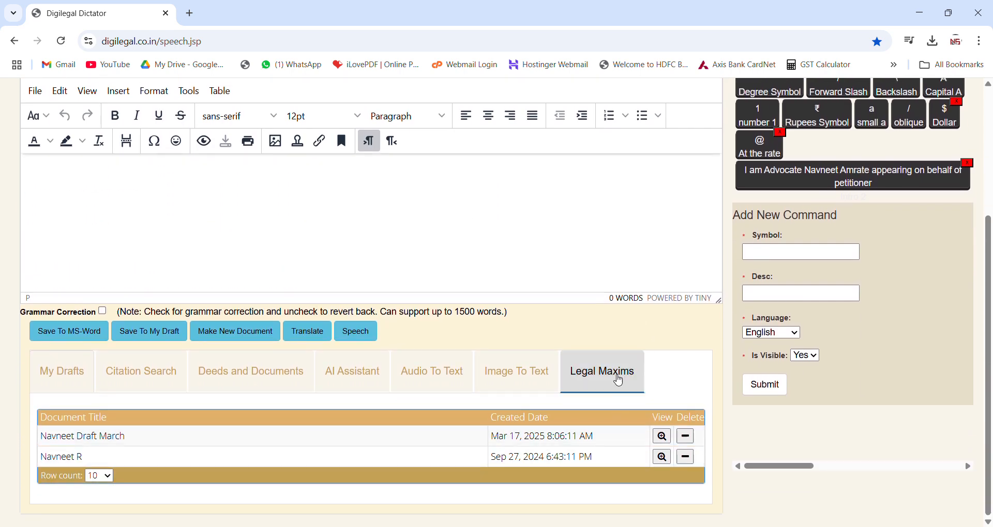
# - Reopen the Legal Maxims reference and browse to the maxims at the end of page 3
pyautogui.click(613, 385)
pyautogui.scroll(-10, 505, 403)
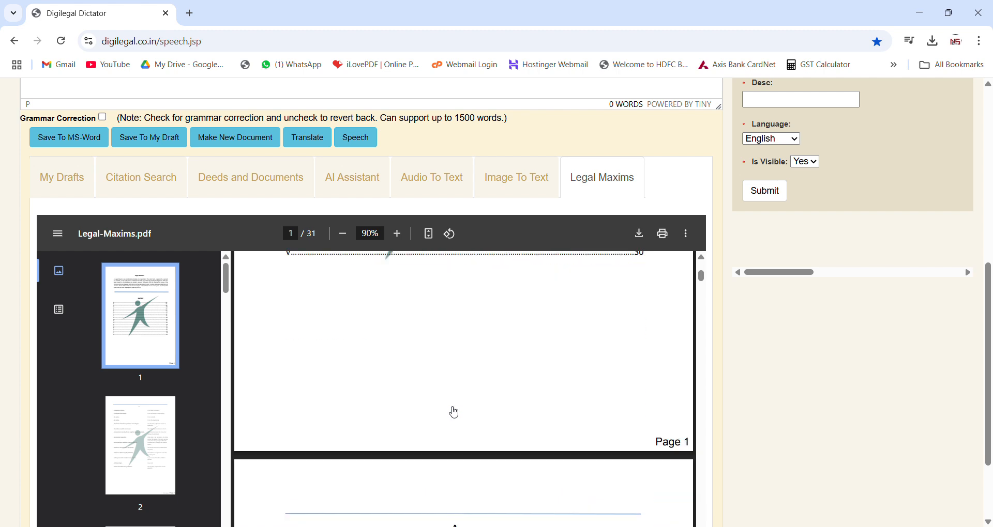
pyautogui.scroll(-8, 469, 416)
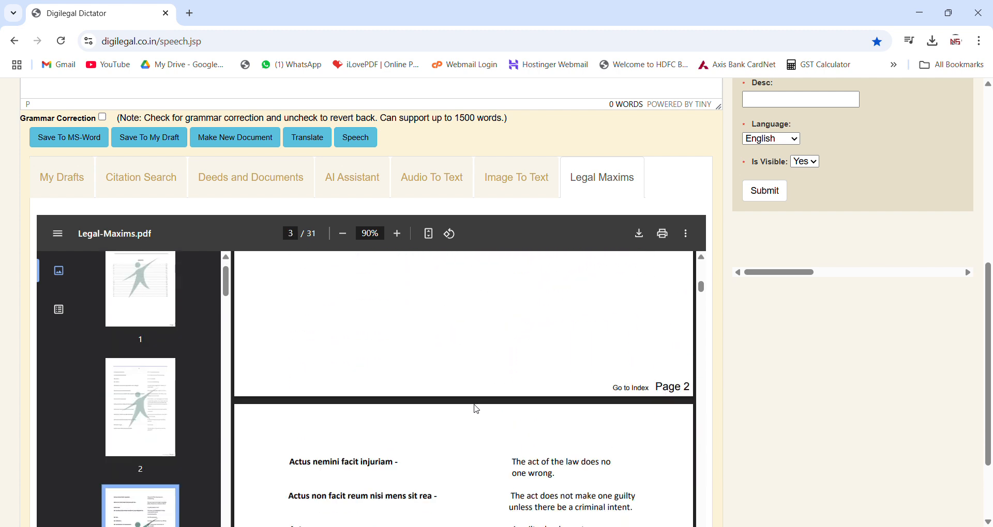
pyautogui.scroll(-5, 476, 415)
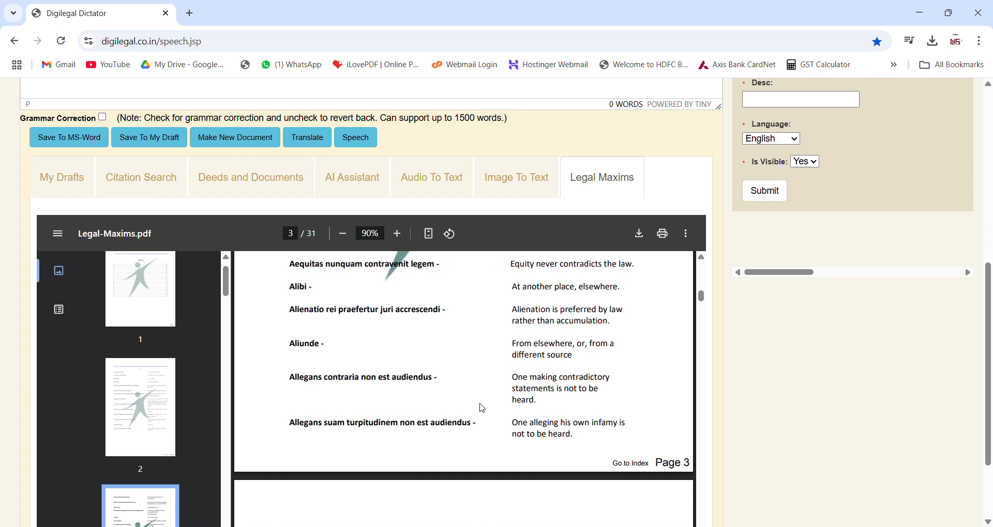
# - Try to copy the maxim "Allegans contraria non est audiendus" from page 3 into the dictation box
pyautogui.moveTo(437, 386); pyautogui.dragTo(292, 384)
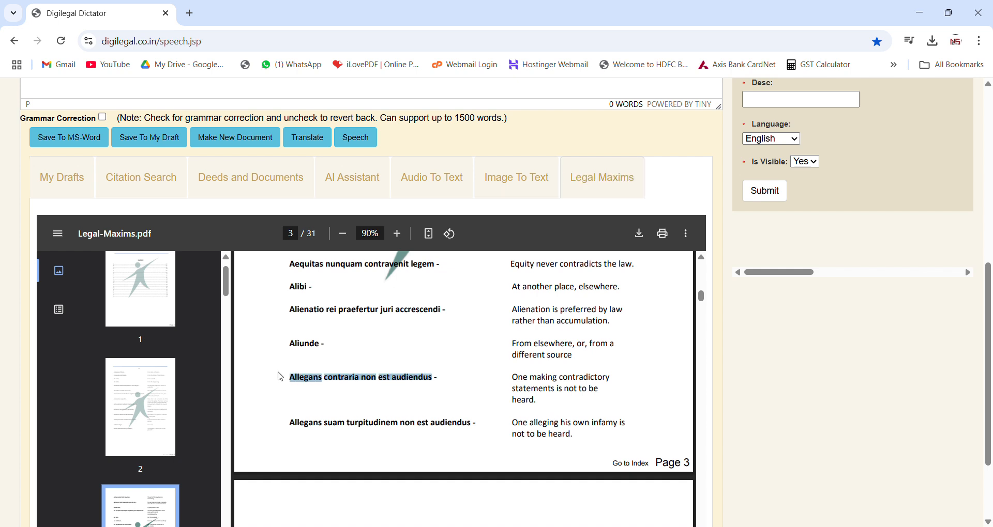
pyautogui.scroll(-1, 677, 278)
pyautogui.scroll(8, 683, 258)
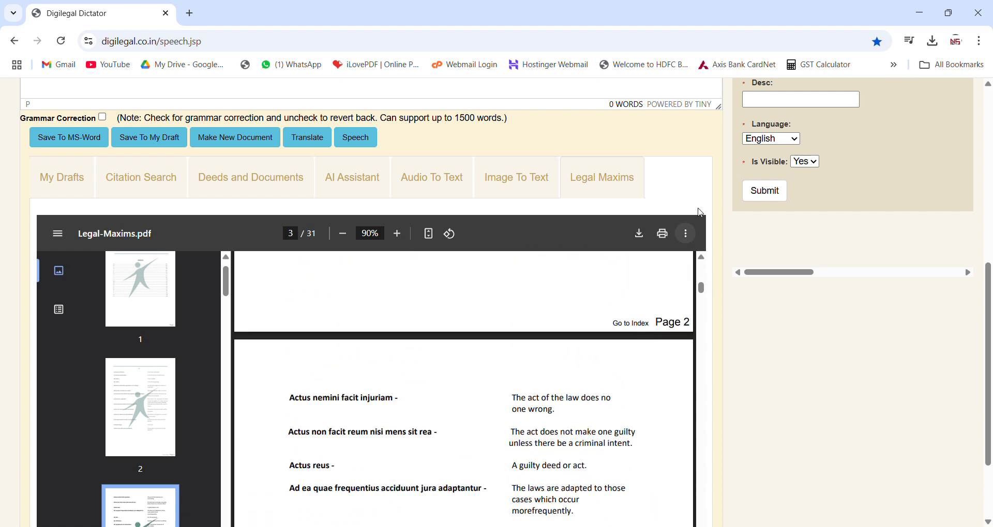
pyautogui.scroll(7, 718, 140)
pyautogui.click(440, 133)
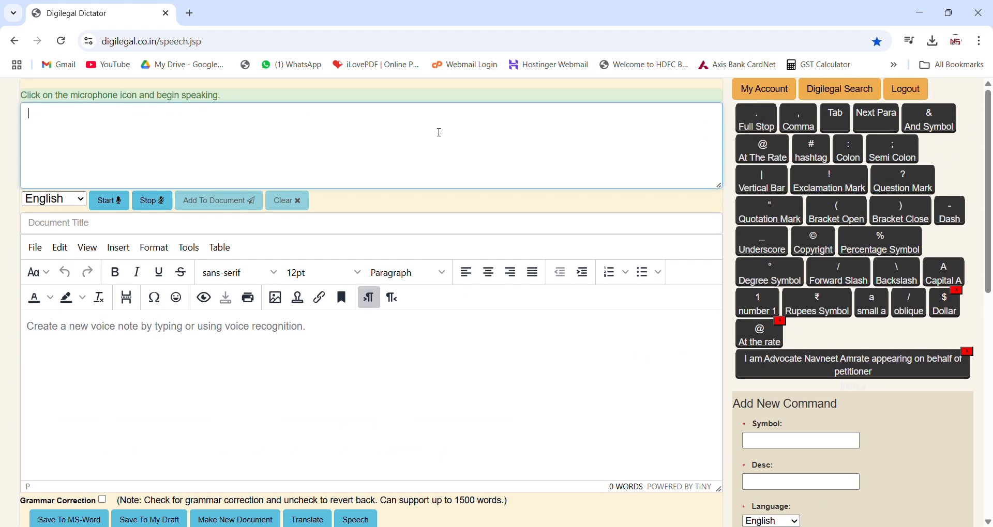
pyautogui.hotkey('ctrl', 'v')
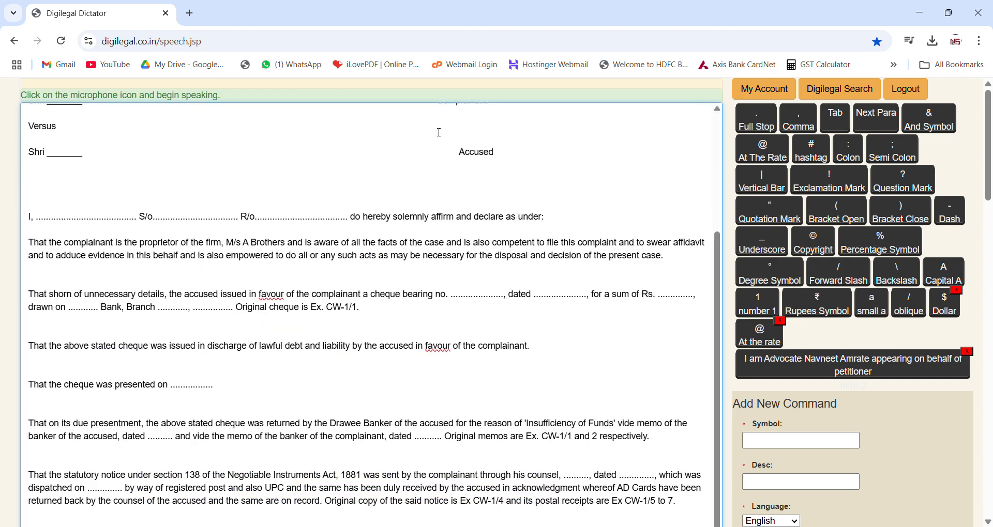
# - Look over the pasted cheque complaint affidavit in the dictation box down to its verification and closing note
pyautogui.scroll(-8, 486, 435)
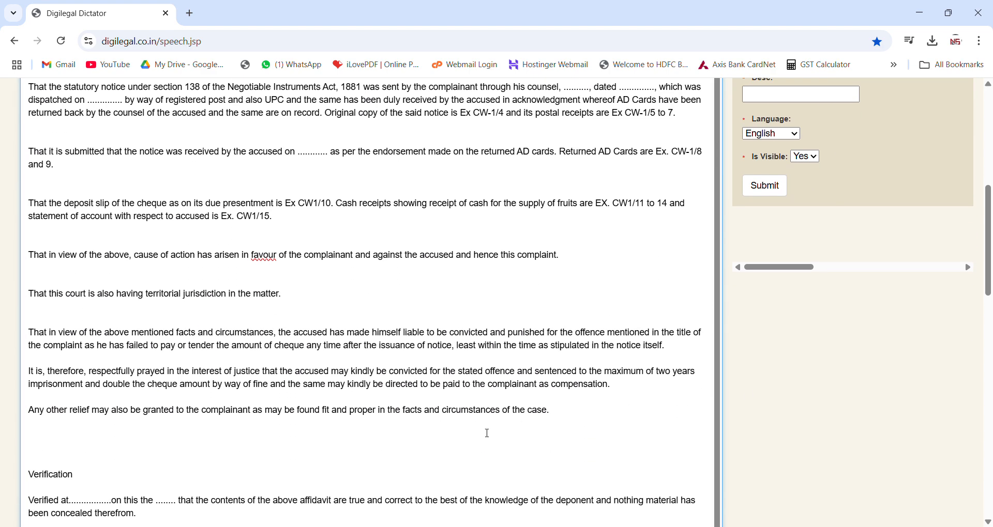
pyautogui.scroll(1, 486, 438)
pyautogui.scroll(-5, 763, 430)
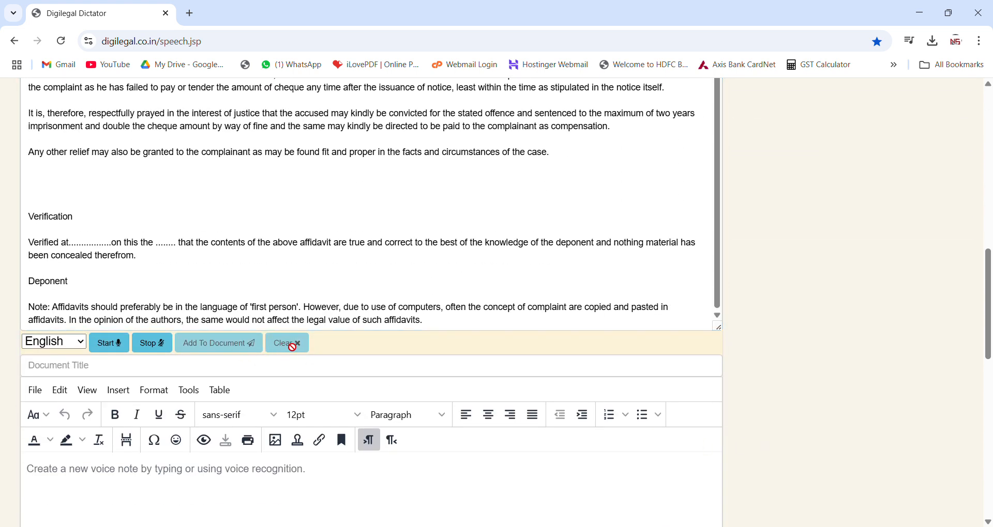
pyautogui.scroll(10, 508, 333)
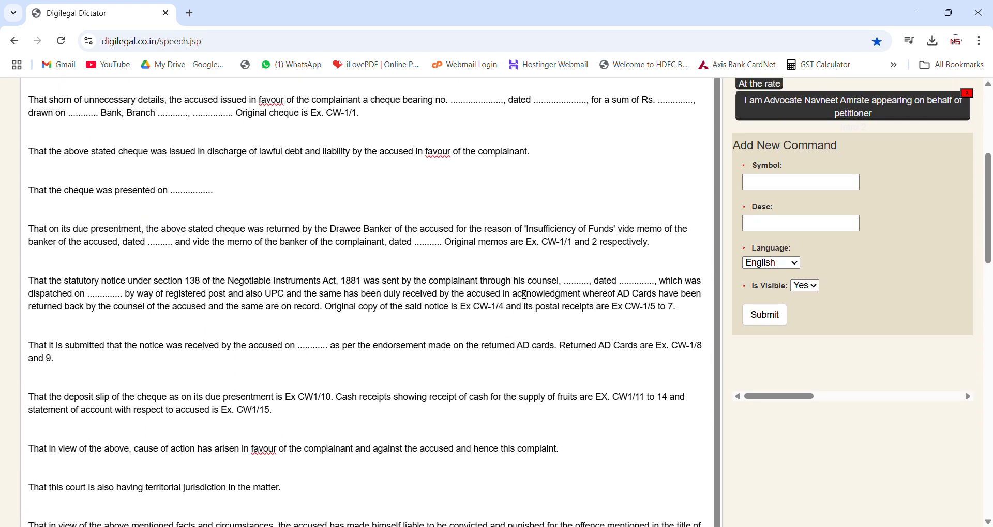
pyautogui.scroll(-10, 525, 296)
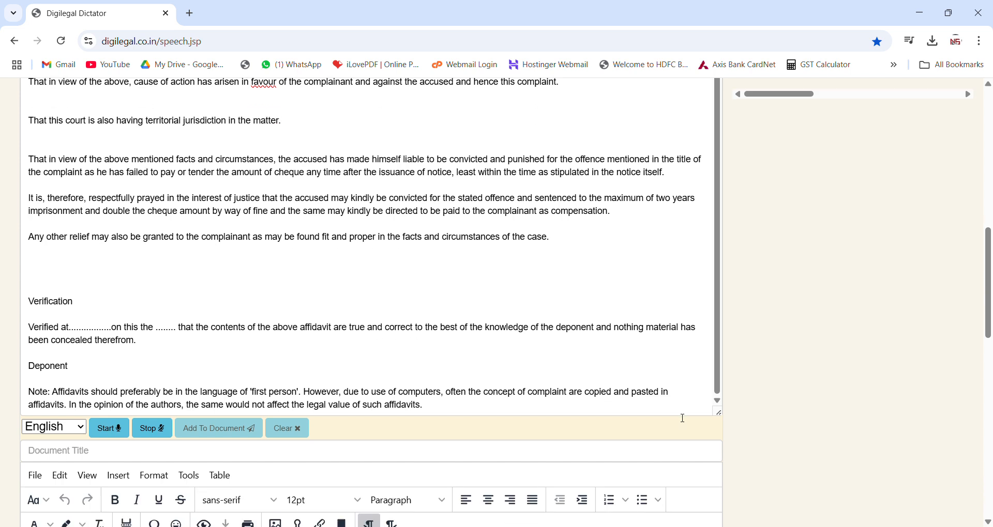
pyautogui.scroll(-10, 683, 419)
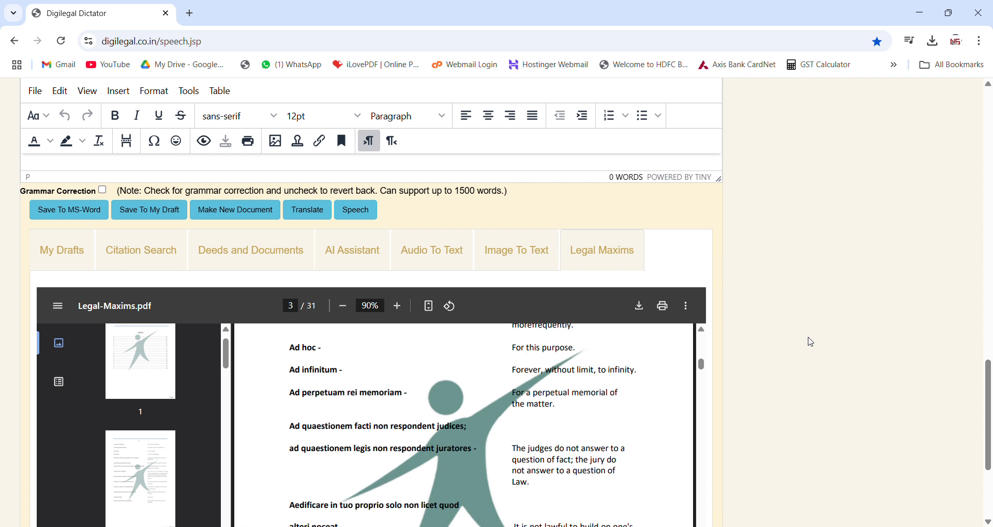
pyautogui.scroll(6, 974, 269)
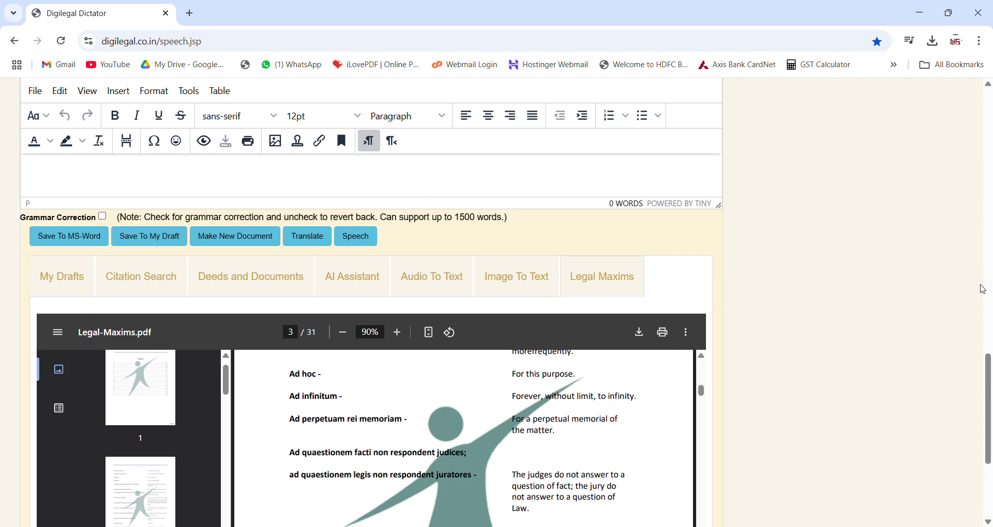
pyautogui.scroll(-7, 977, 299)
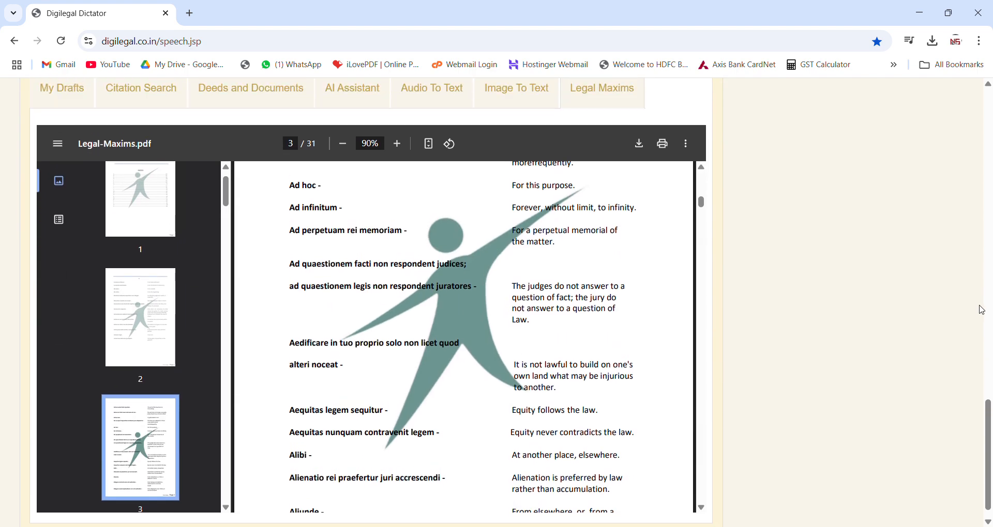
pyautogui.scroll(5, 980, 308)
pyautogui.scroll(-2, 981, 311)
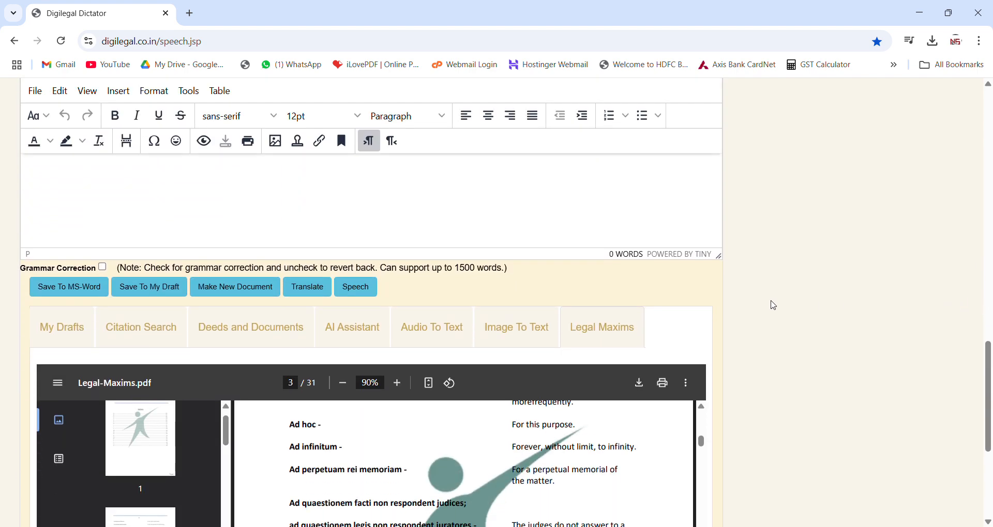
pyautogui.click(70, 333)
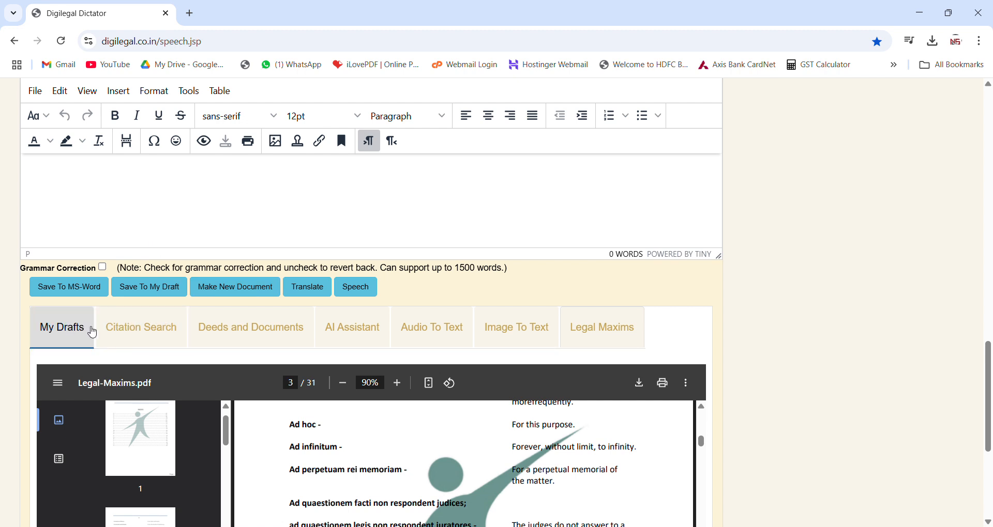
pyautogui.scroll(2, 523, 330)
pyautogui.scroll(4, 523, 331)
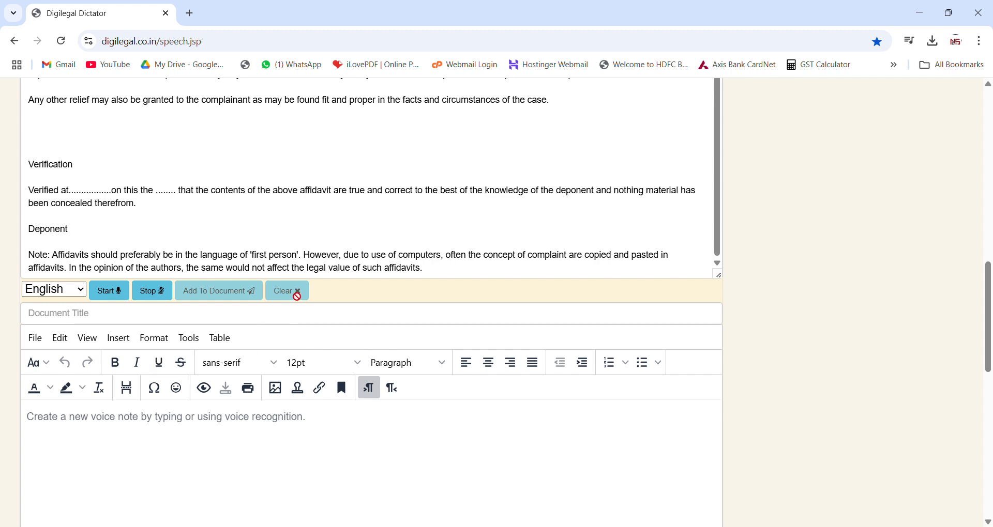
# - Review the pasted affidavit in the dictation box from its closing note back up to the heading and opening declarations
pyautogui.scroll(6, 448, 305)
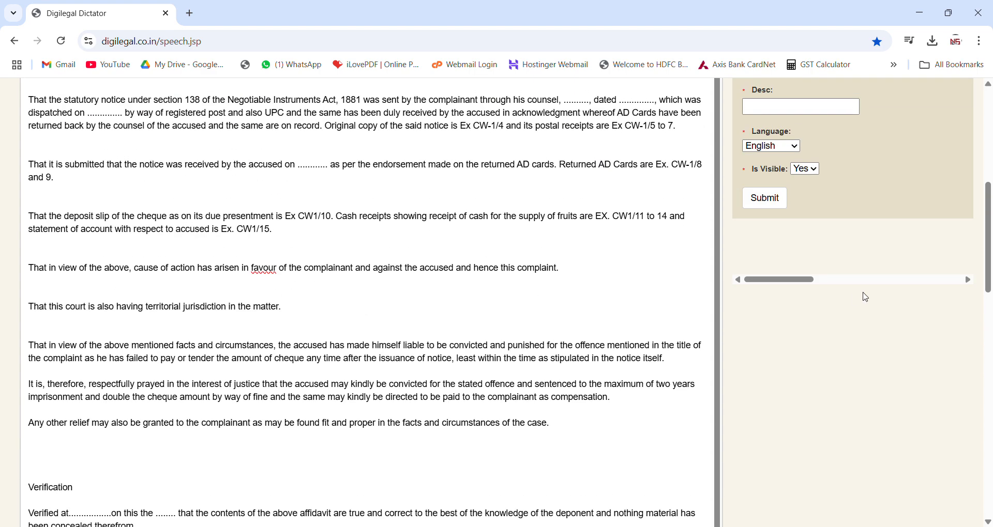
pyautogui.scroll(7, 866, 297)
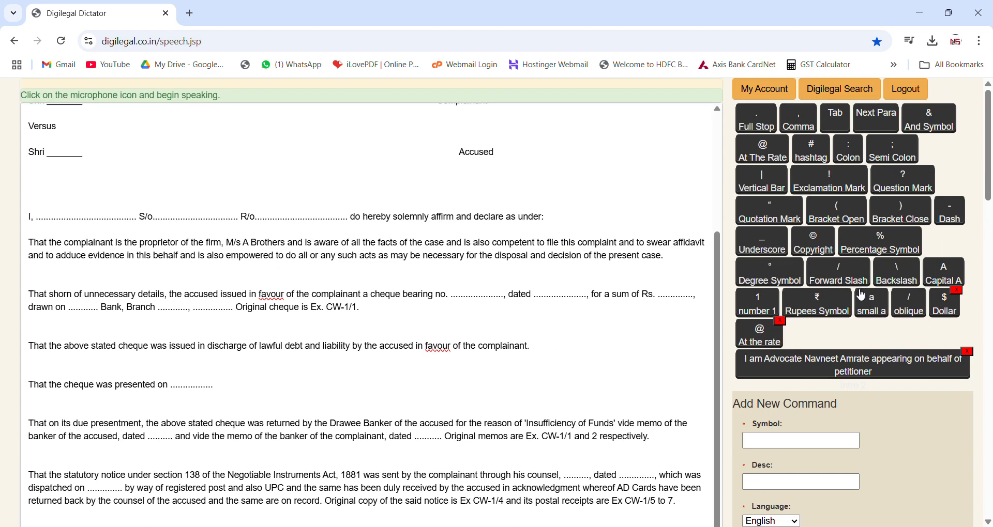
pyautogui.scroll(-2, 856, 292)
pyautogui.scroll(2, 929, 370)
pyautogui.scroll(4, 603, 352)
pyautogui.scroll(-3, 600, 344)
pyautogui.scroll(2, 614, 308)
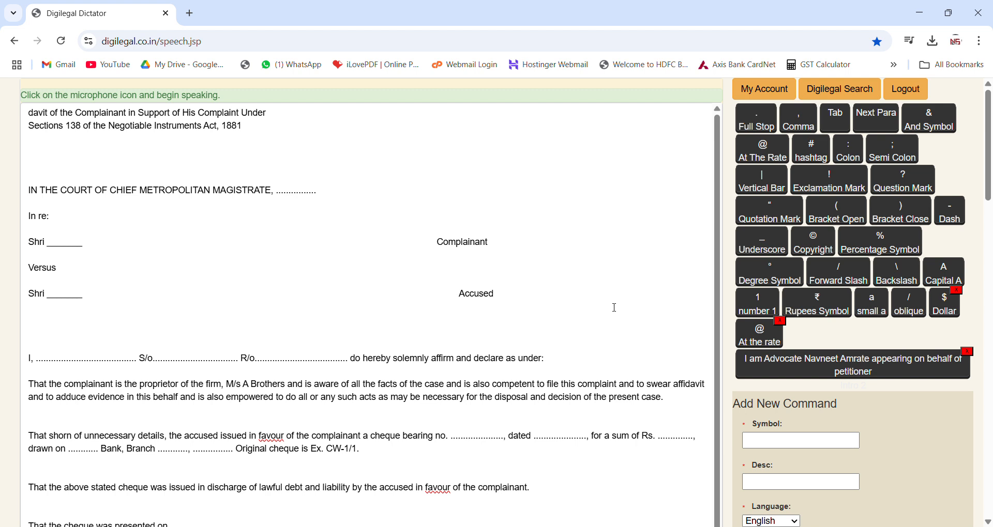
pyautogui.scroll(-3, 319, 219)
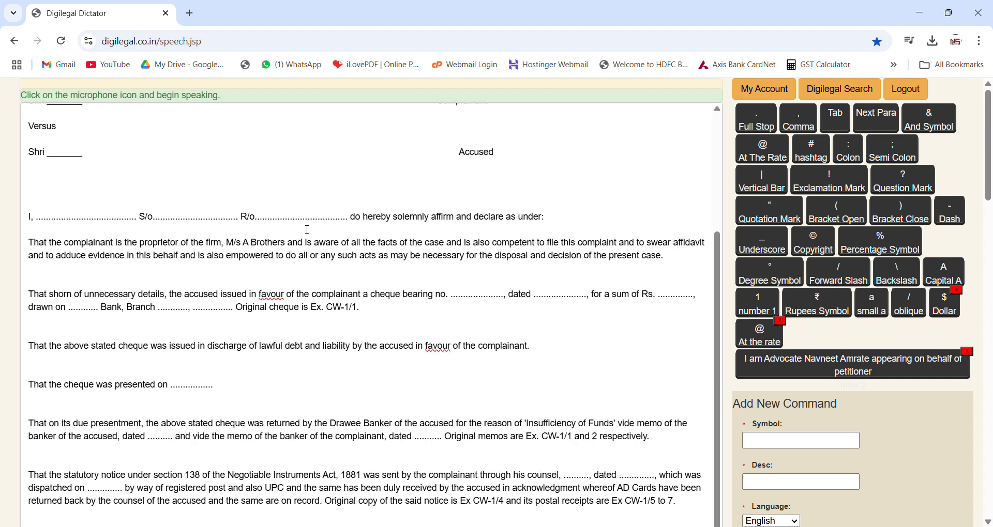
# - Reload the Dictator page to empty the dictation box and dismiss the server error
pyautogui.click(61, 48)
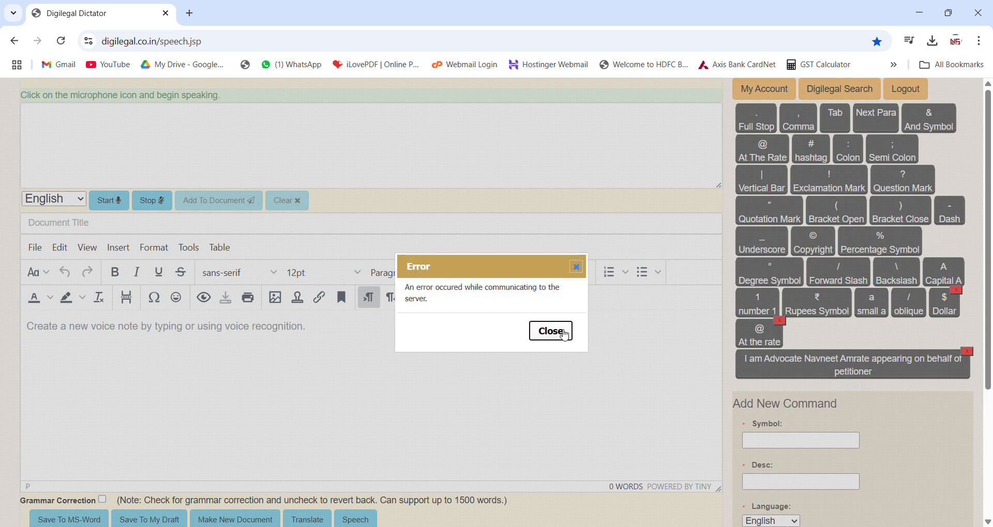
pyautogui.click(564, 335)
pyautogui.scroll(-1, 977, 395)
pyautogui.scroll(1, 977, 396)
# - Enter a new command's symbol as "I am Advocate", the advocate's full name, and "Practicing in Bombay High Court"
pyautogui.scroll(-1, 929, 405)
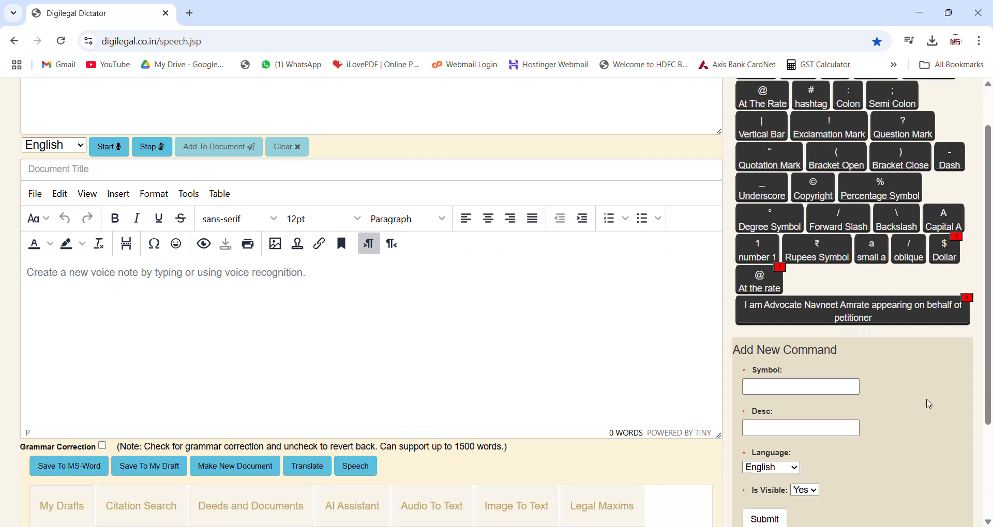
pyautogui.scroll(-1, 929, 405)
pyautogui.click(802, 312)
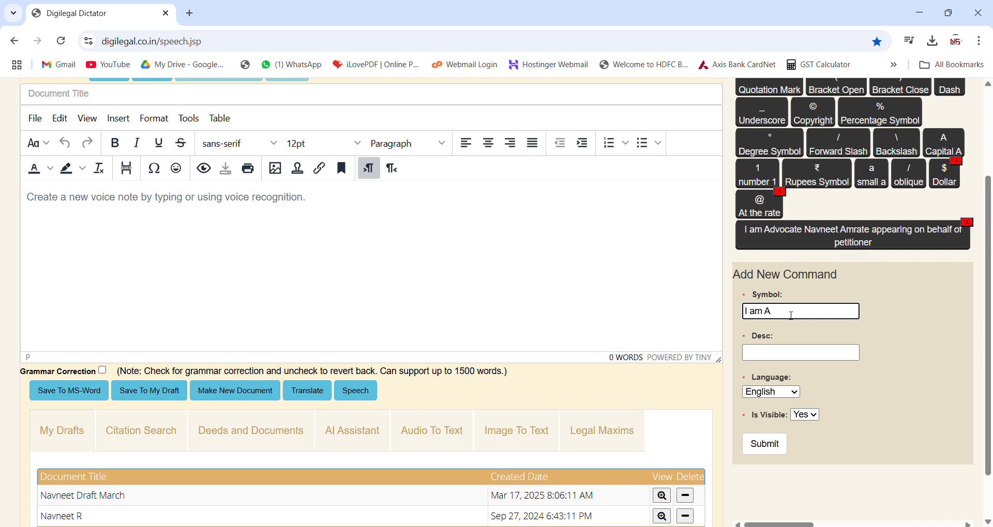
pyautogui.write('I am Avocate')
pyautogui.press('BackSpace')
pyautogui.press('BackSpace')
pyautogui.press('BackSpace')
pyautogui.write('m ')
pyautogui.write('Thakur')
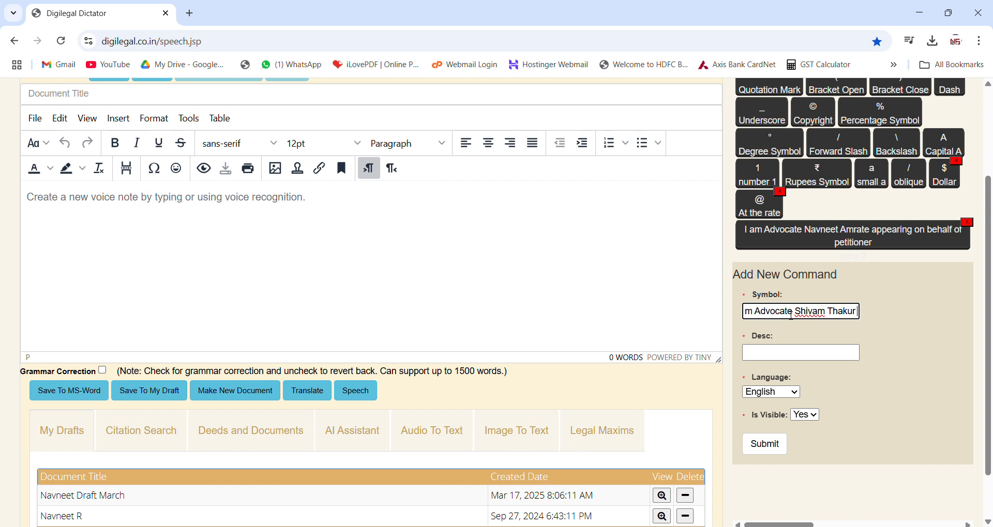
pyautogui.write(' Pract')
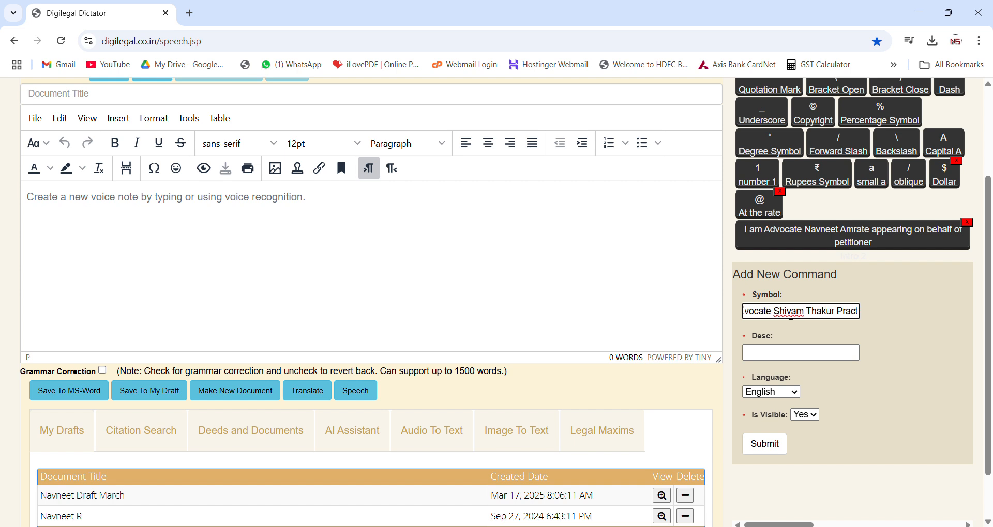
pyautogui.write('icing ')
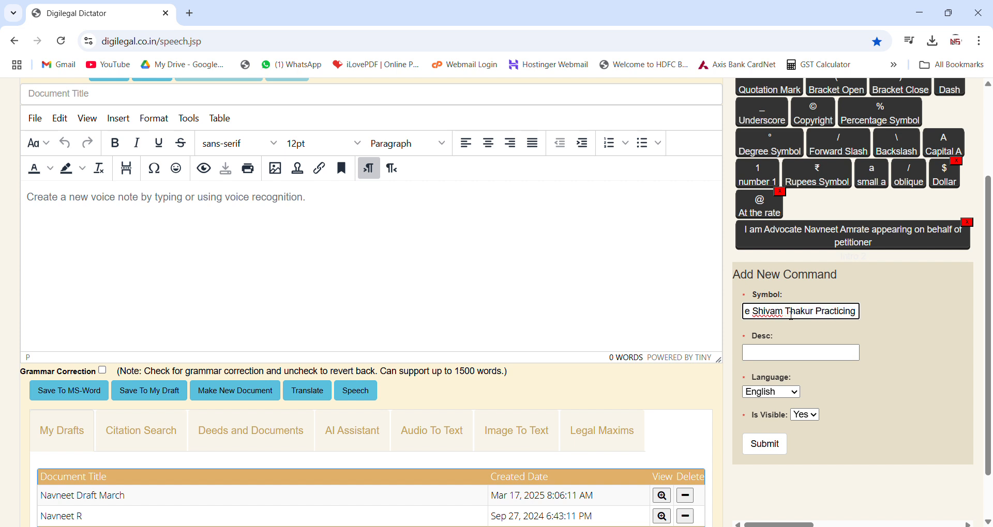
pyautogui.write('in')
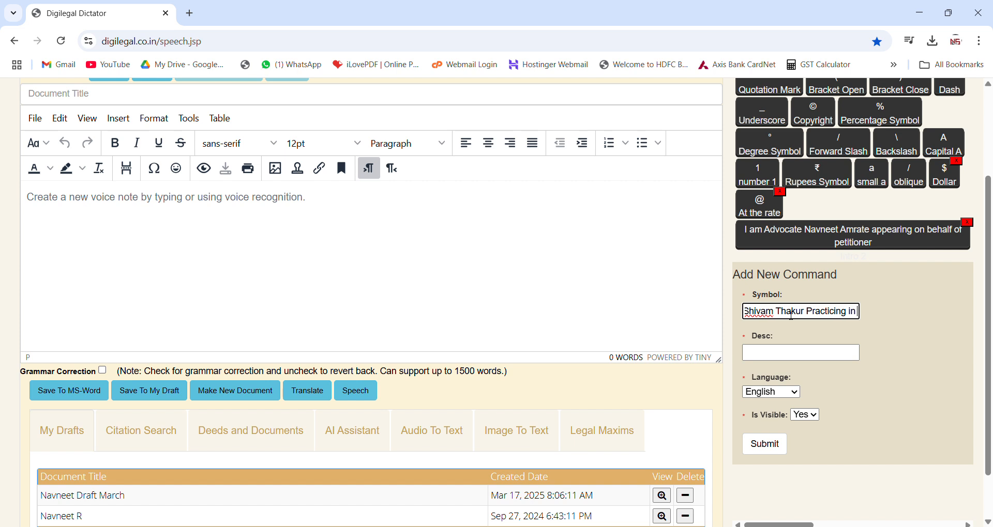
pyautogui.write(' Bombay High')
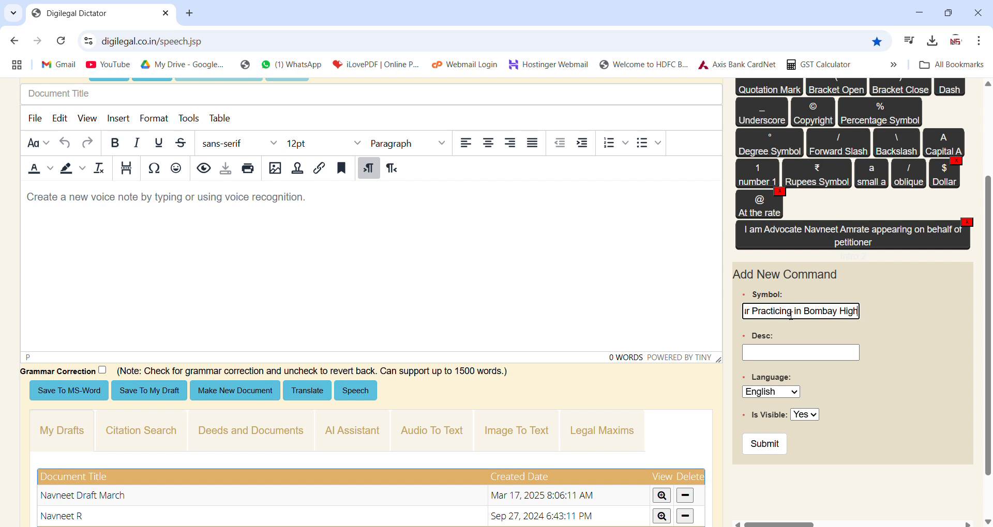
pyautogui.write(' Court')
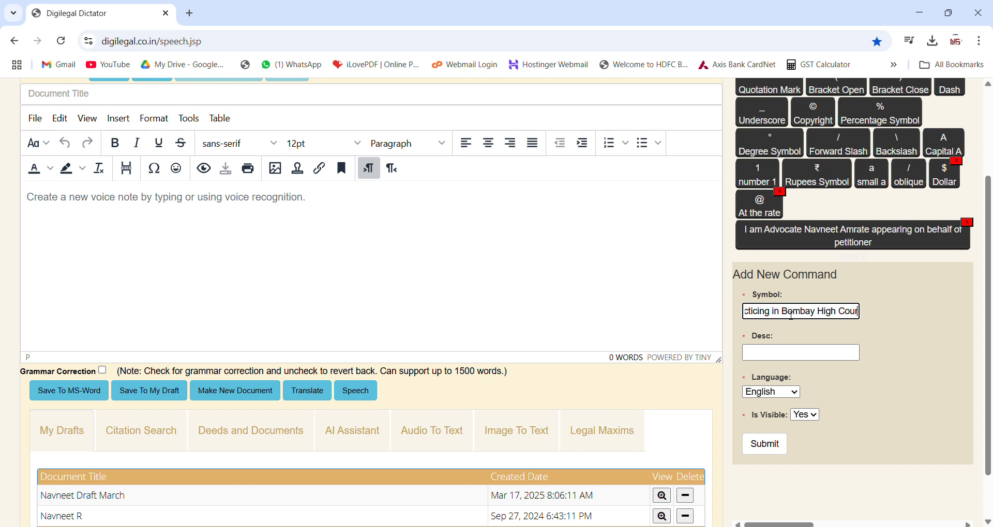
# - Describe the new command as "Intro 3", keep English and visible Yes, and save it
pyautogui.click(791, 357)
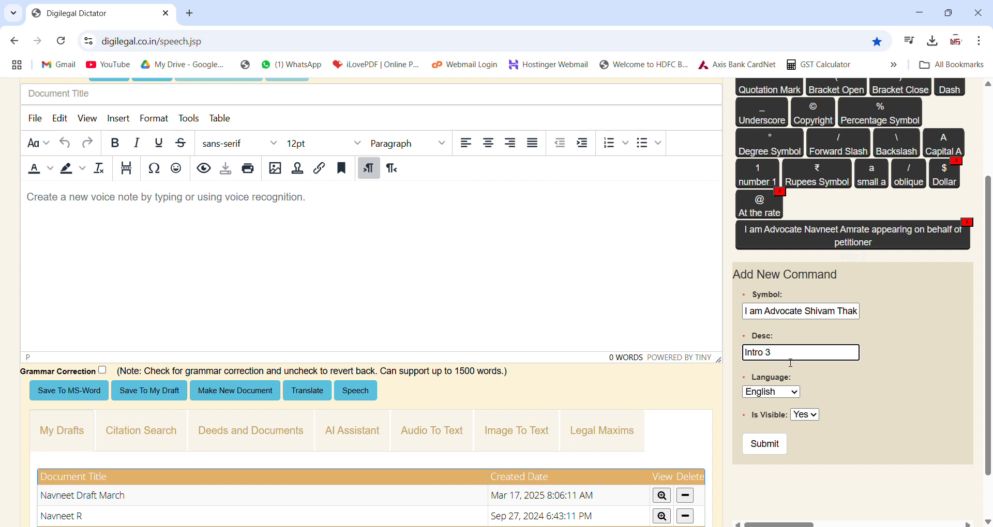
pyautogui.click(795, 393)
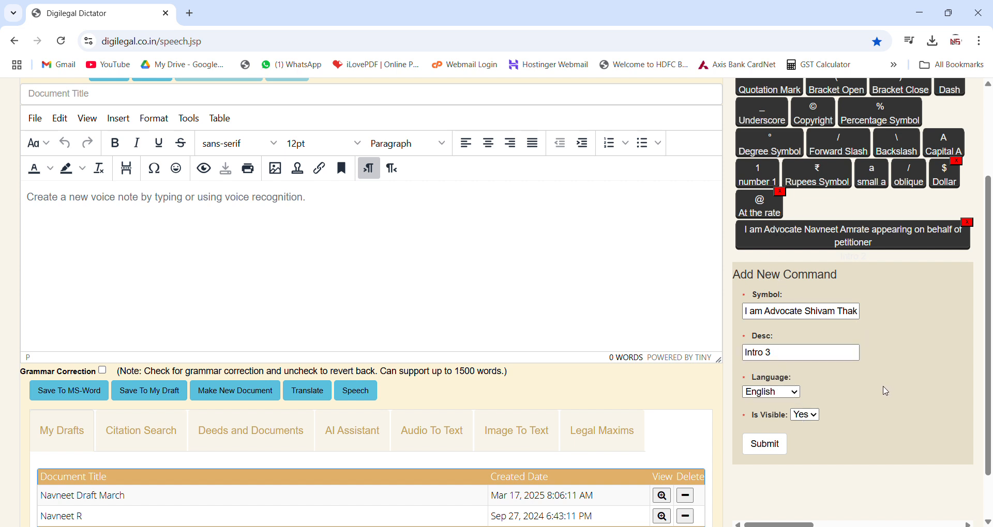
pyautogui.click(769, 446)
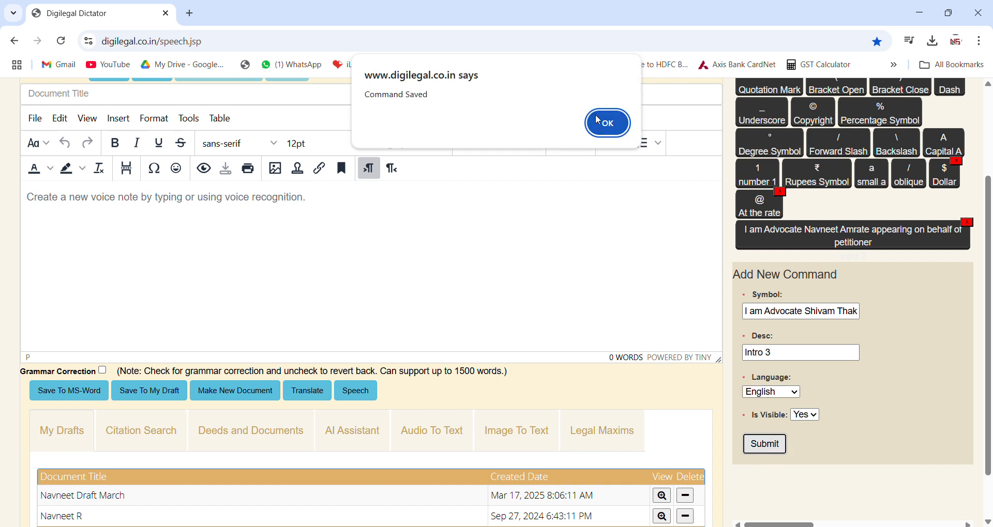
pyautogui.click(596, 119)
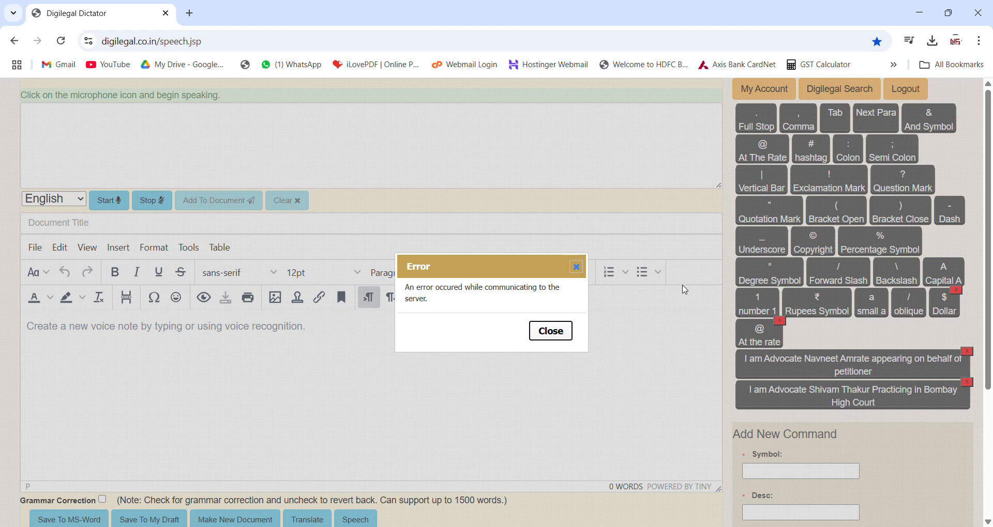
# - Dismiss the server error and insert the saved Bombay High Court introduction into the dictation box
pyautogui.click(550, 334)
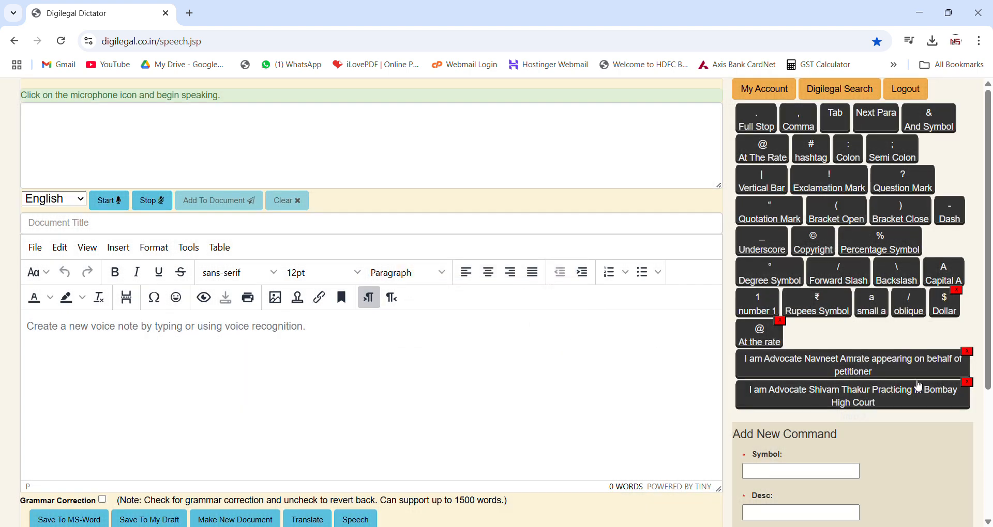
pyautogui.click(896, 404)
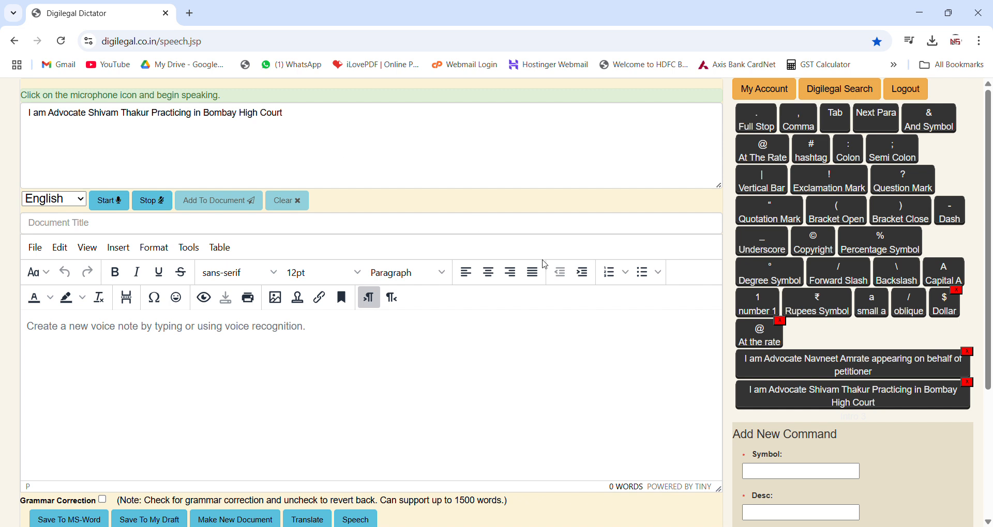
# - Examine the Add New Command form's symbol and description fields alongside the saved commands and the dictation box
pyautogui.scroll(-2, 904, 408)
pyautogui.click(785, 345)
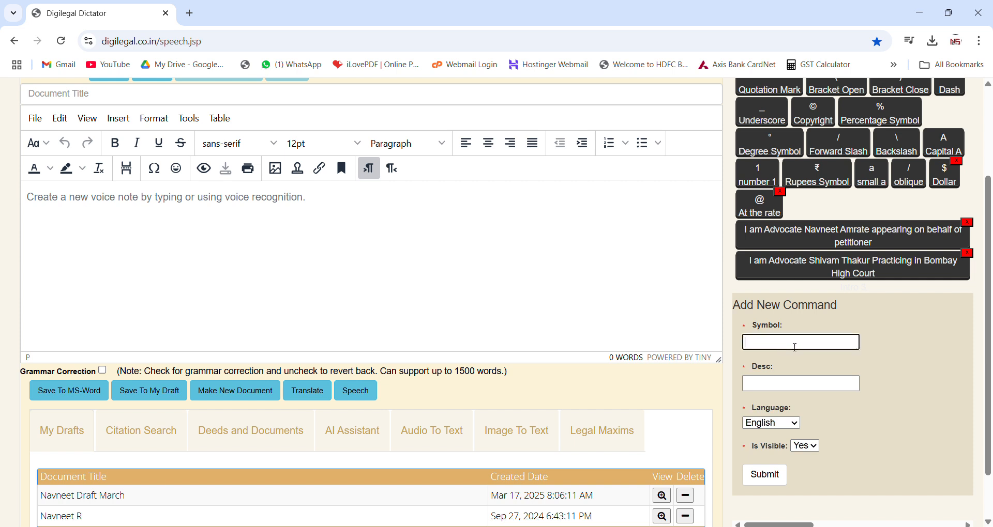
pyautogui.click(762, 383)
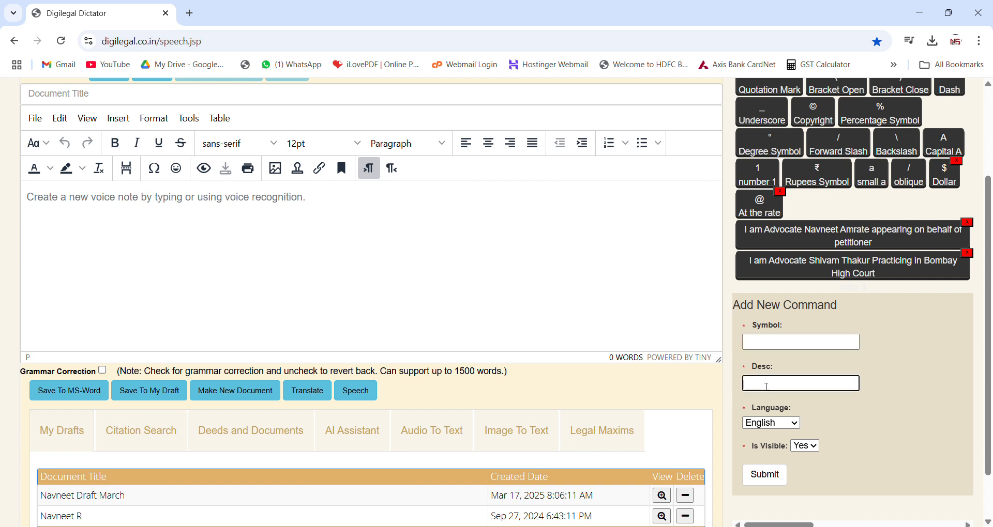
pyautogui.click(908, 359)
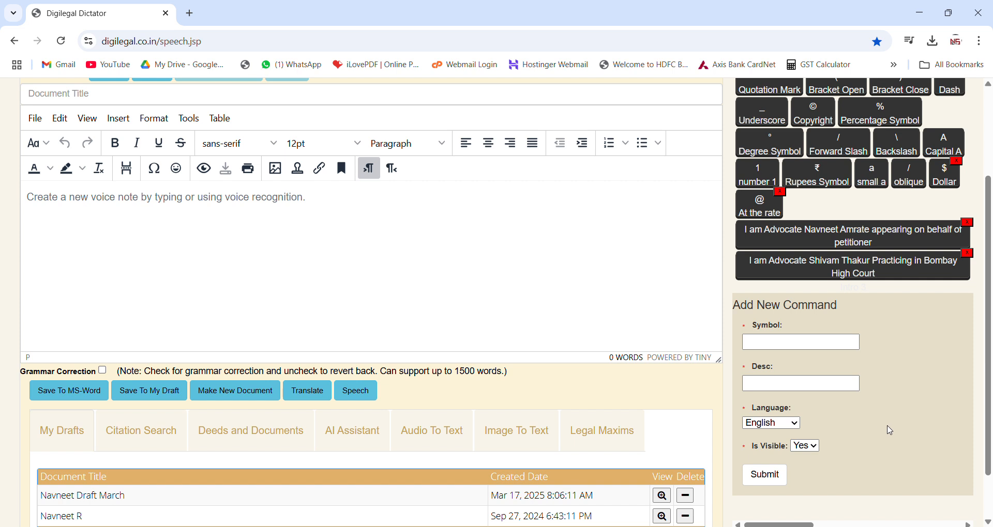
pyautogui.scroll(3, 889, 406)
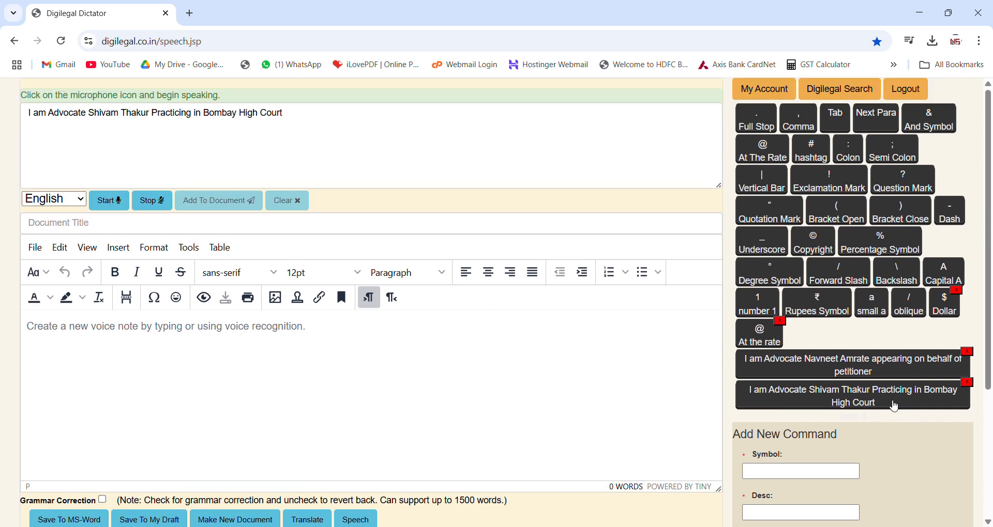
pyautogui.scroll(-3, 894, 406)
pyautogui.scroll(-1, 896, 414)
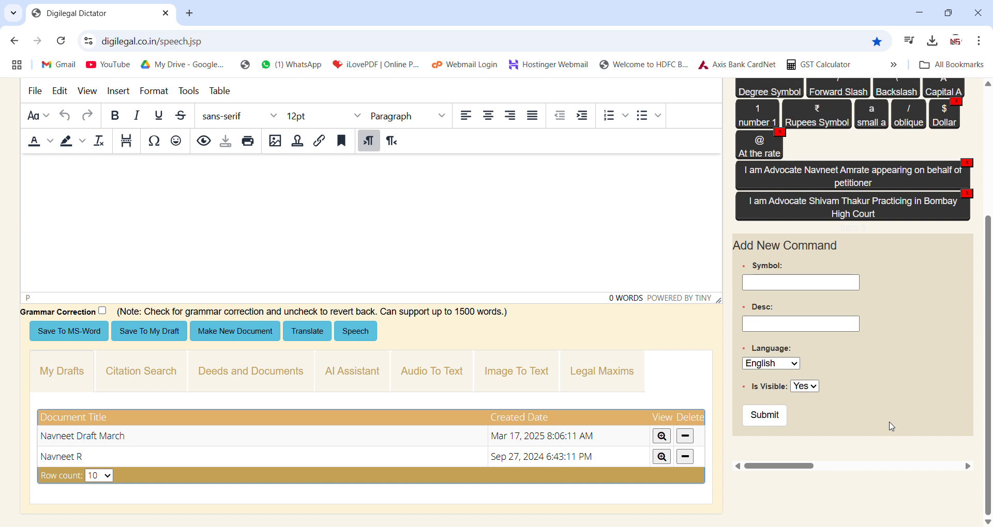
pyautogui.scroll(4, 893, 427)
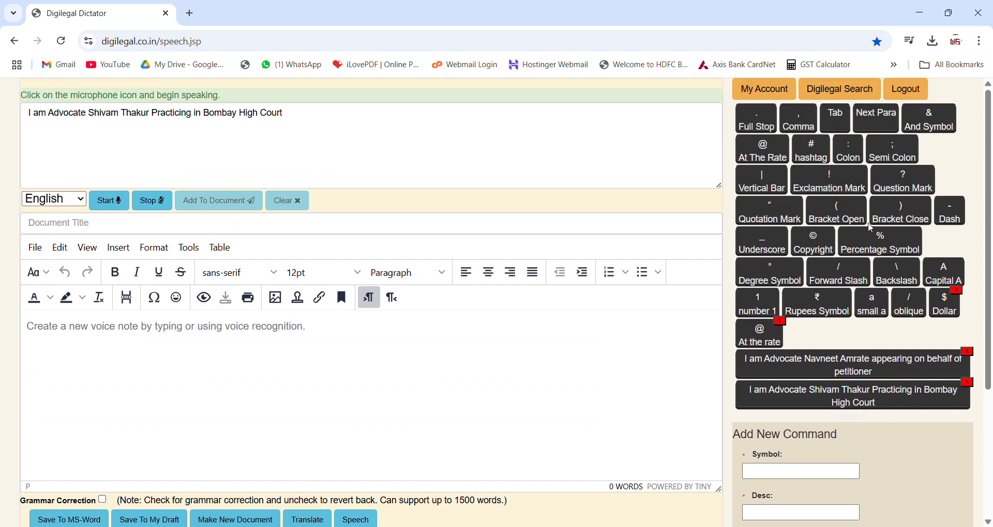
# - Delete the custom Dollar ($) command and confirm the deletion
pyautogui.scroll(-3, 905, 332)
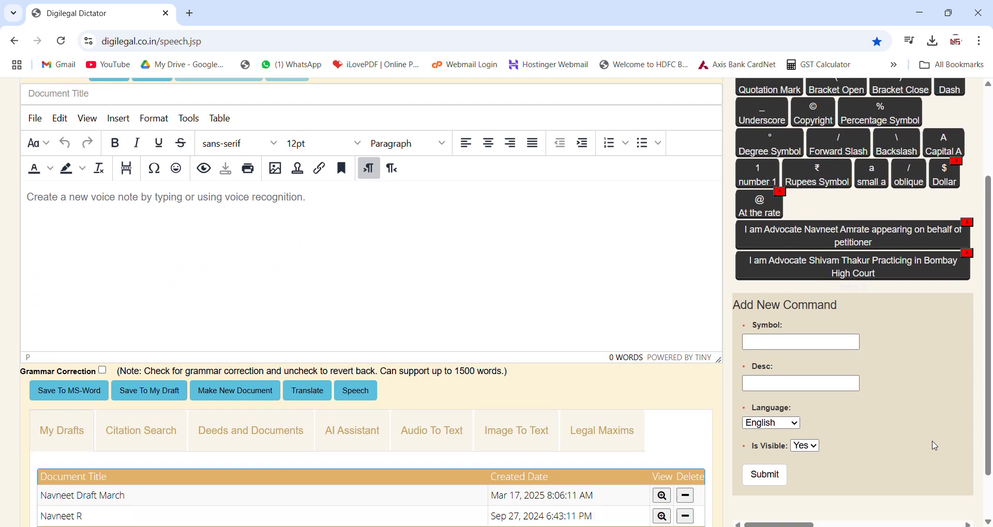
pyautogui.click(958, 162)
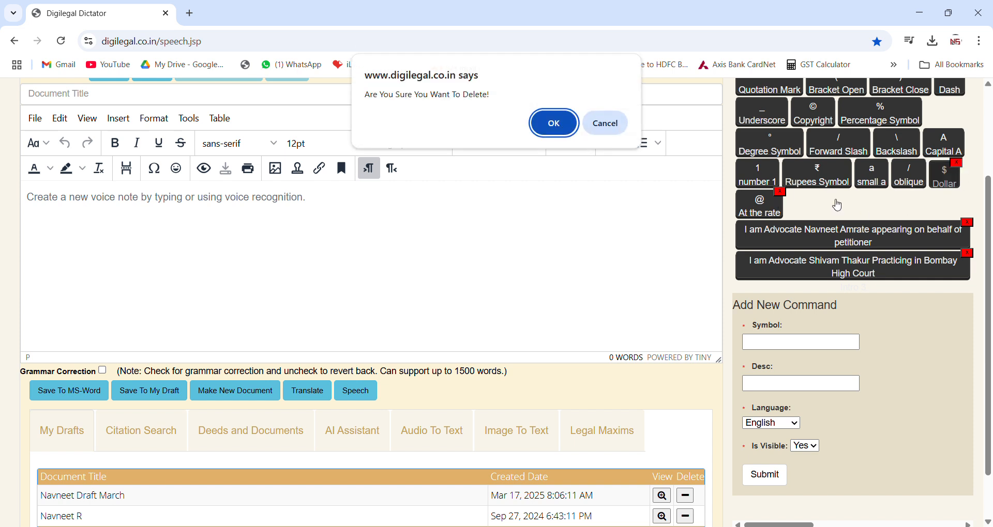
pyautogui.click(543, 133)
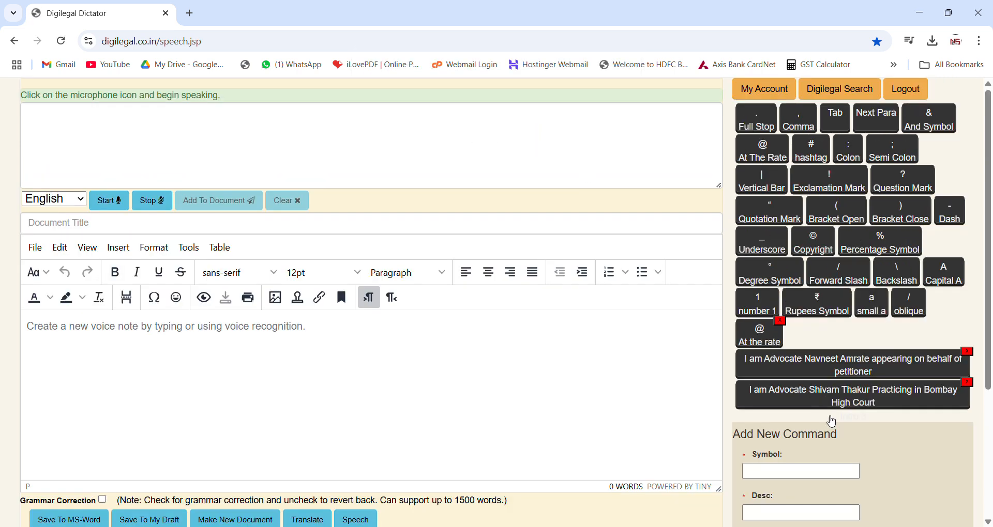
# - Add a new command with the symbol $ and description "Dollar", keeping English and visible Yes, and save it
pyautogui.scroll(-2, 838, 444)
pyautogui.scroll(-1, 841, 454)
pyautogui.click(770, 410)
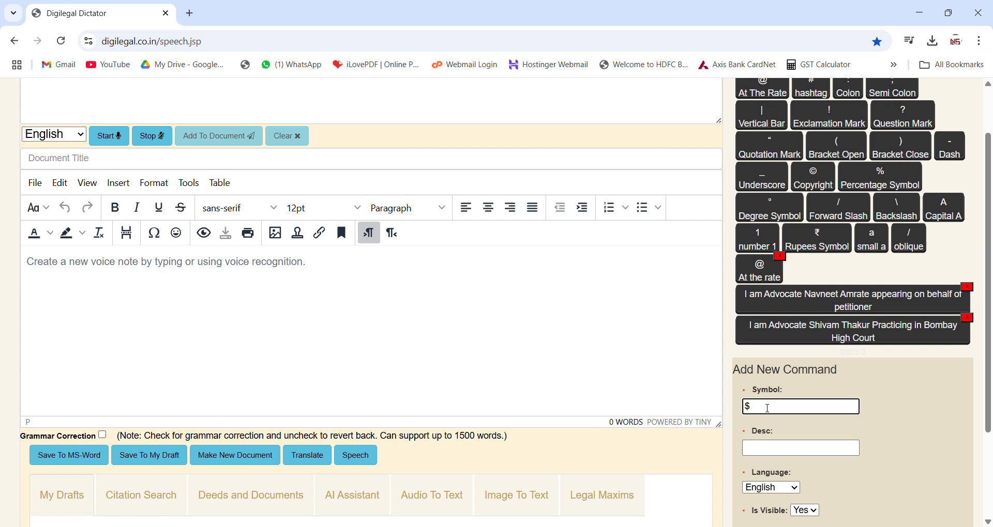
pyautogui.click(771, 449)
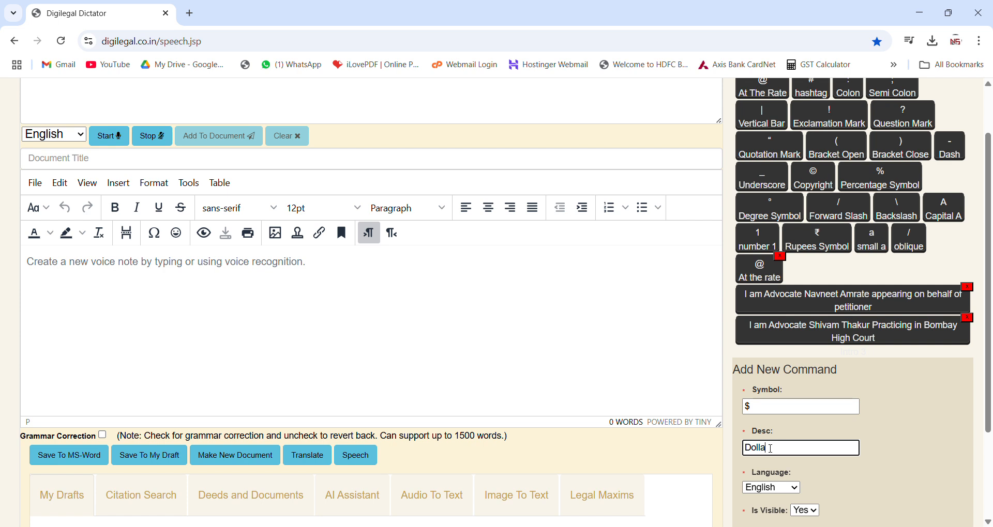
pyautogui.scroll(-1, 770, 448)
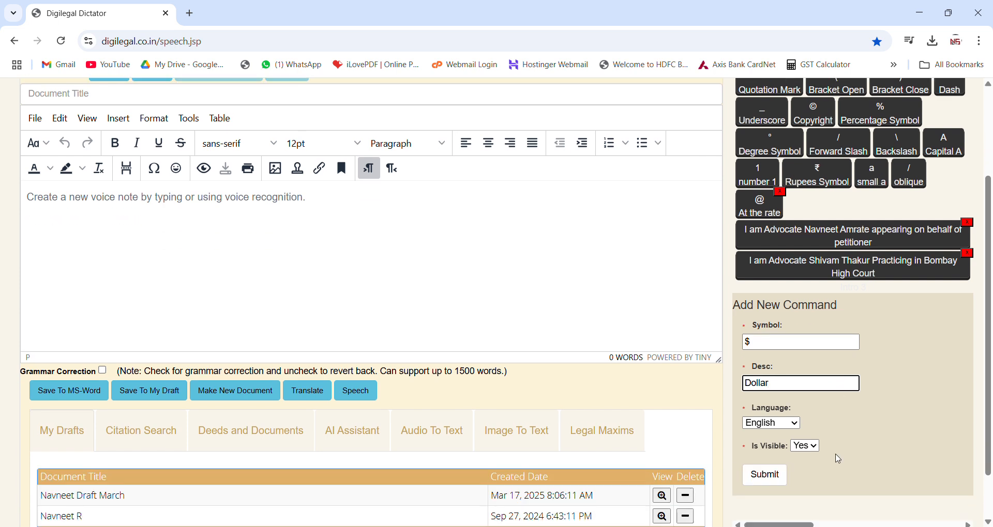
pyautogui.click(764, 485)
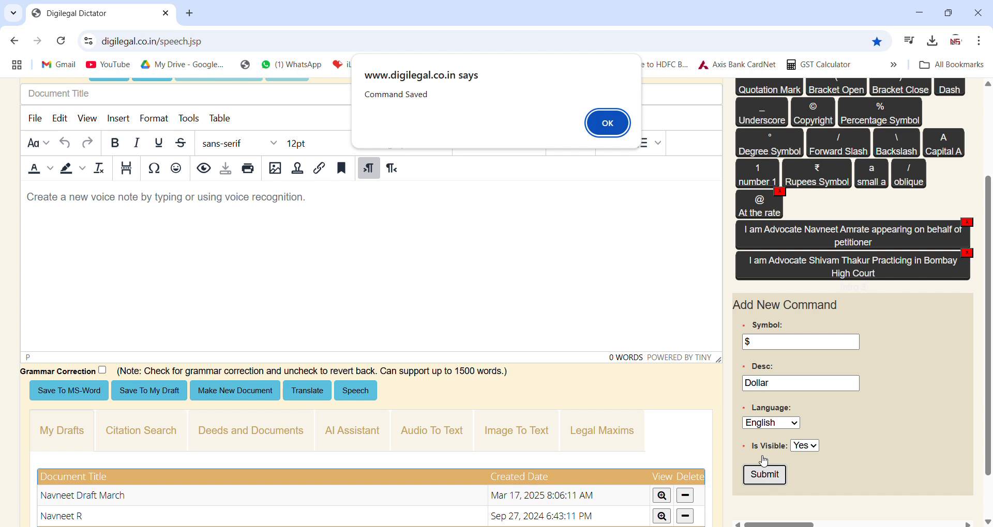
pyautogui.click(605, 123)
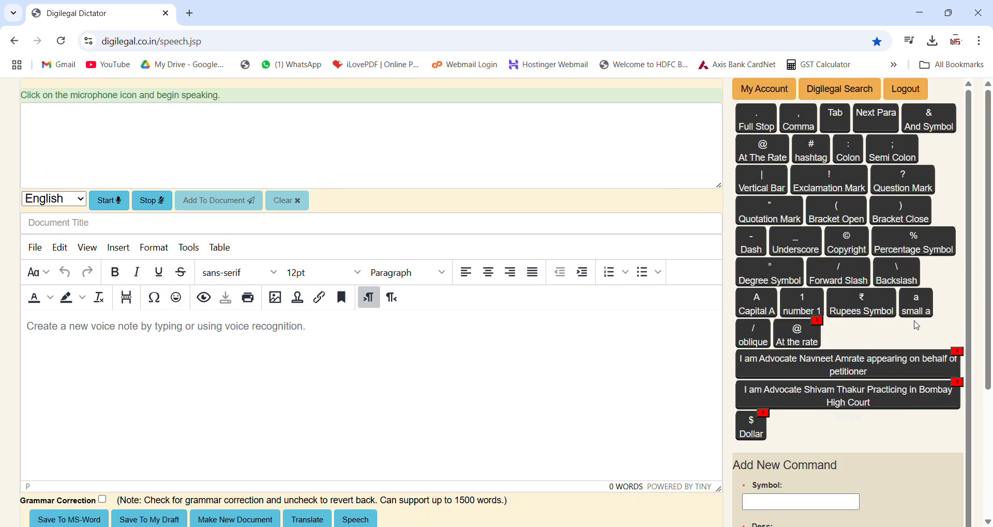
# - Insert seven dollar signs into the dictation box with the new Dollar command
pyautogui.click(752, 424)
pyautogui.click(754, 425)
pyautogui.click(754, 426)
pyautogui.click(754, 425)
pyautogui.click(754, 424)
pyautogui.click(756, 424)
pyautogui.click(756, 424)
pyautogui.scroll(-1, 862, 209)
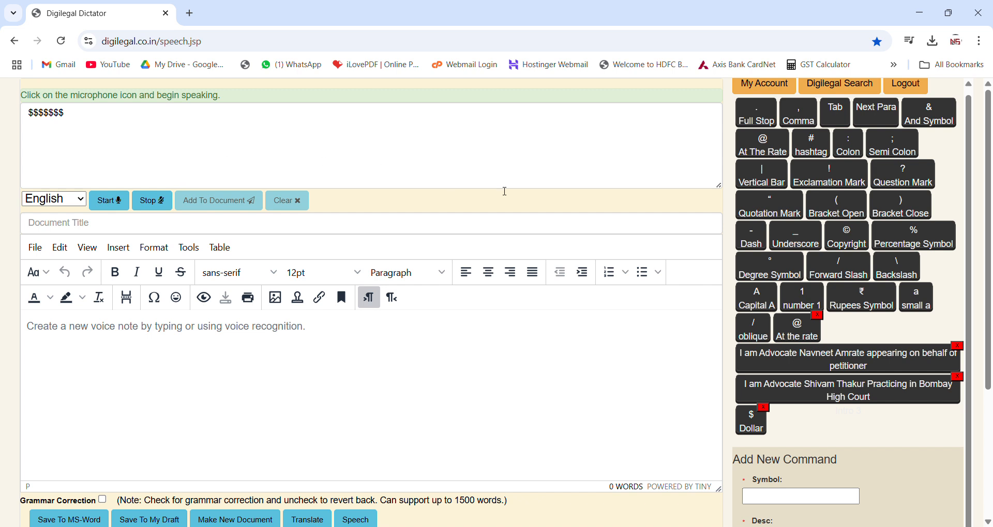
pyautogui.scroll(-3, 597, 279)
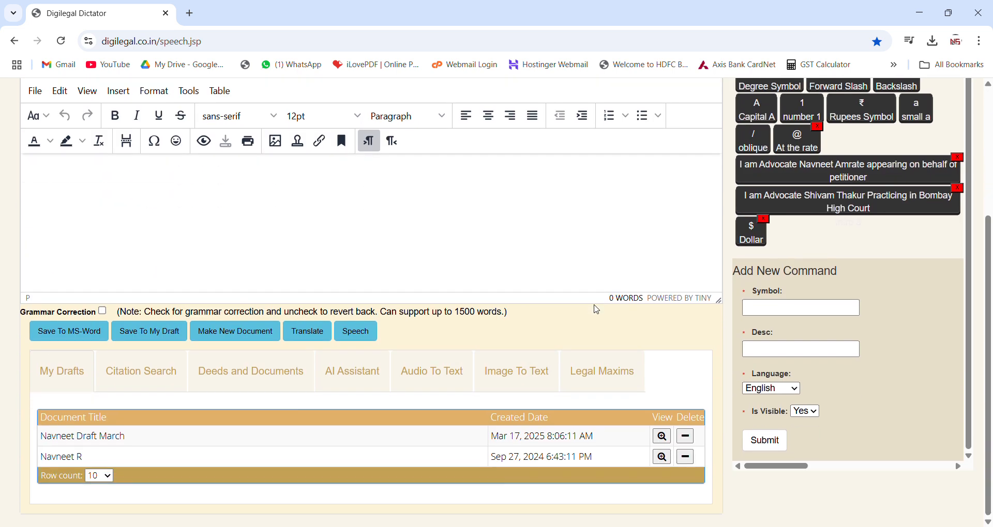
# - Dictate "so there are do I know that options available here" in English, stop the dictation and add the text to the document
pyautogui.scroll(3, 598, 312)
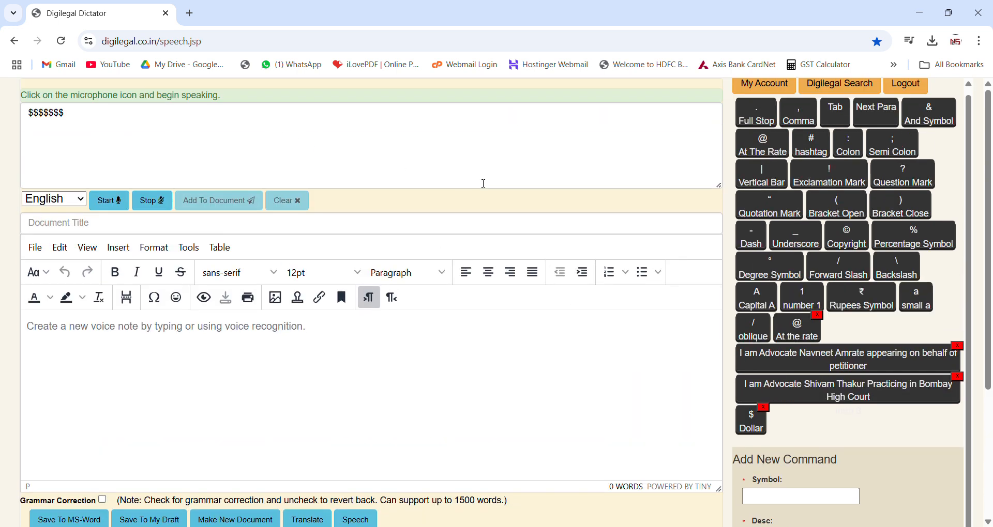
pyautogui.scroll(-2, 595, 302)
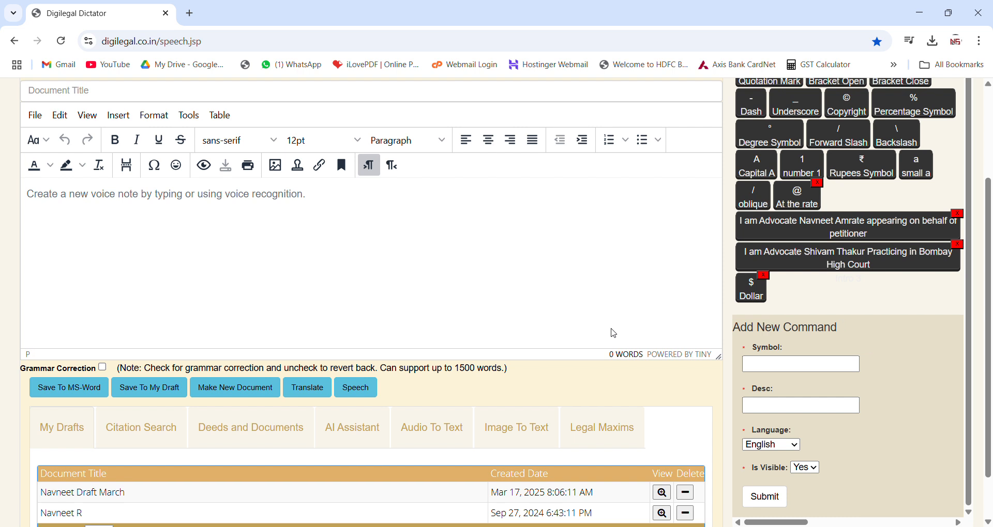
pyautogui.scroll(-1, 614, 333)
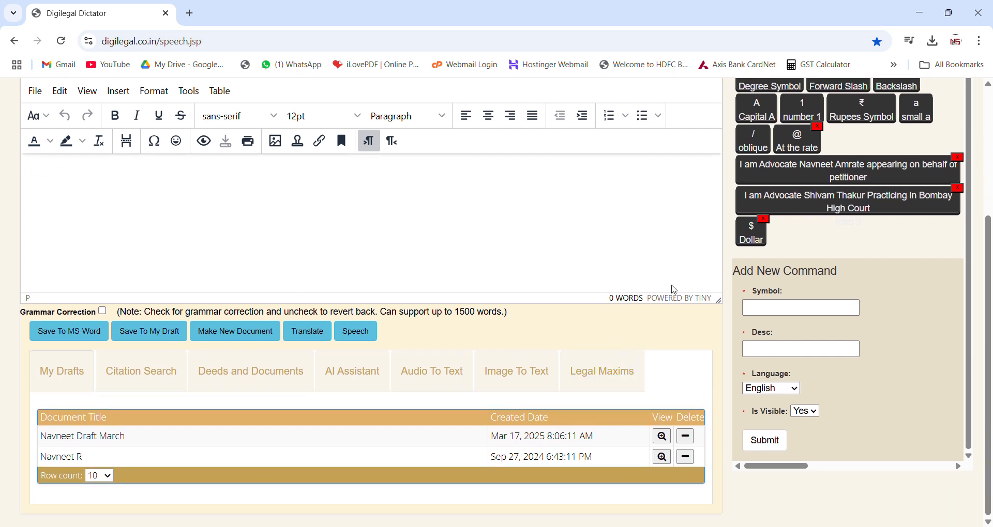
pyautogui.scroll(3, 518, 250)
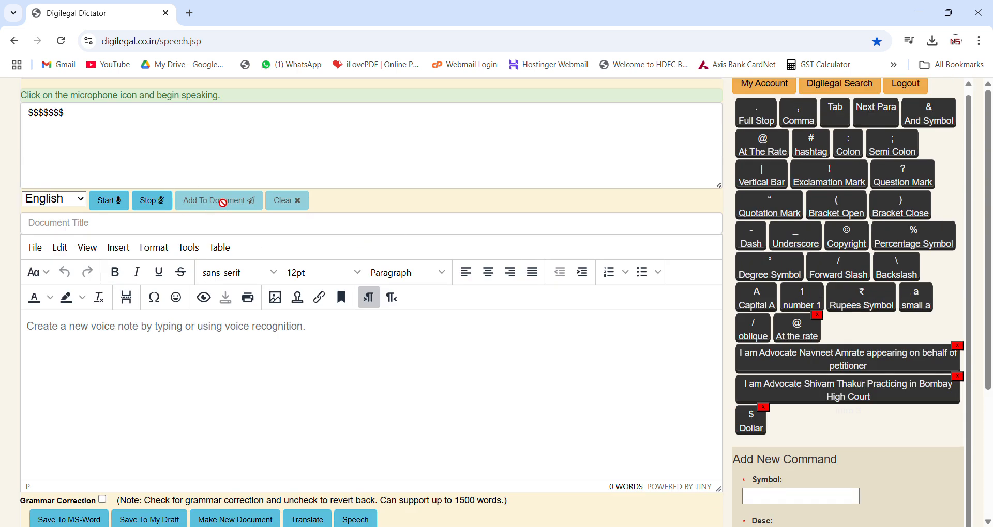
pyautogui.click(111, 201)
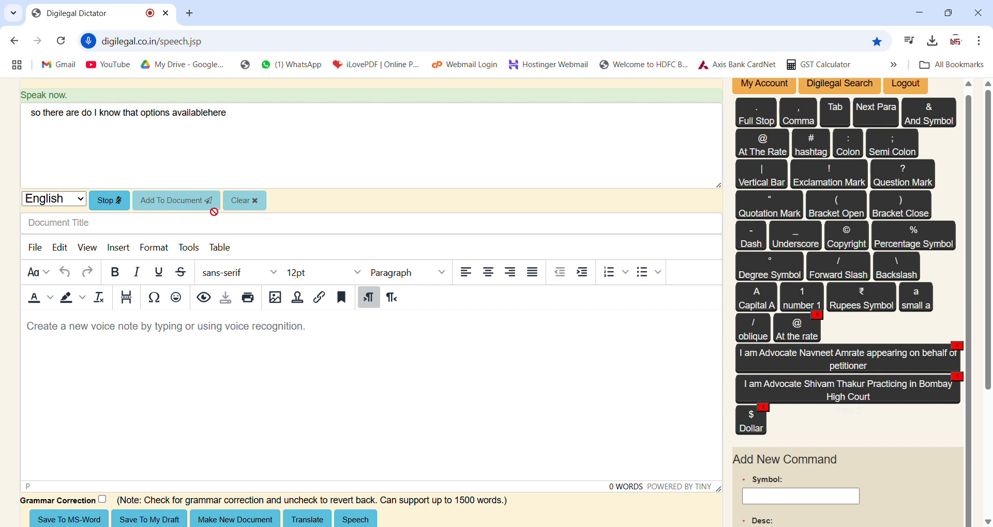
pyautogui.click(106, 206)
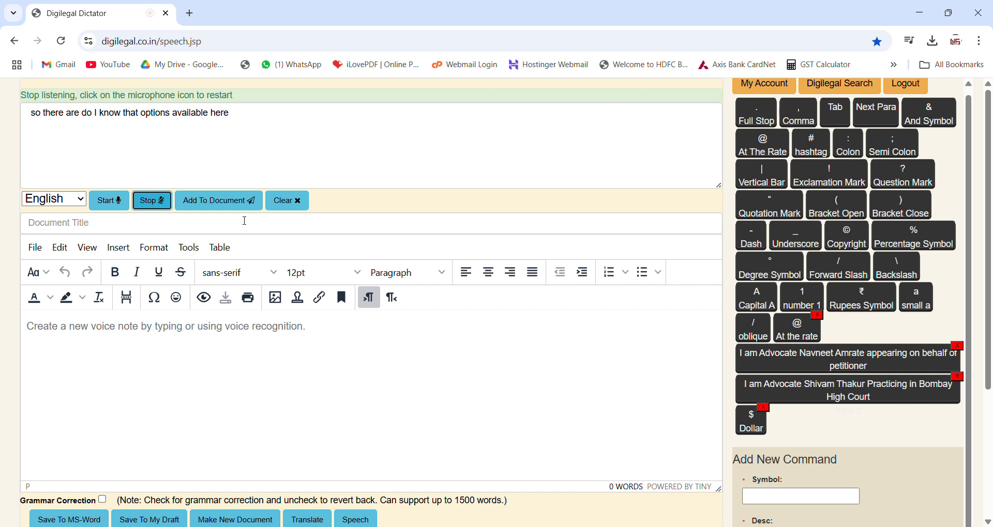
pyautogui.click(238, 205)
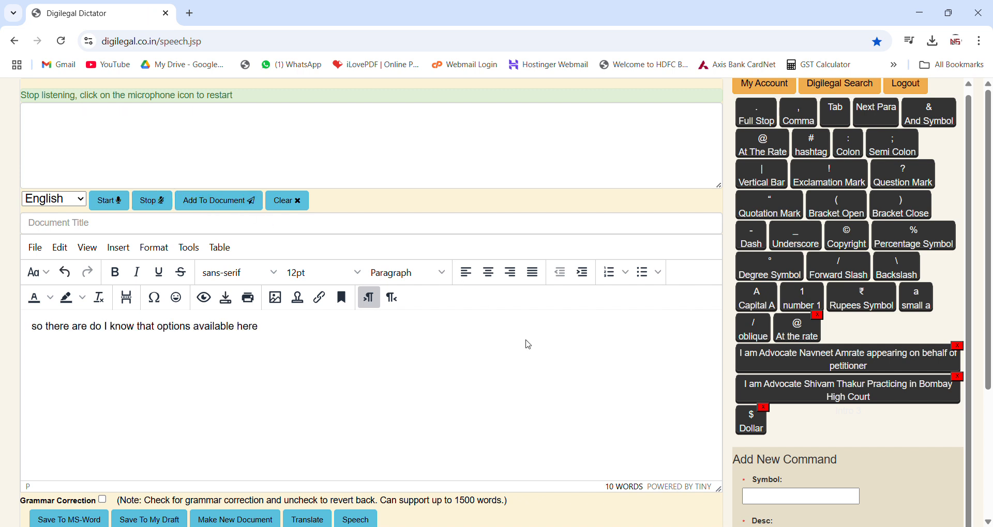
# - Examine the document actions, the feature sections and the saved drafts below the editor alongside the dictation controls
pyautogui.scroll(-1, 528, 345)
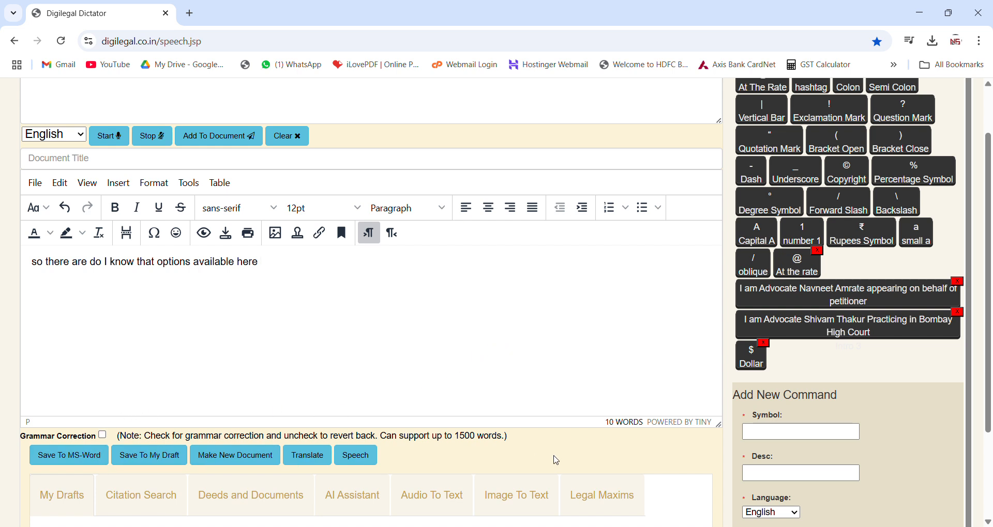
pyautogui.scroll(-2, 507, 336)
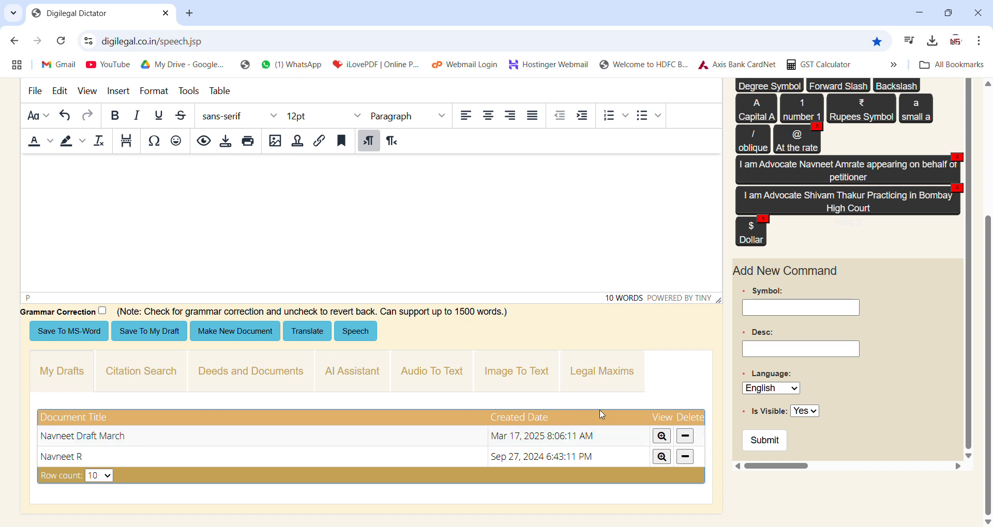
pyautogui.scroll(1, 657, 337)
pyautogui.scroll(2, 659, 339)
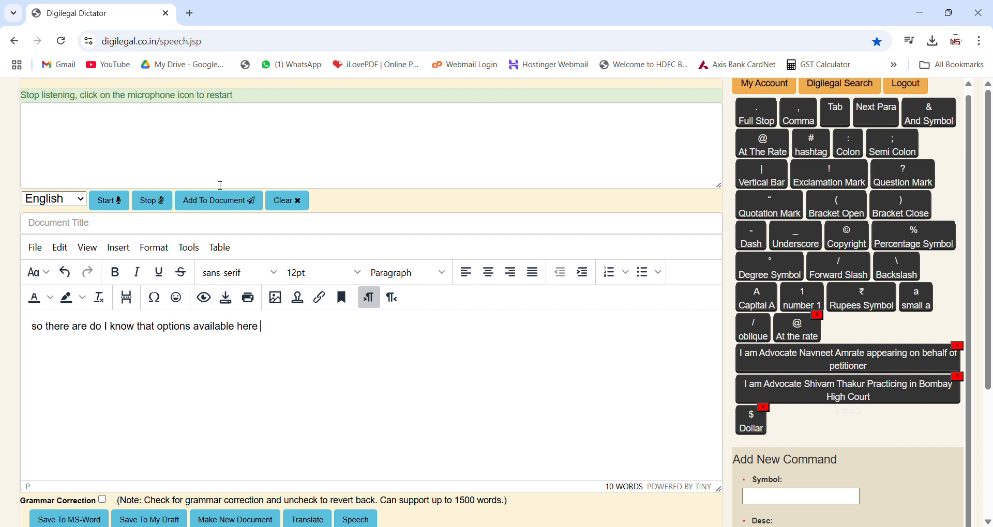
pyautogui.scroll(-1, 669, 268)
pyautogui.scroll(1, 669, 267)
pyautogui.scroll(-3, 664, 279)
pyautogui.scroll(3, 655, 296)
# - Switch the dictation language to Hindi, dictate a sentence in Hindi script, stop listening and append the text to the document
pyautogui.click(68, 241)
pyautogui.click(116, 206)
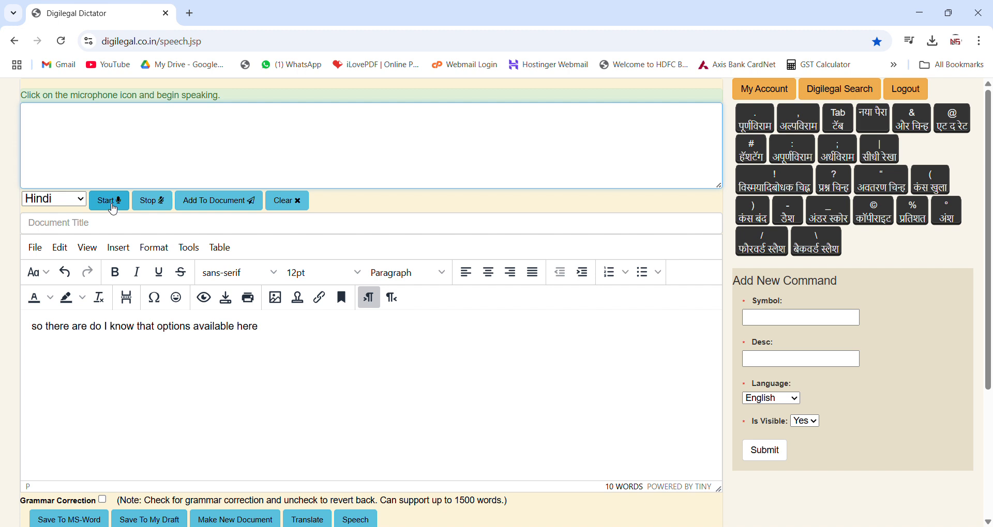
pyautogui.click(114, 205)
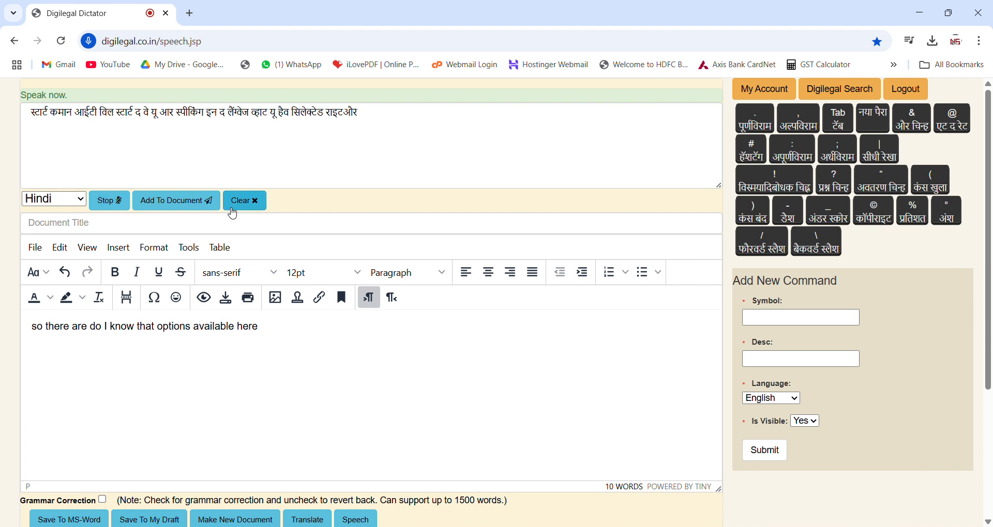
pyautogui.click(109, 201)
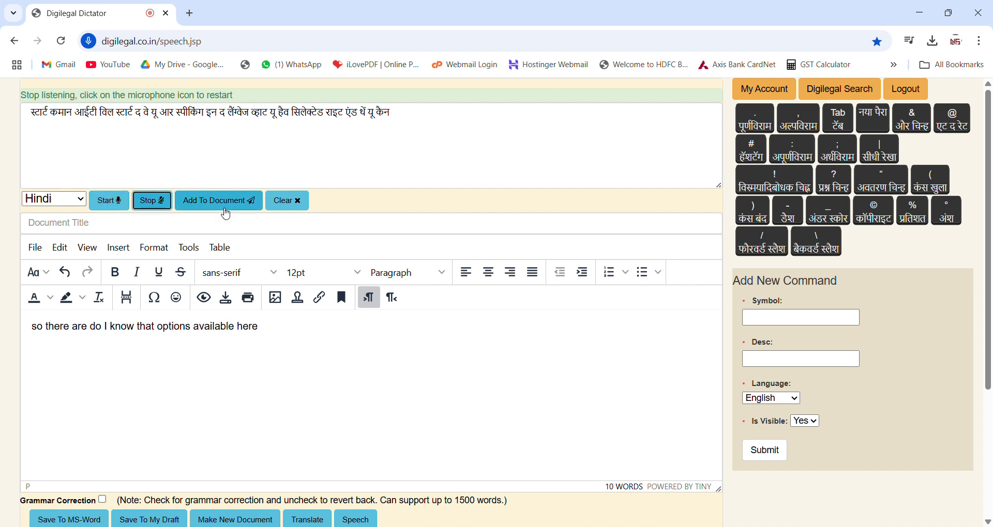
pyautogui.click(224, 209)
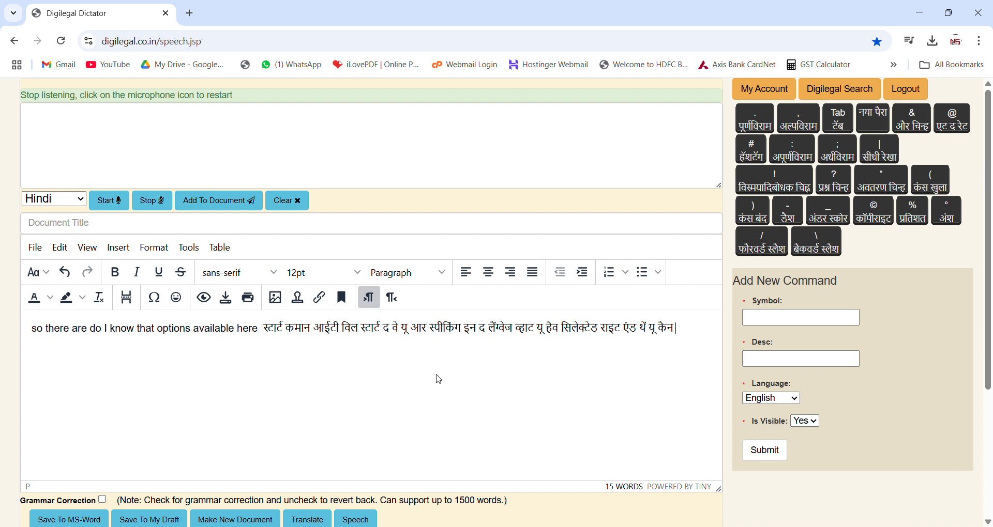
# - Translate the mixed English and Hindi document text into English, and close the translation dialog without adding the result
pyautogui.scroll(-3, 448, 399)
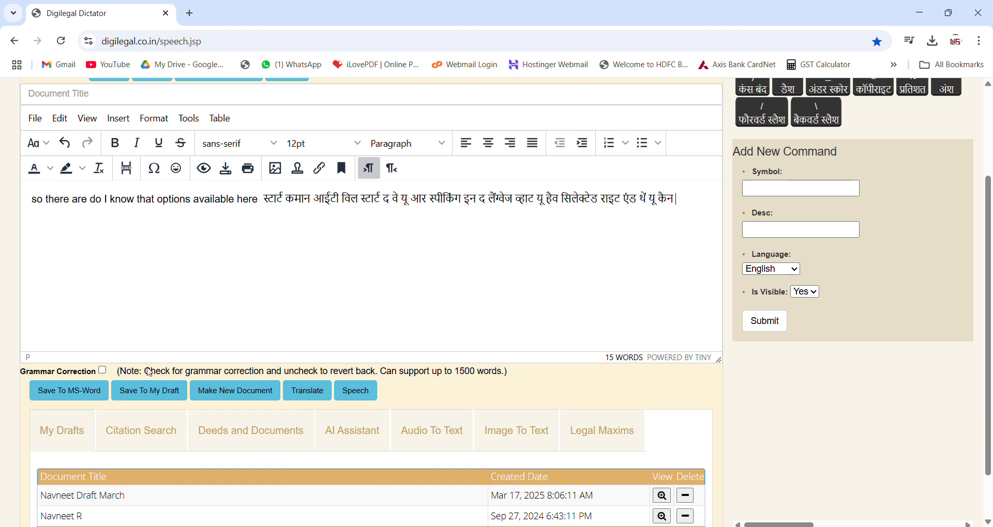
pyautogui.click(306, 392)
pyautogui.click(394, 264)
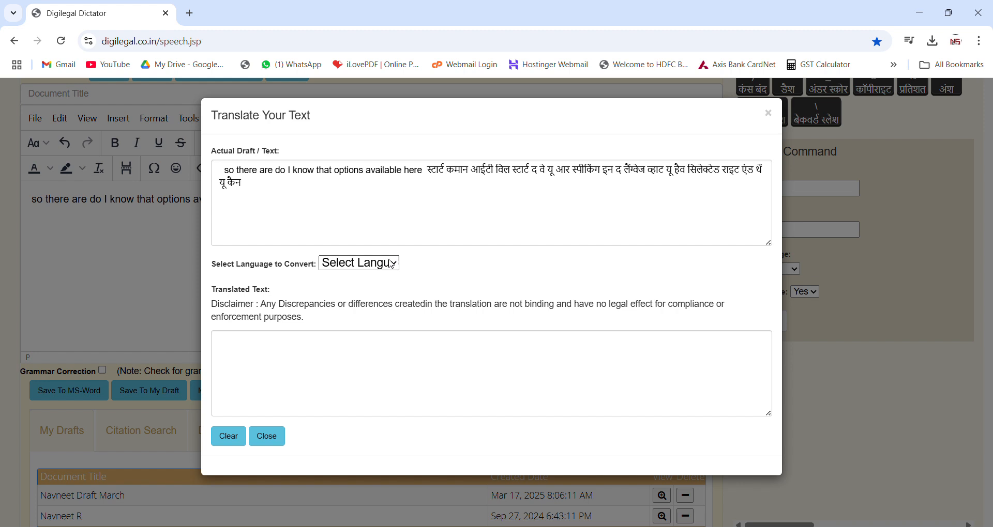
pyautogui.click(378, 302)
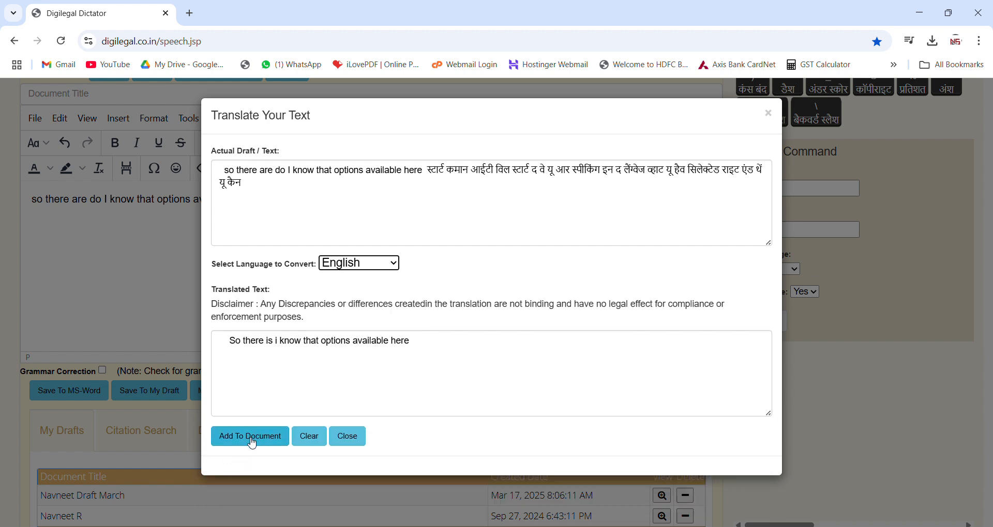
pyautogui.click(347, 437)
# - Review the page around the editor and clear the dictation box
pyautogui.scroll(-2, 434, 332)
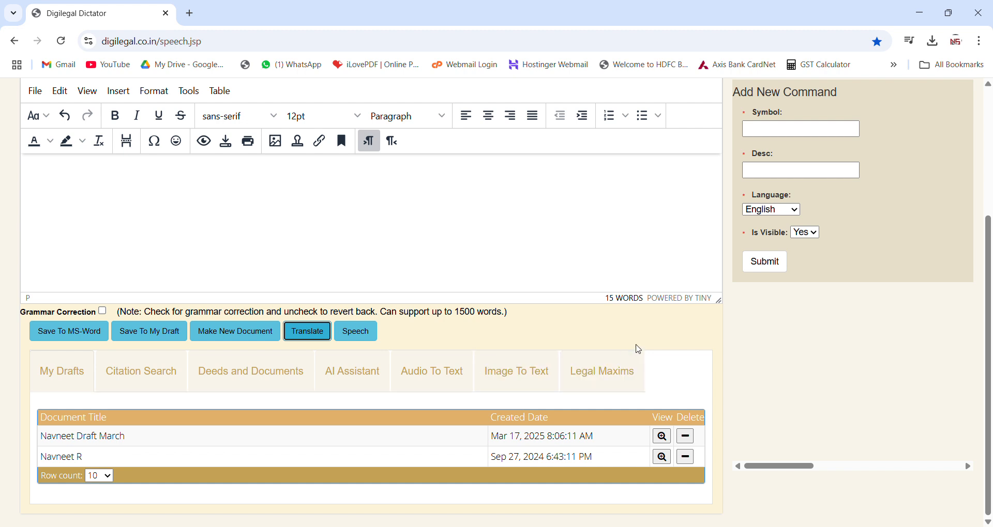
pyautogui.scroll(2, 683, 365)
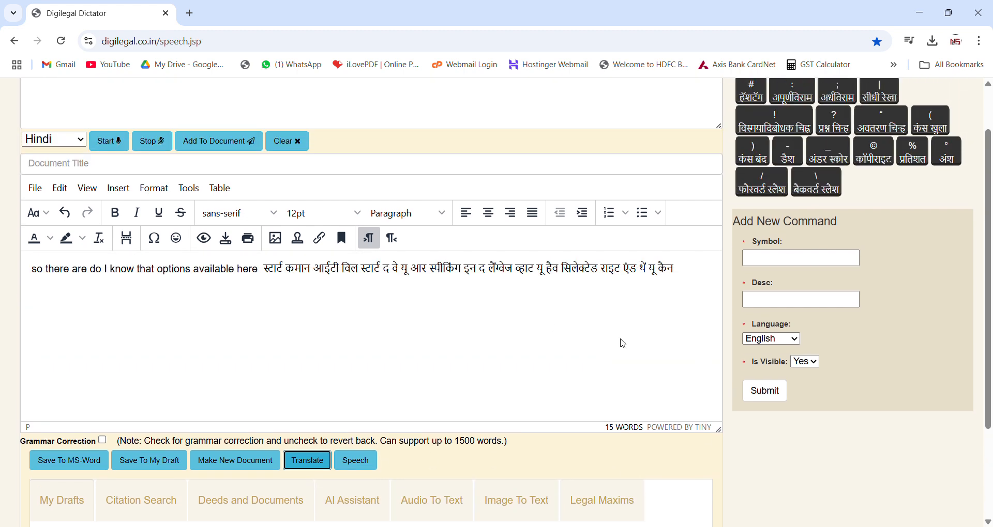
pyautogui.scroll(1, 625, 382)
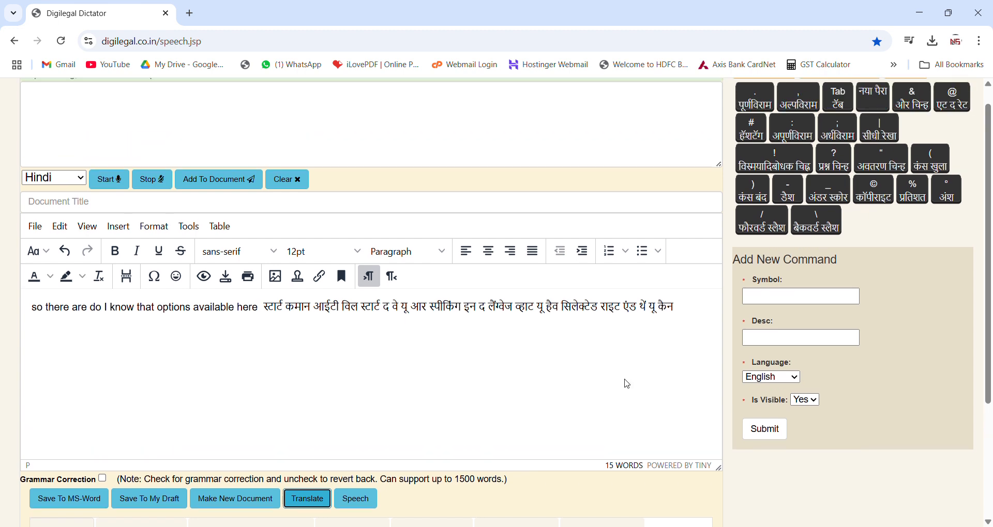
pyautogui.scroll(-1, 626, 384)
pyautogui.scroll(2, 646, 287)
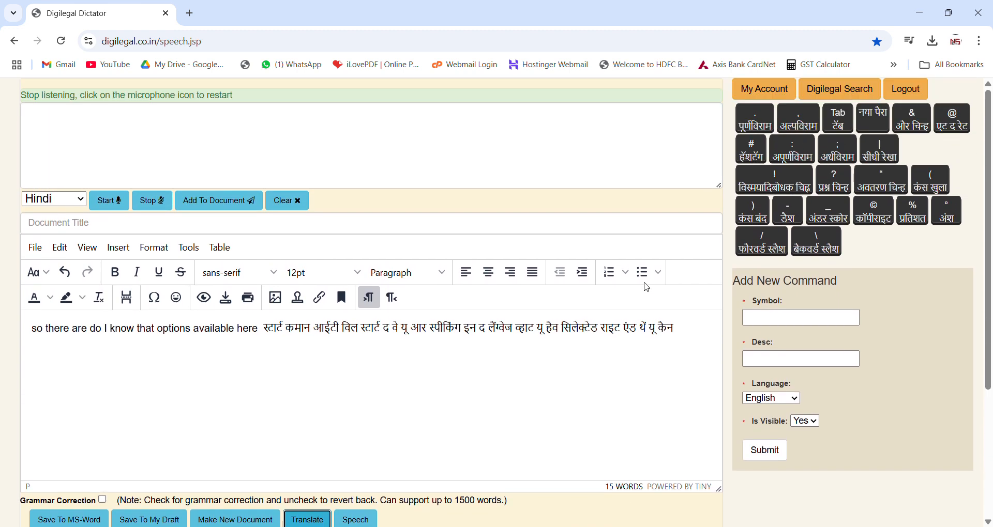
pyautogui.click(293, 202)
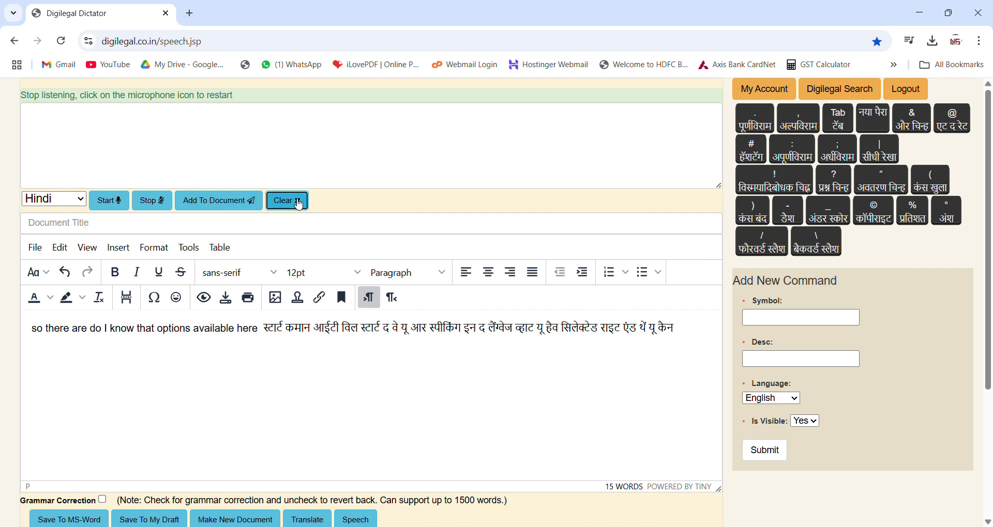